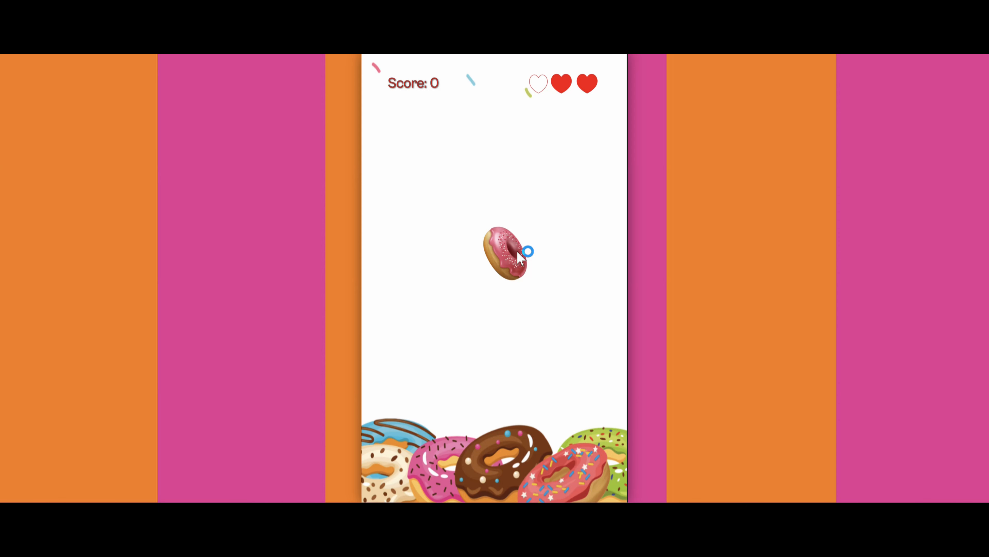
Step: Play the donut-slicing game by cutting the flying donuts while avoiding the bombs
left_click_drag(521, 250, 503, 327)
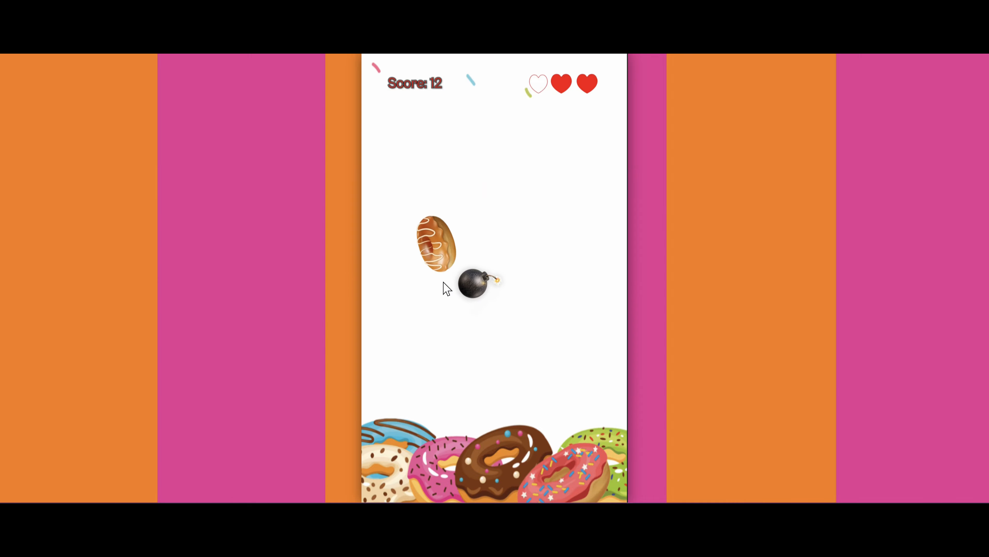
left_click_drag(446, 287, 420, 218)
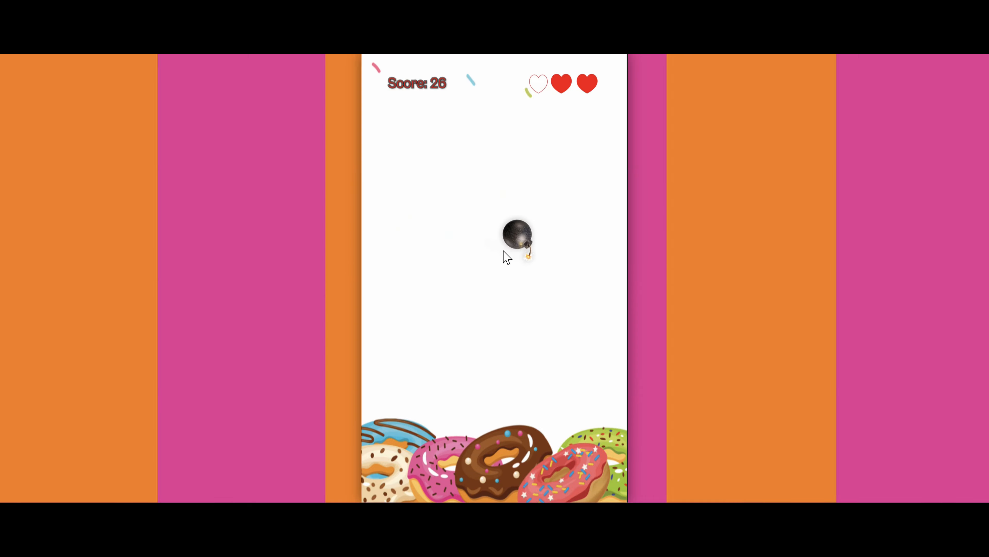
left_click_drag(519, 280, 528, 243)
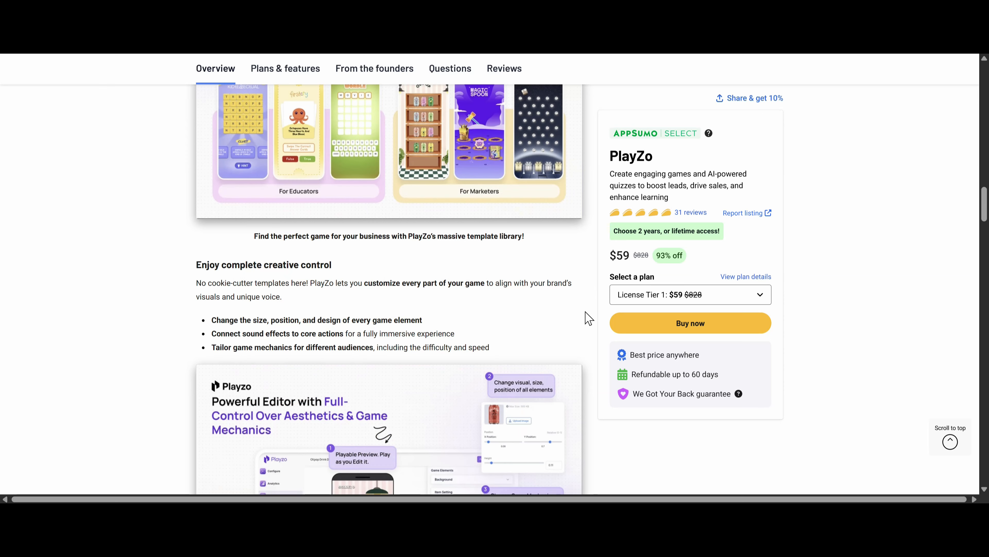
Step: Switch to the PlayZo listing on AppSumo and review its overview of creative control, use cases and lead collection
scroll(589, 319, "down", 10)
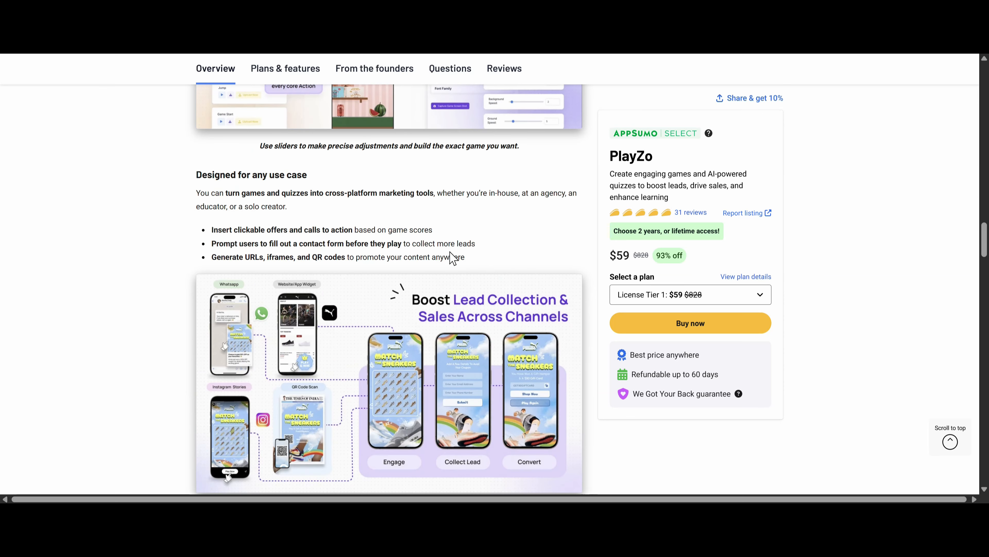
scroll(452, 258, "down", 3)
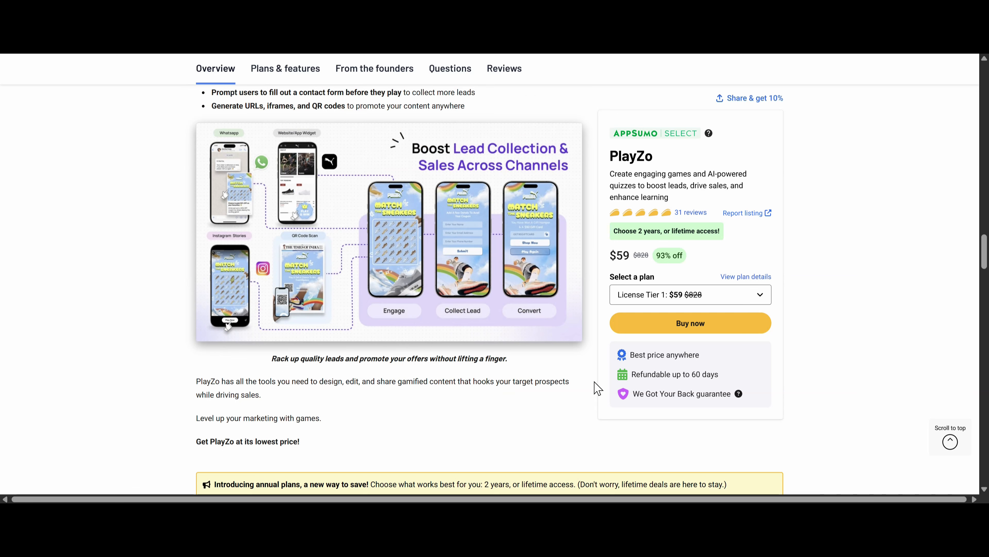
scroll(612, 398, "down", 6)
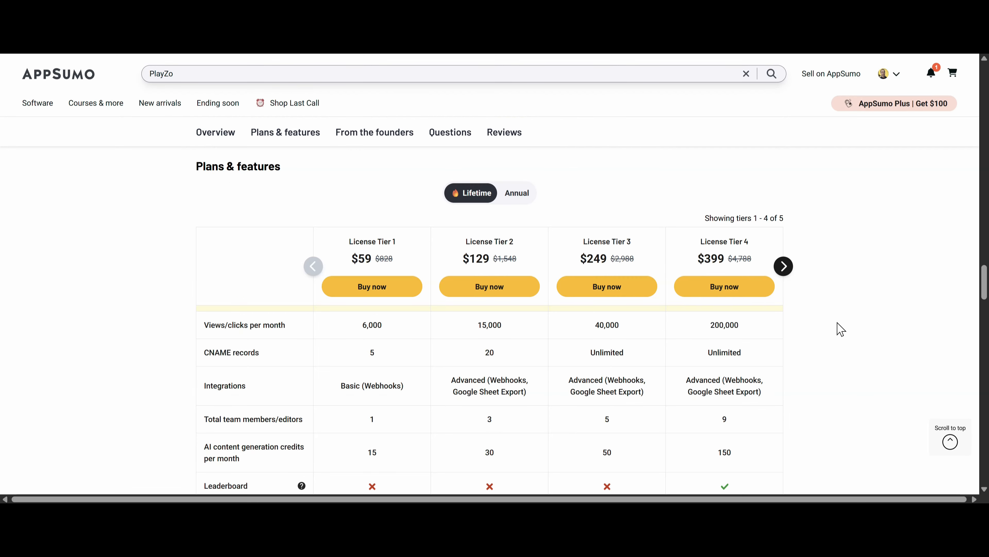
Step: Compare the prices, limits and included features of lifetime License Tiers 1 through 5 in PlayZo's plan table
scroll(839, 330, "down", 1)
left_click(783, 266)
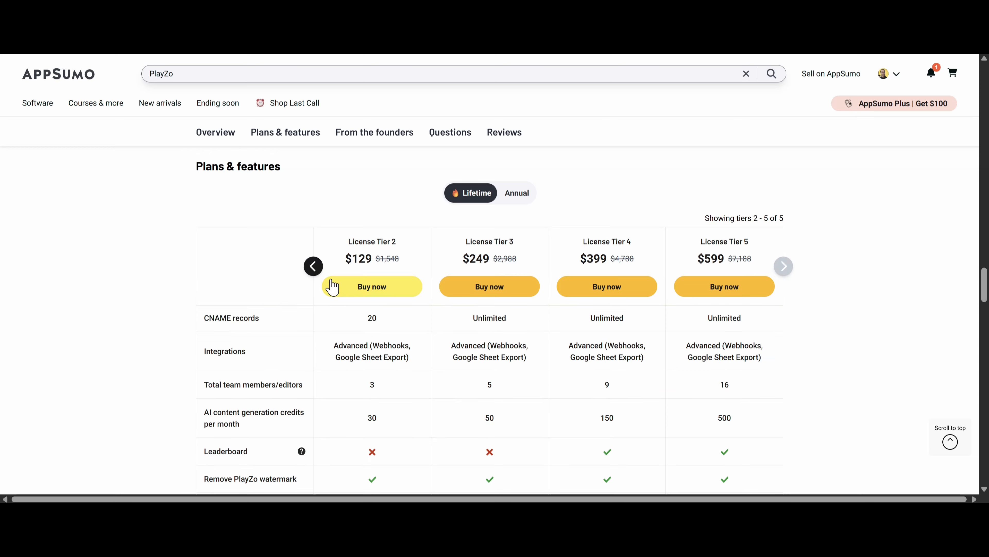
left_click(313, 266)
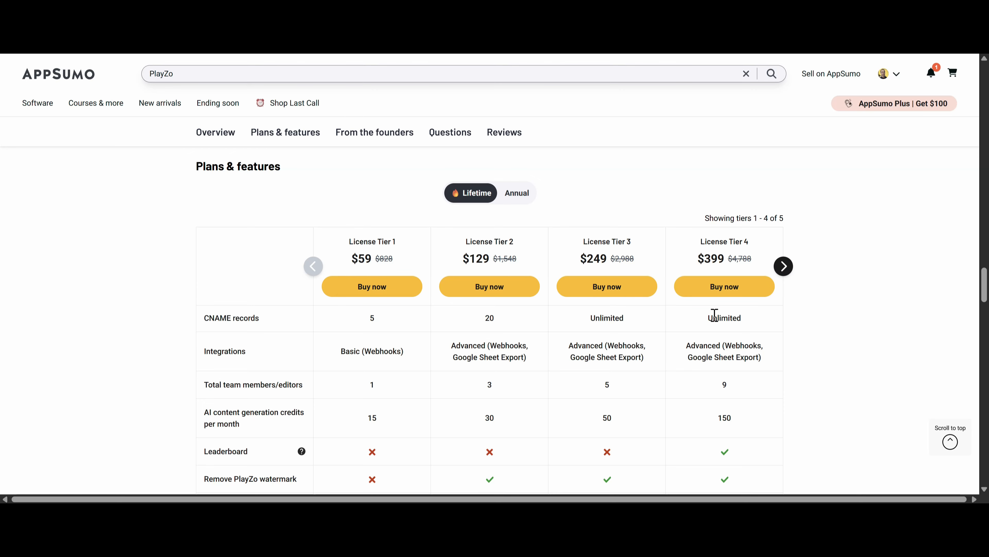
scroll(337, 417, "up", 2)
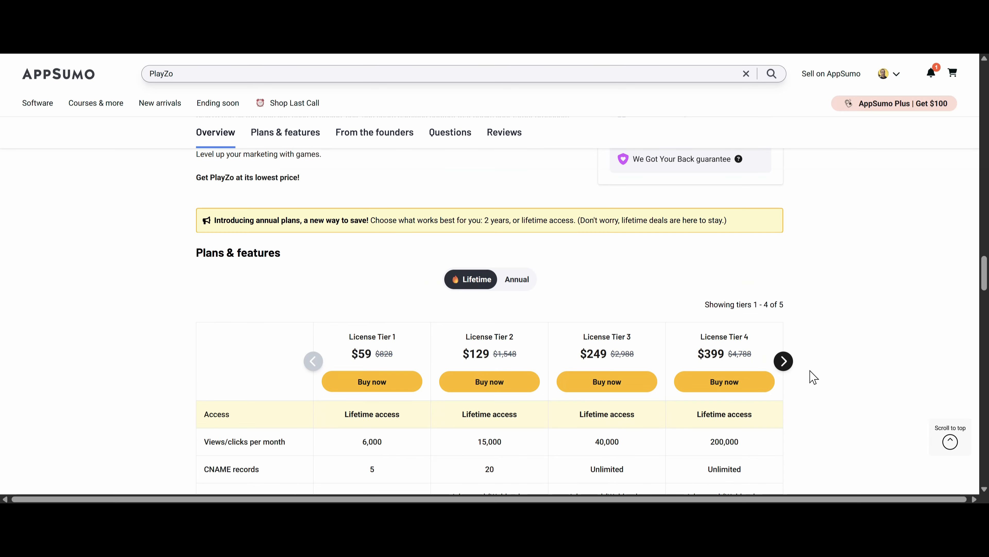
left_click(782, 363)
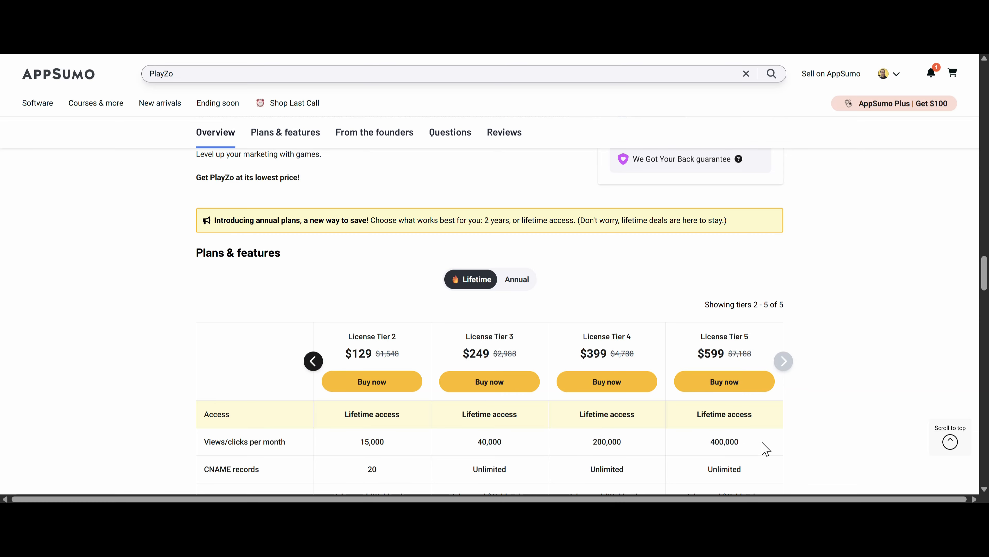
scroll(839, 419, "down", 4)
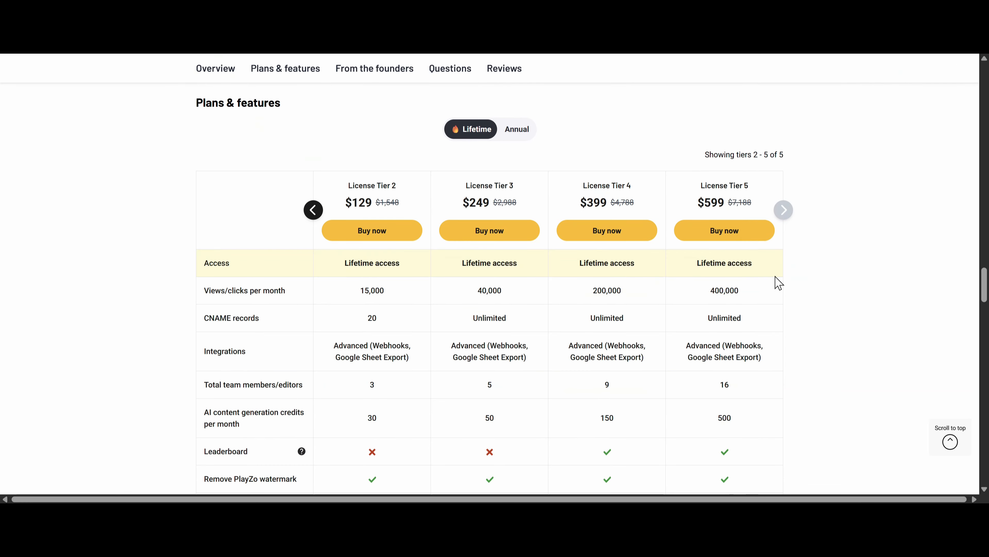
left_click(313, 210)
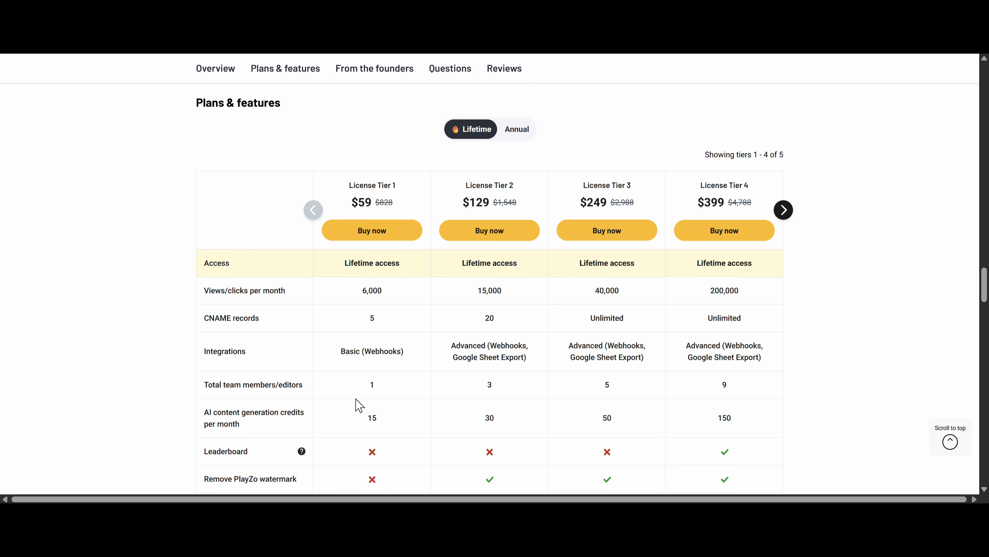
left_click(784, 211)
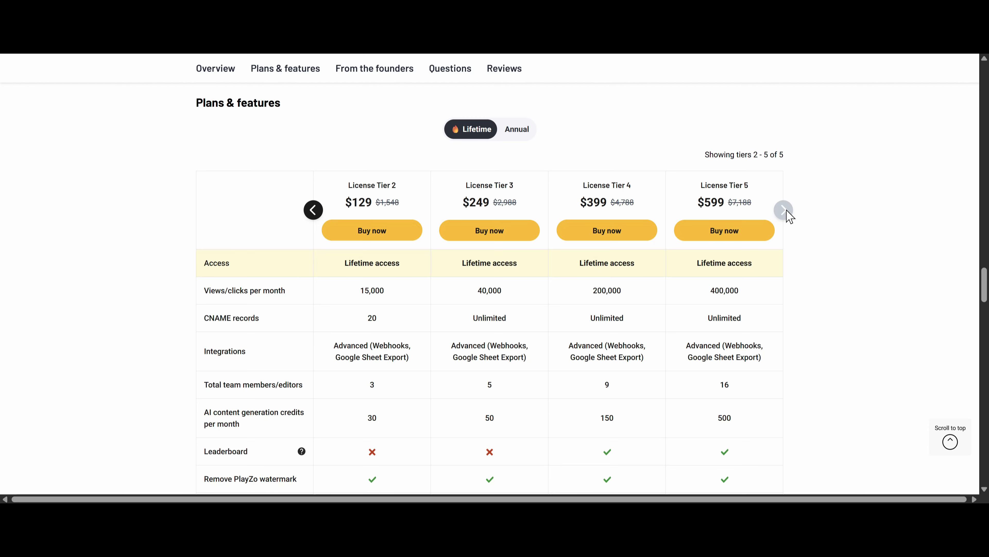
left_click(314, 210)
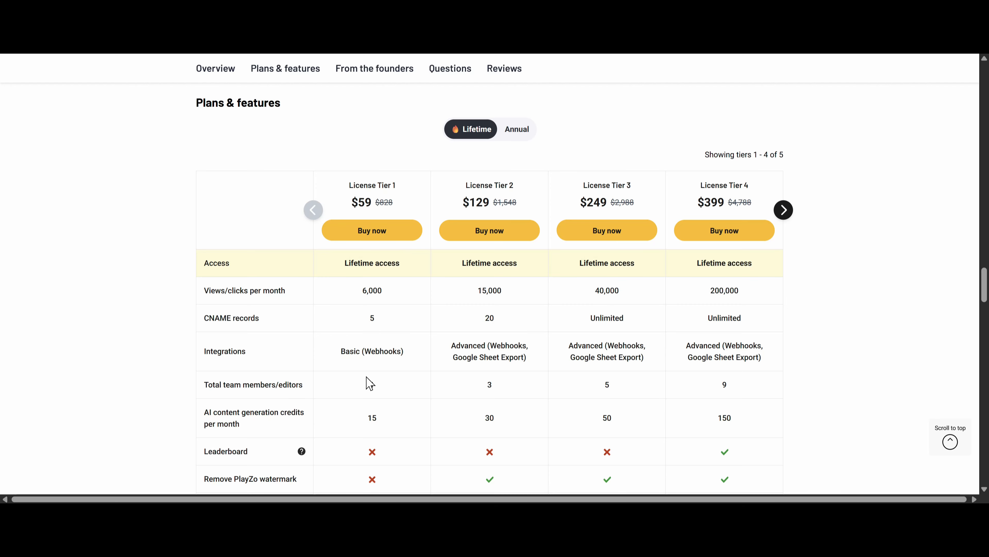
left_click(783, 211)
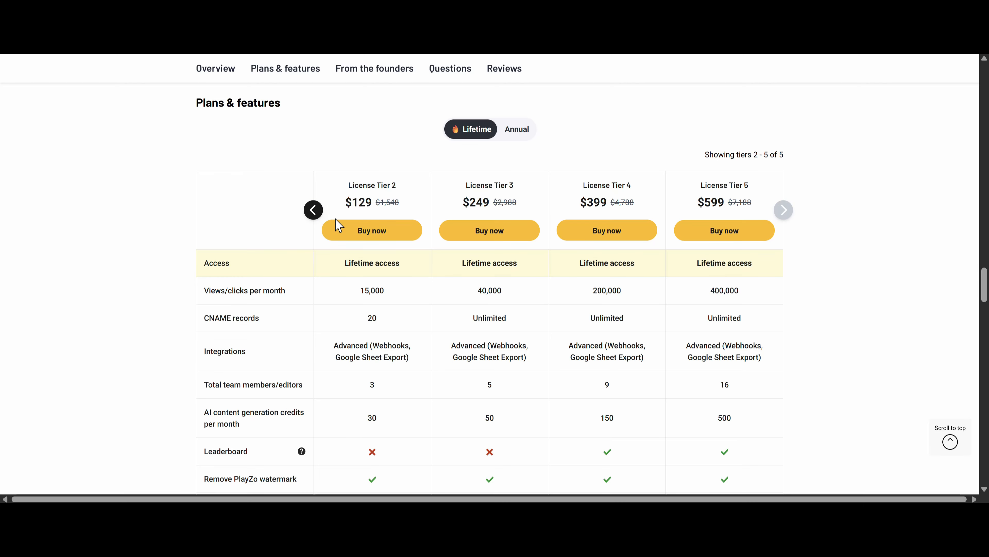
left_click(312, 210)
scroll(411, 353, "down", 4)
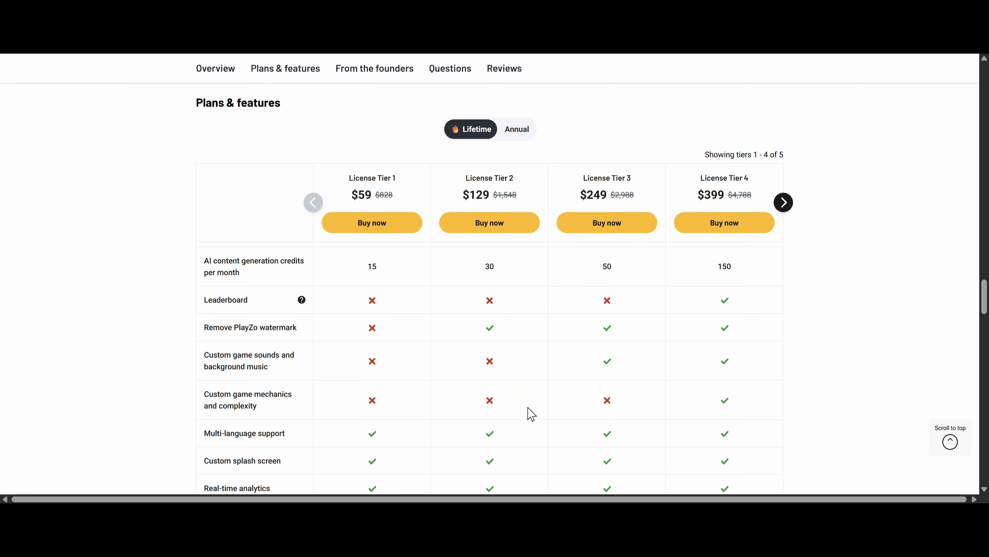
Step: Show the Annual plans instead of Lifetime and examine what License Tier 6 includes
scroll(533, 410, "up", 3)
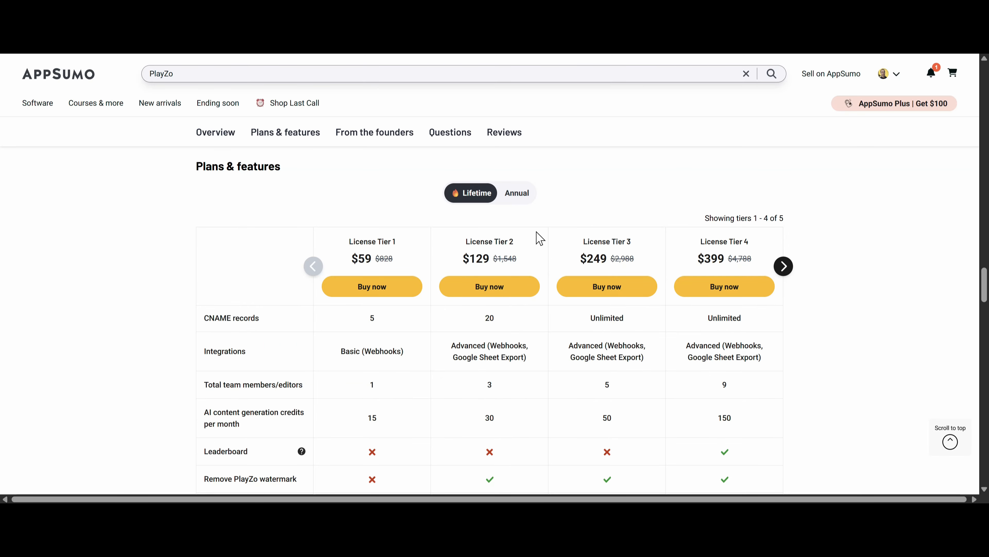
left_click(520, 193)
scroll(538, 325, "down", 5)
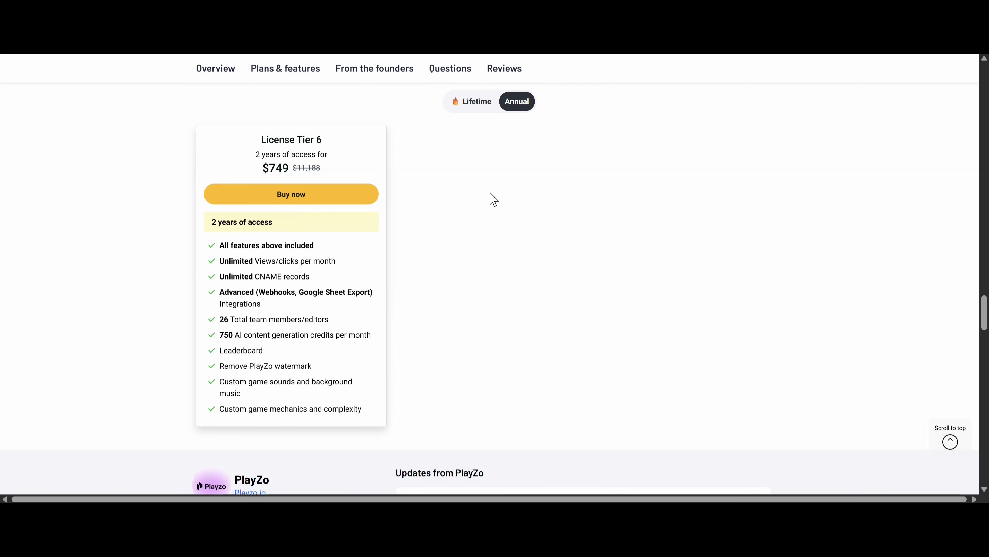
Step: Read through PlayZo's founder information and updates, customer questions and purchaser reviews on the listing
scroll(582, 213, "down", 5)
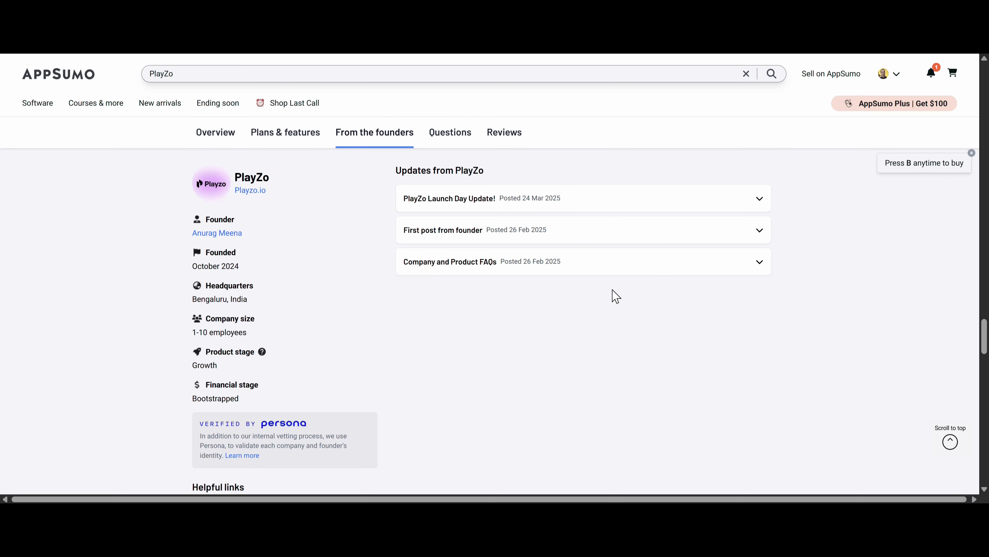
left_click(644, 321)
scroll(508, 320, "down", 10)
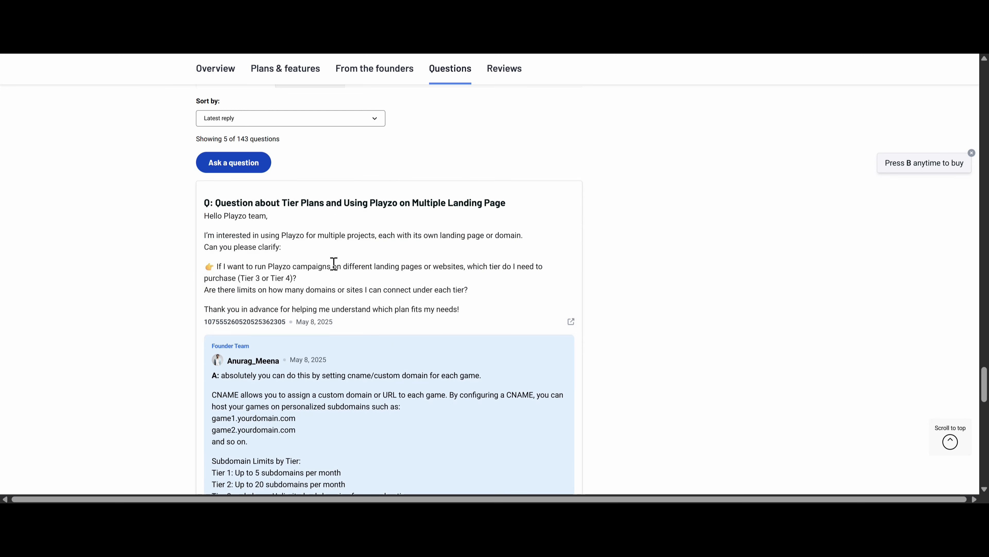
scroll(394, 257, "down", 7)
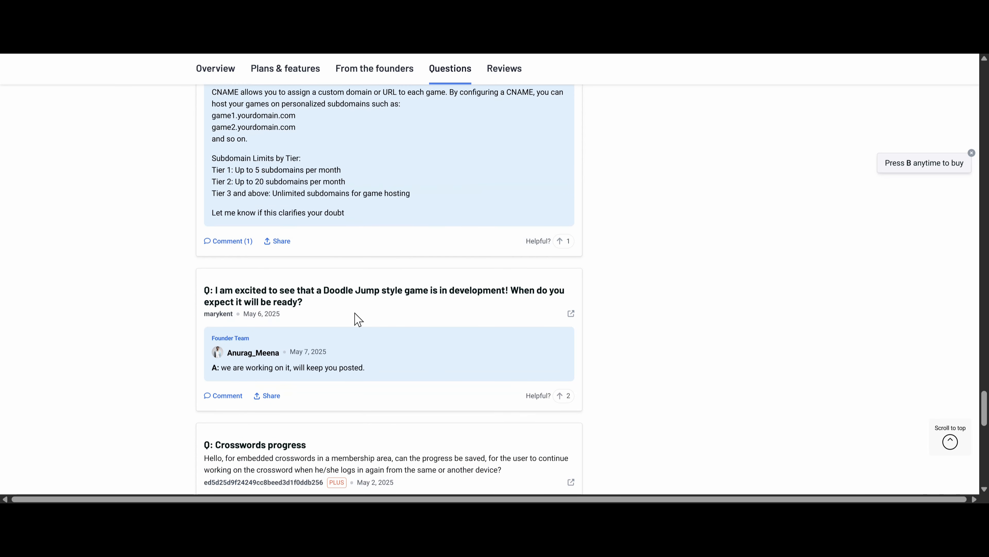
scroll(405, 328, "up", 4)
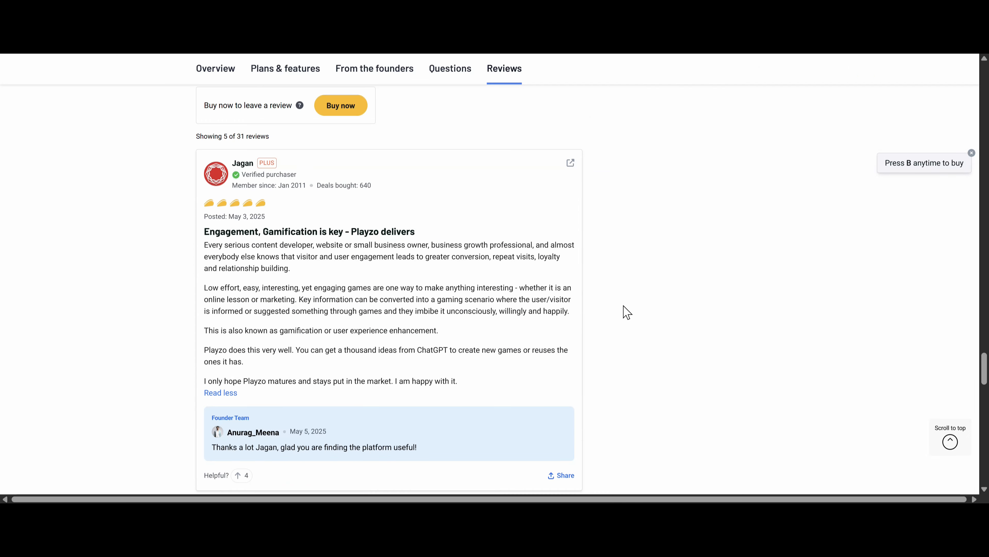
scroll(628, 311, "down", 15)
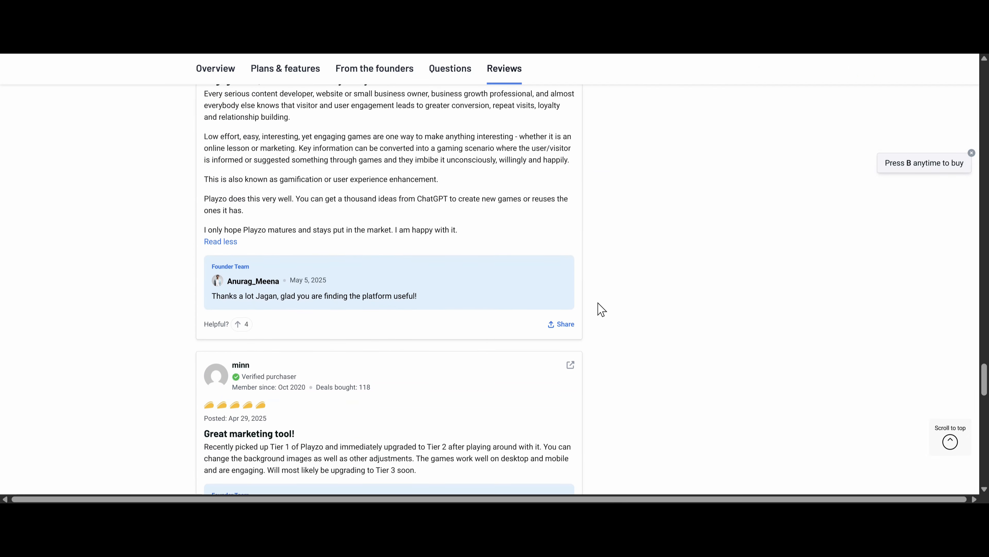
scroll(467, 308, "down", 12)
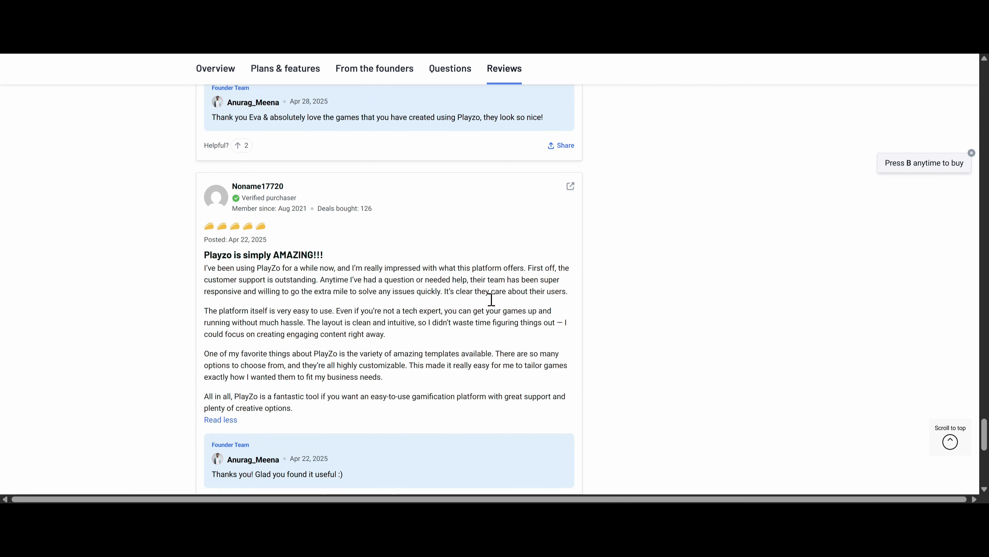
scroll(549, 302, "down", 7)
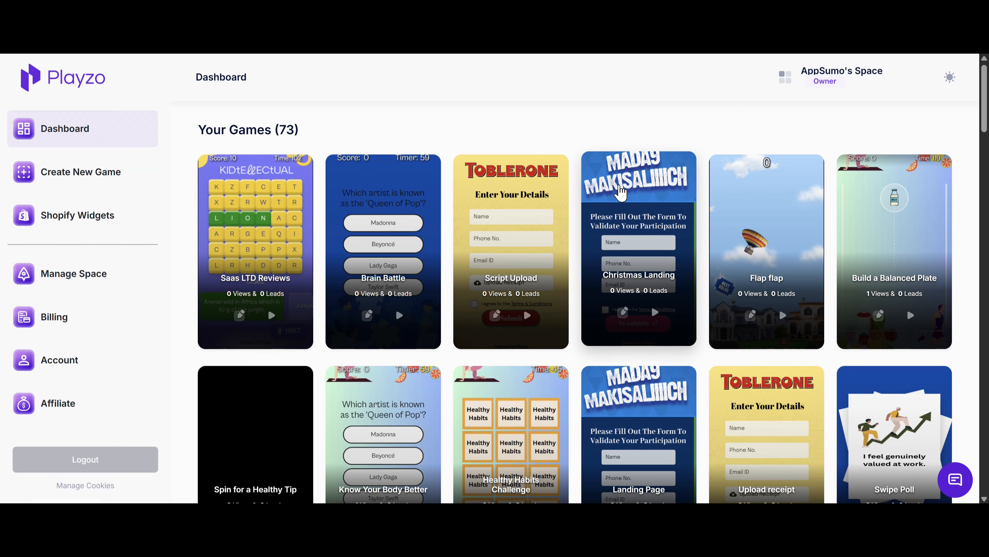
Step: Switch to the Playzo dashboard and look over the full collection of existing games
scroll(635, 198, "down", 4)
scroll(691, 209, "down", 6)
scroll(691, 210, "up", 10)
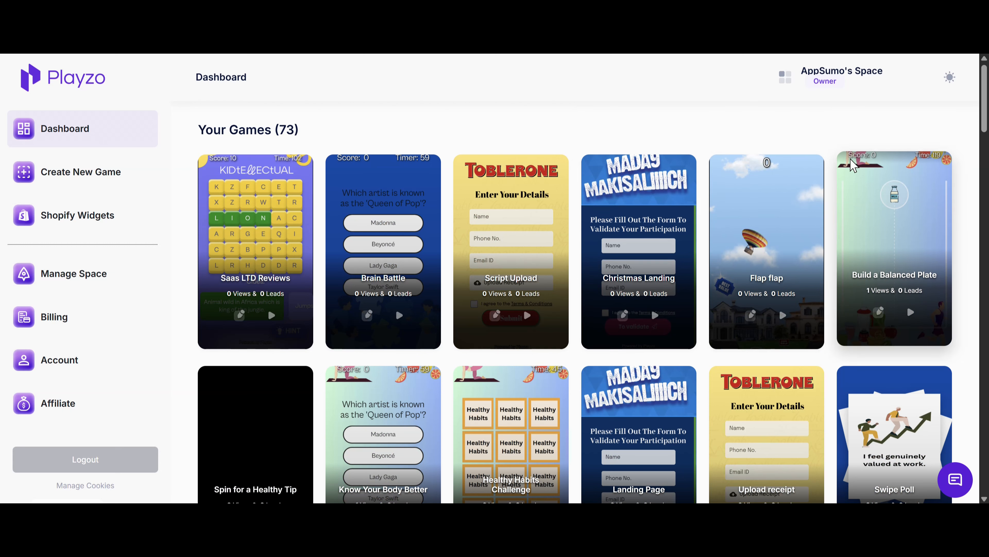
Step: Try the Dark theme on the dashboard and return it to Light
left_click(950, 78)
left_click(906, 144)
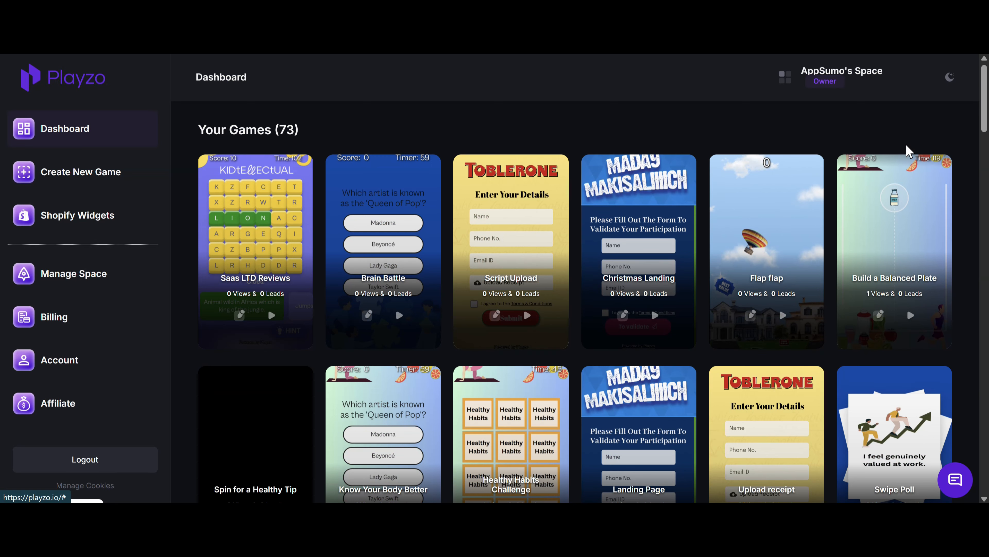
left_click(949, 77)
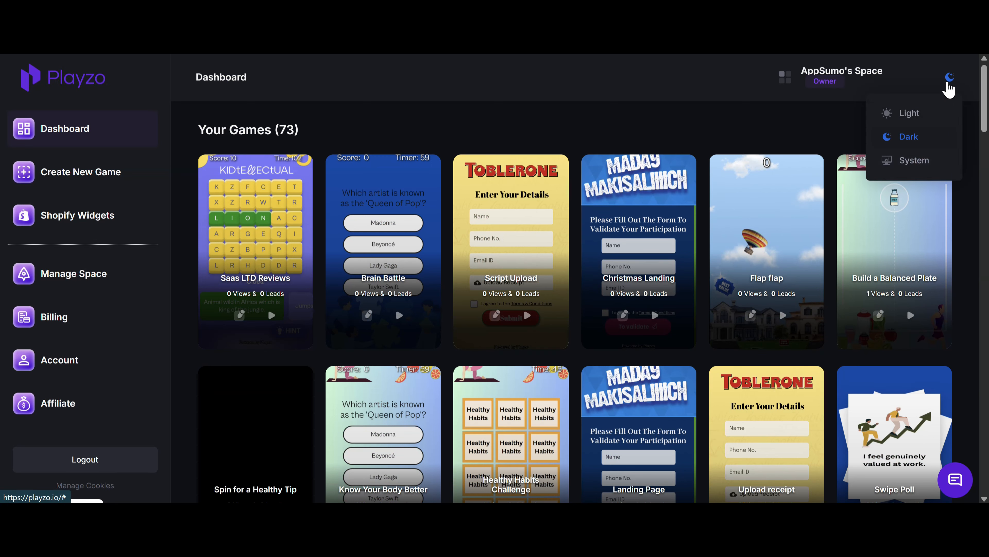
left_click(908, 112)
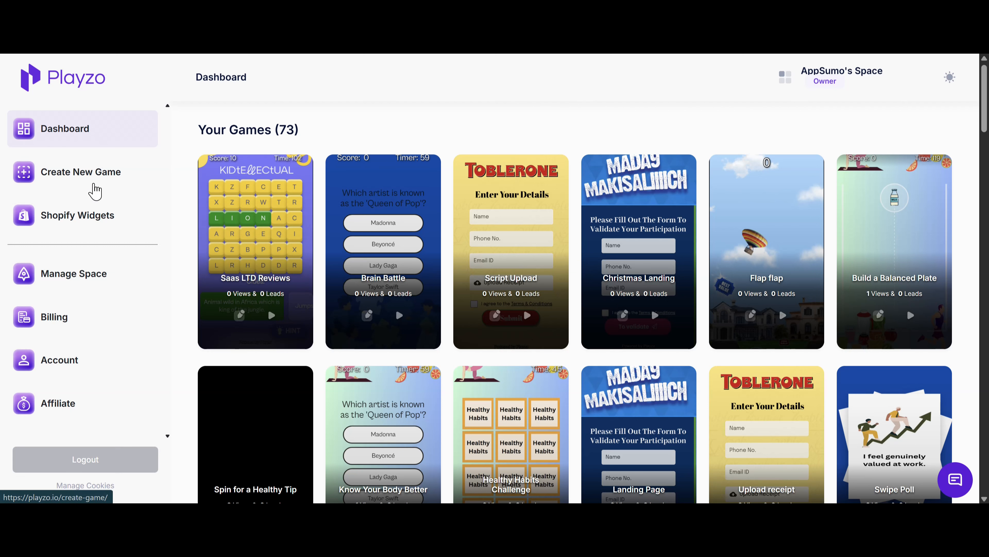
Step: Look over the game creation library, the Shopify Widgets page and the Billing Details form under Manage Space
left_click(97, 175)
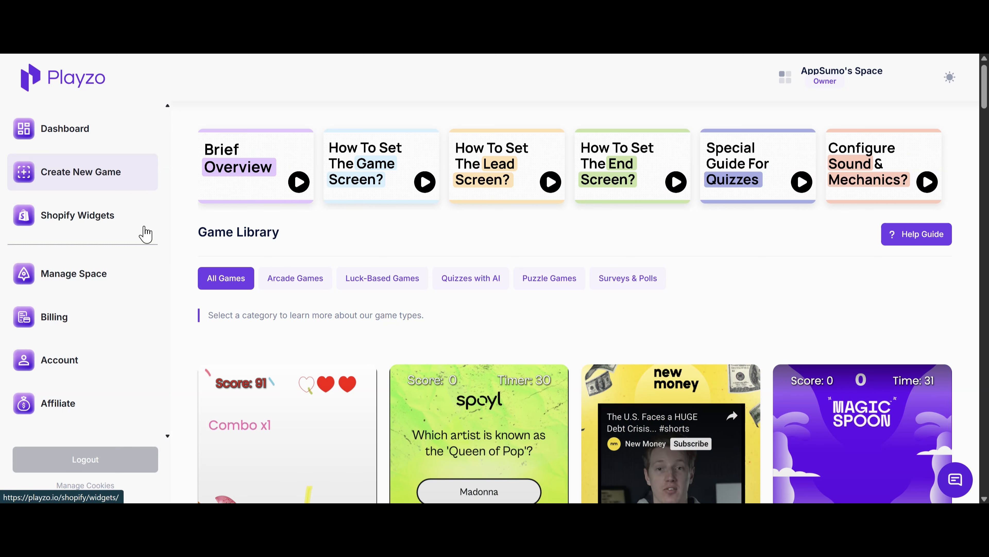
left_click(144, 230)
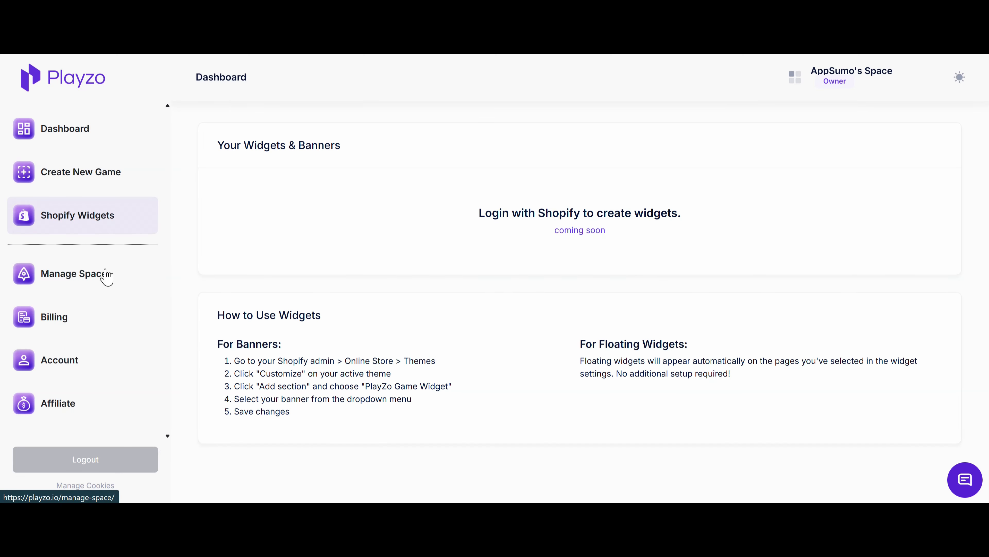
left_click(100, 280)
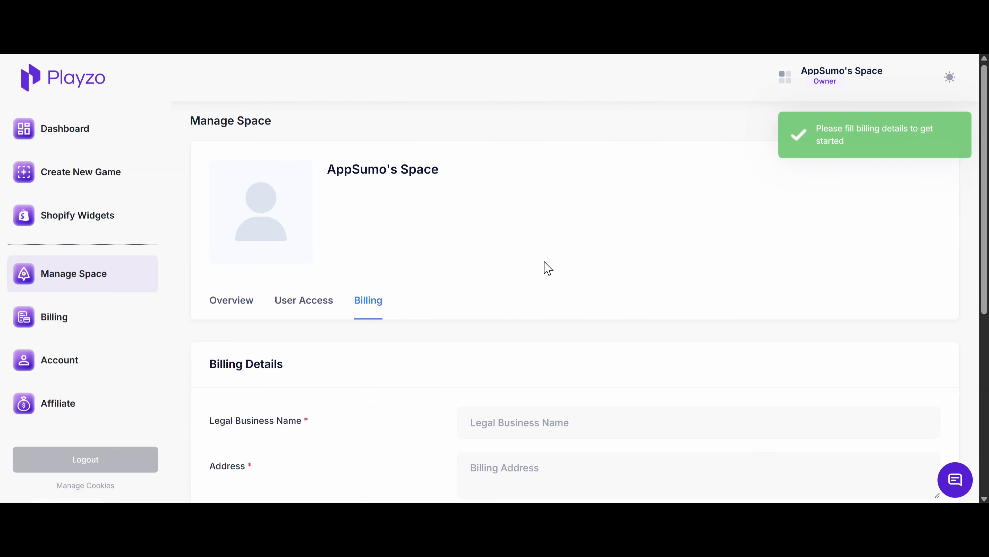
scroll(569, 267, "down", 7)
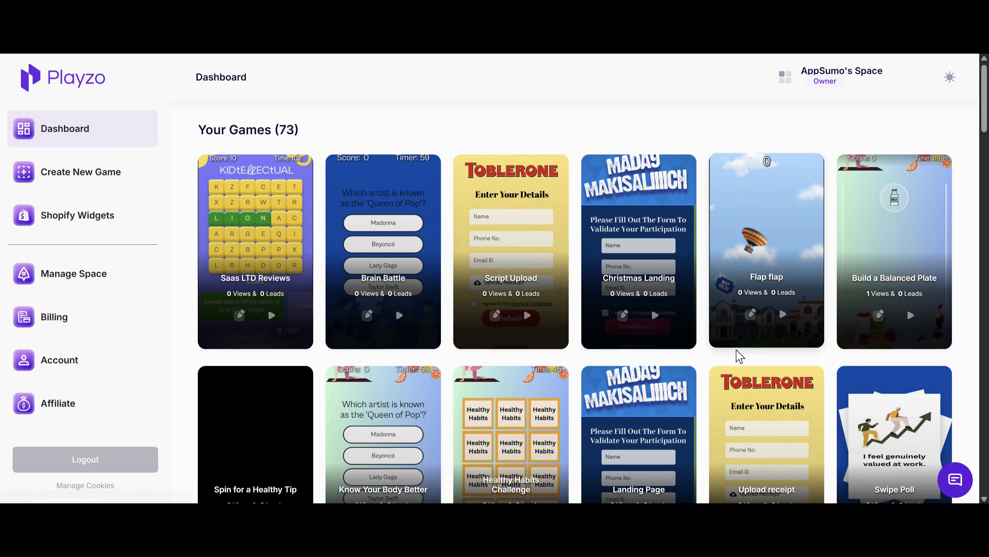
Step: Examine the game cards on the dashboard, including the Upload receipt game
scroll(740, 353, "down", 7)
scroll(780, 233, "up", 3)
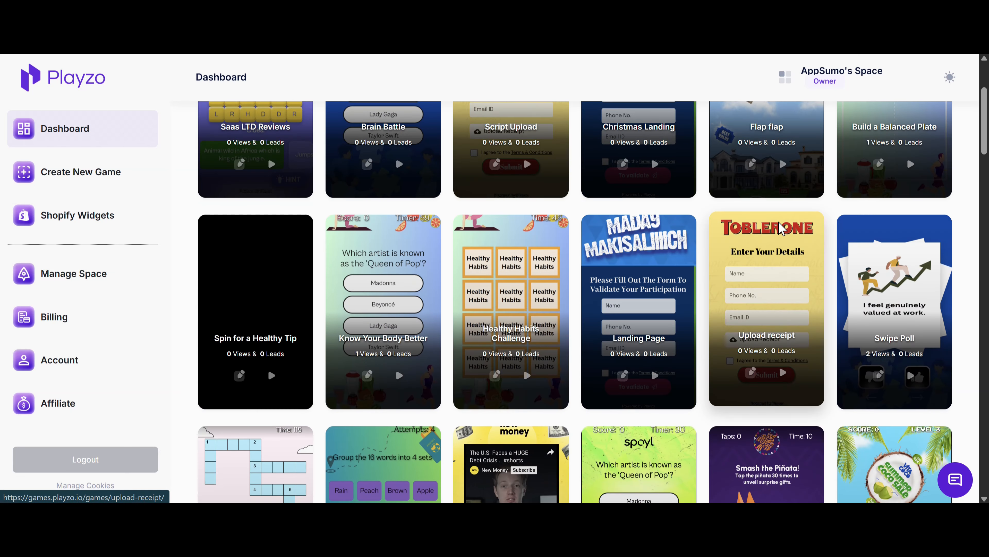
left_click(786, 350)
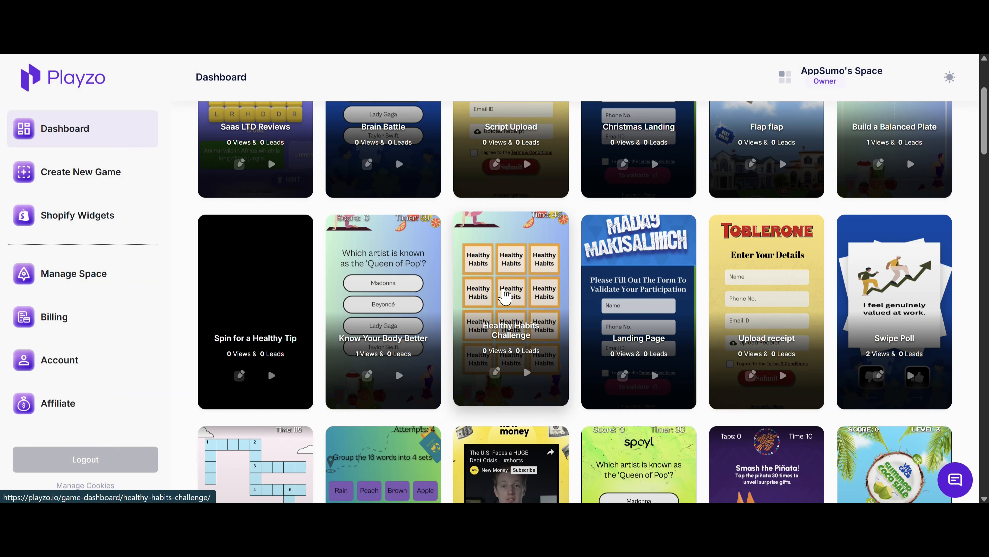
Step: View the Healthy Habits Challenge game's configuration, return to the dashboard and launch that game
left_click(527, 360)
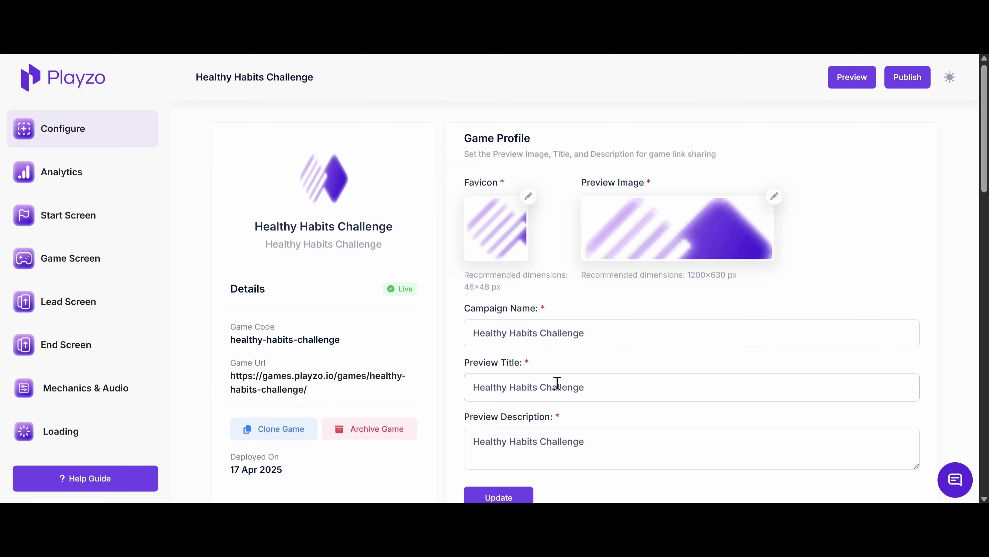
key("alt+Left")
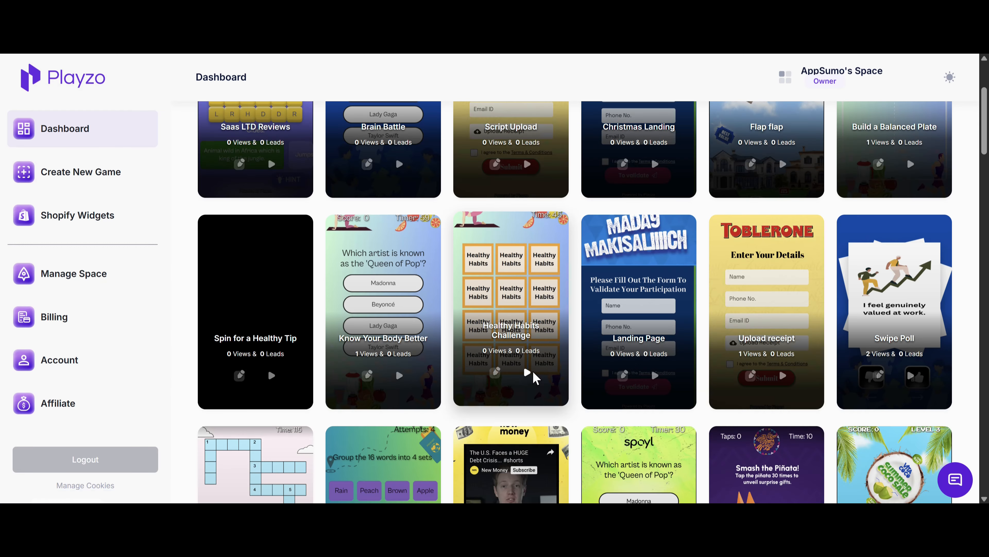
left_click(530, 374)
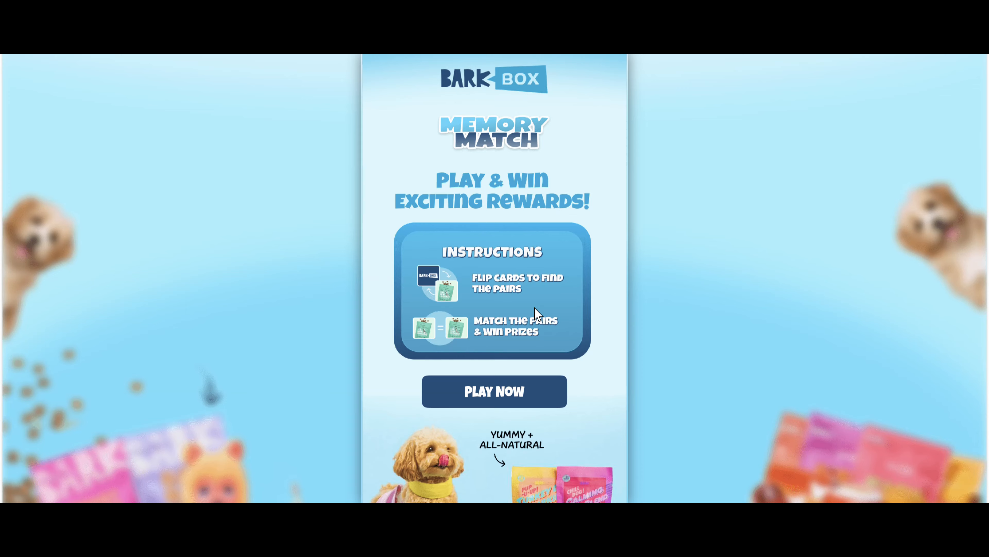
Step: Start the BarkBox Memory Match game and flip several cards to try finding matching pairs
left_click(519, 397)
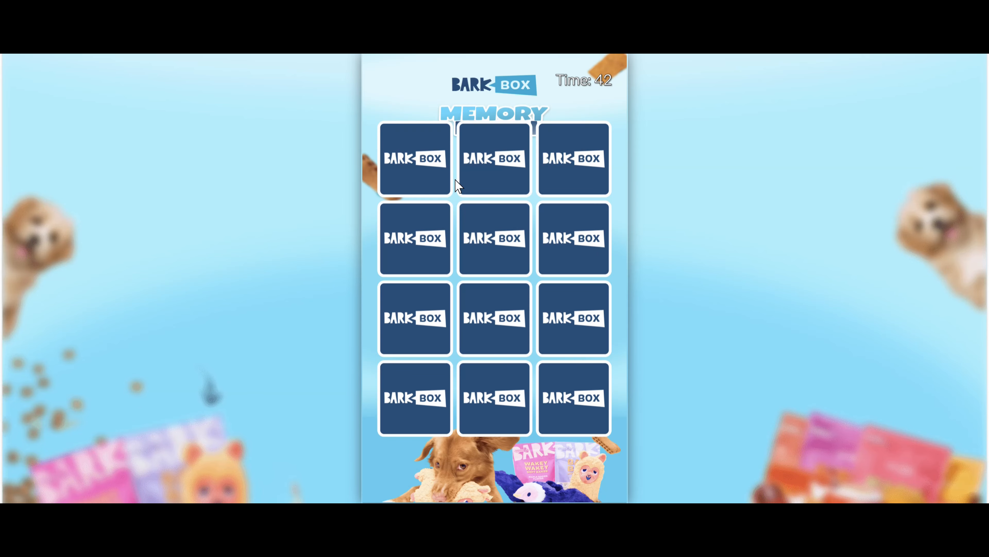
left_click(437, 183)
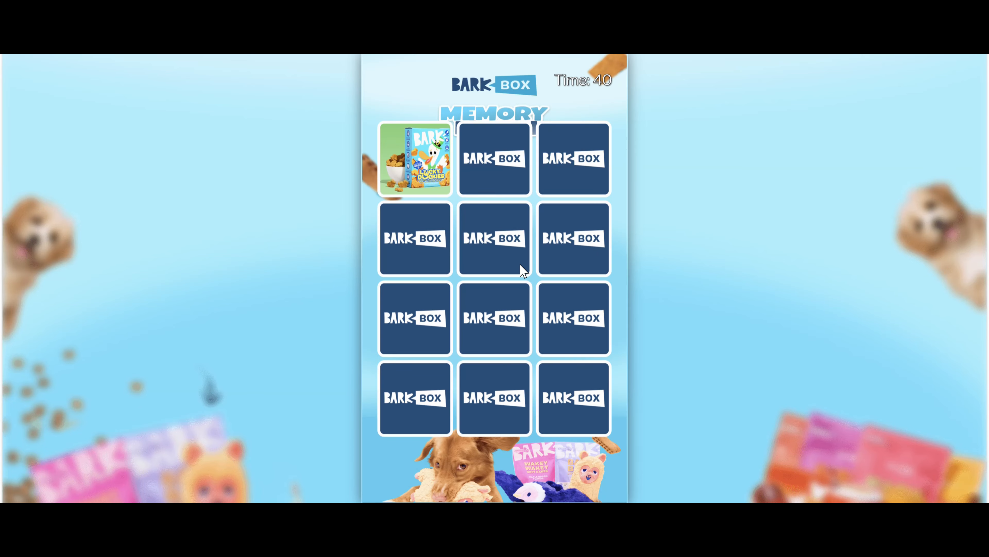
left_click(513, 265)
left_click(422, 327)
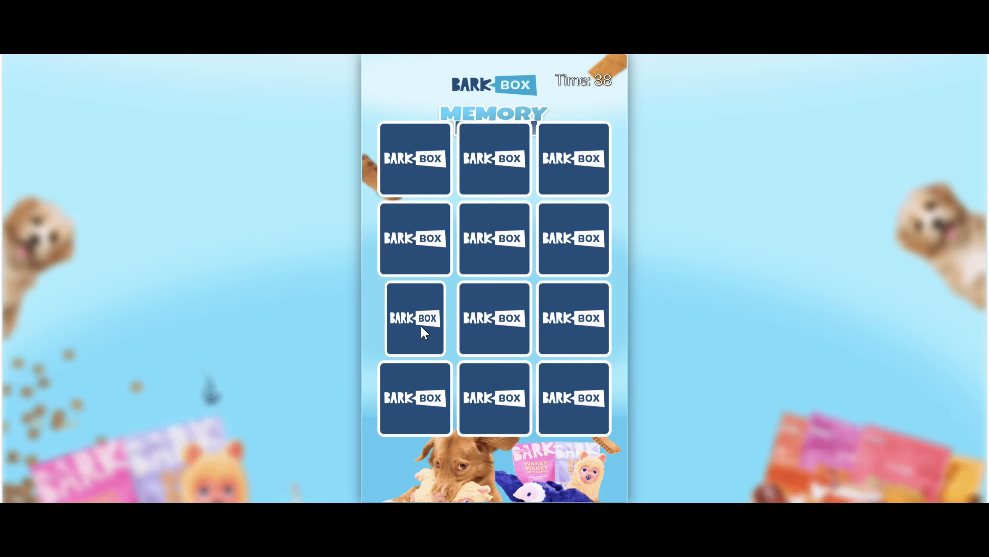
left_click(498, 228)
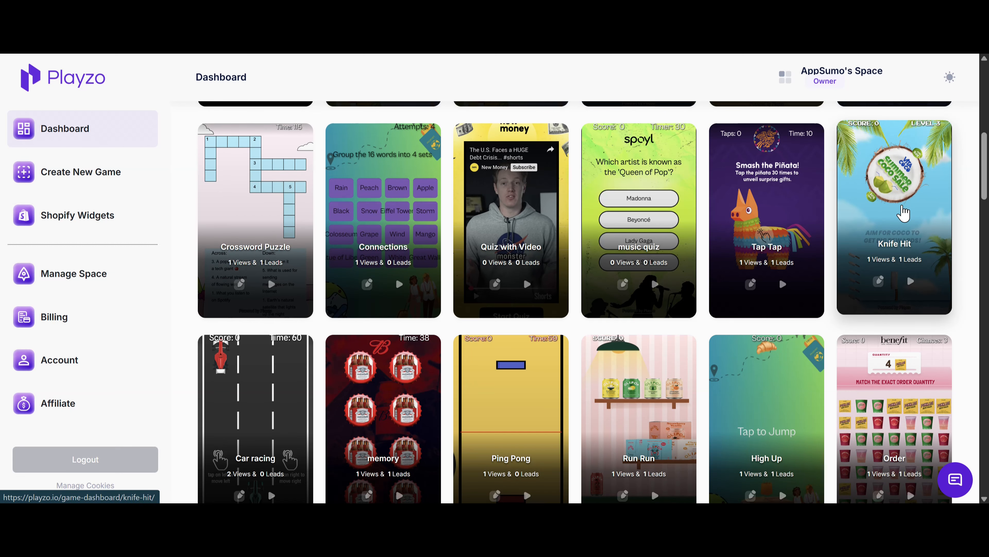
Step: Look through more games on the dashboard and open the Brick Break game for editing
scroll(850, 269, "down", 4)
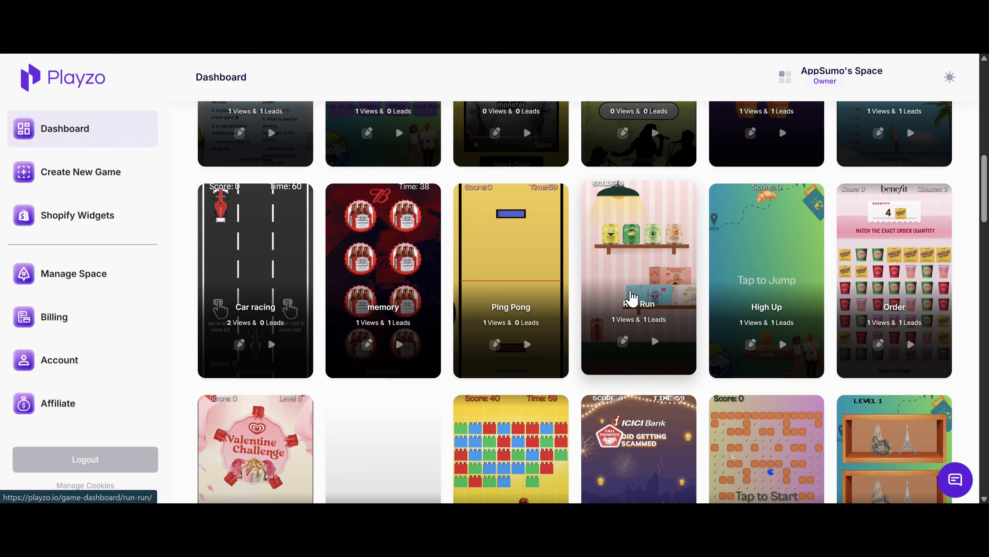
scroll(472, 301, "down", 4)
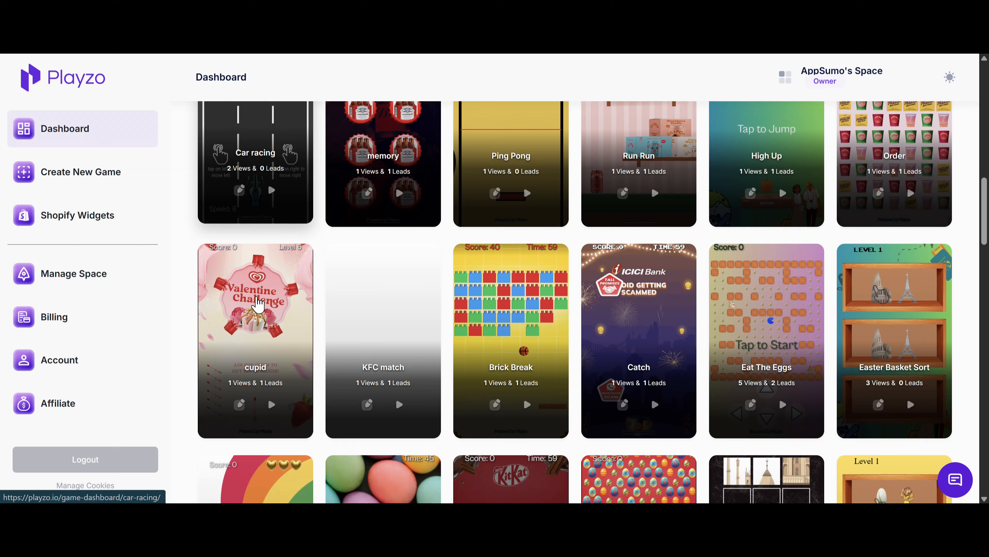
scroll(275, 174, "down", 4)
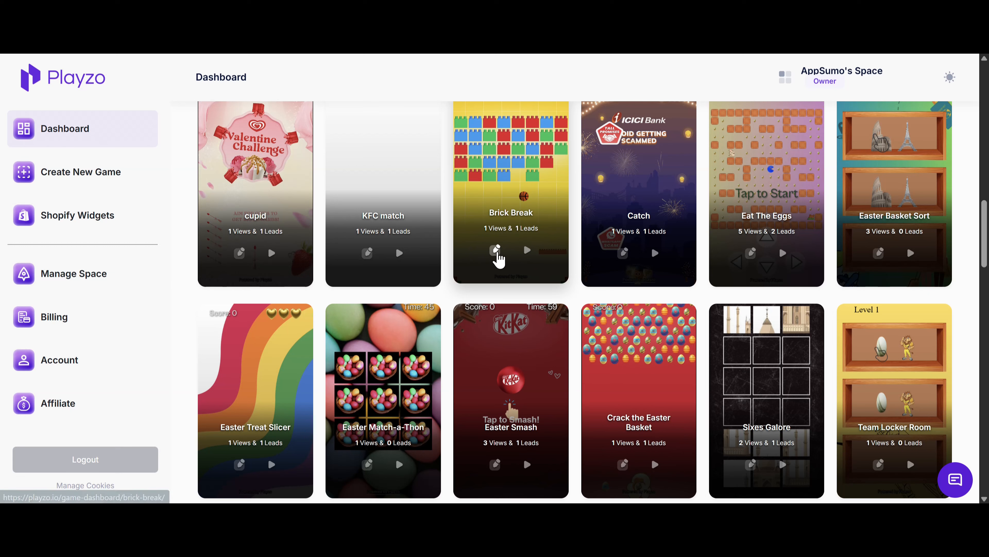
left_click(496, 249)
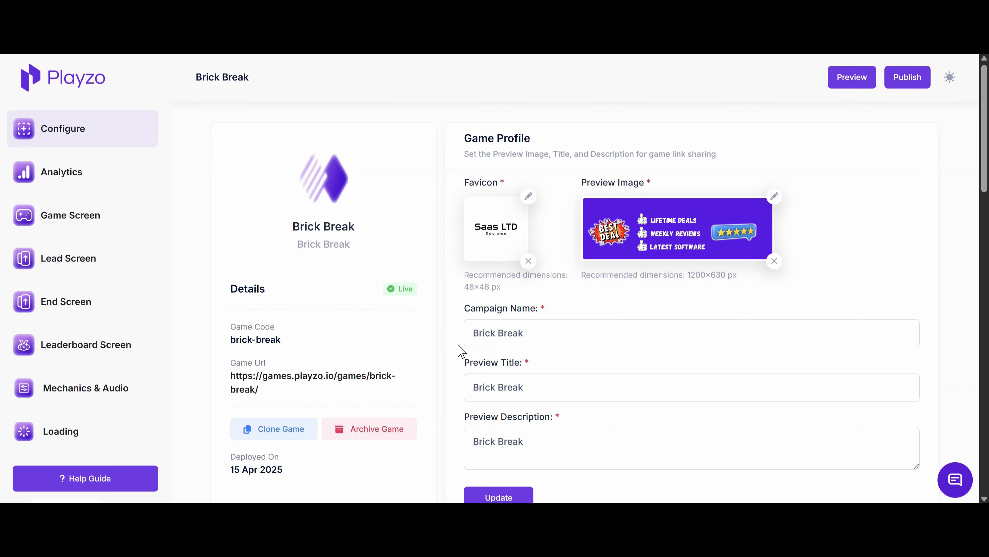
Step: Update the game profile with campaign name "Saas LTD Reviews 25 Best Tools", title "Best 25 Tools Right Now" and description "See the best 25 Tools (Updated Weekly)"
scroll(621, 304, "down", 4)
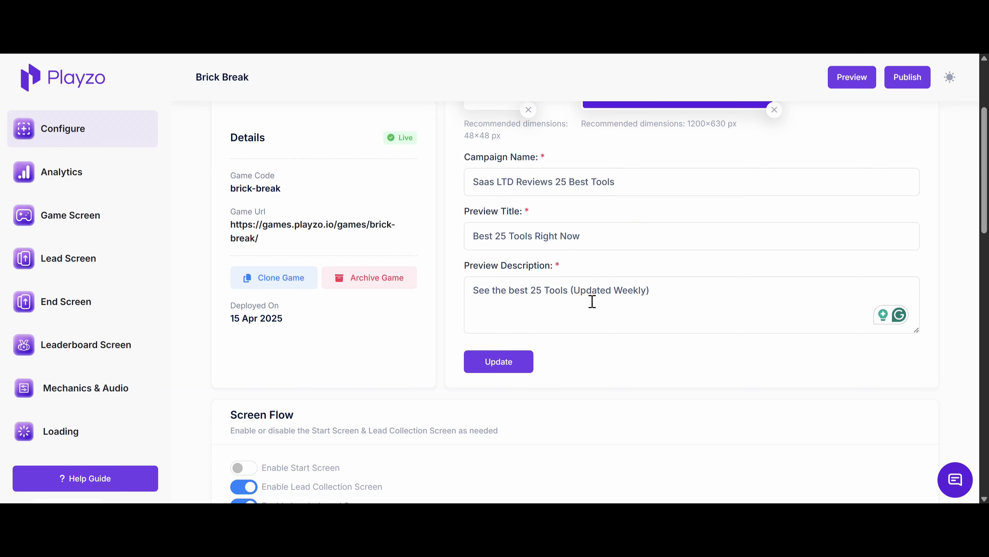
left_click(518, 368)
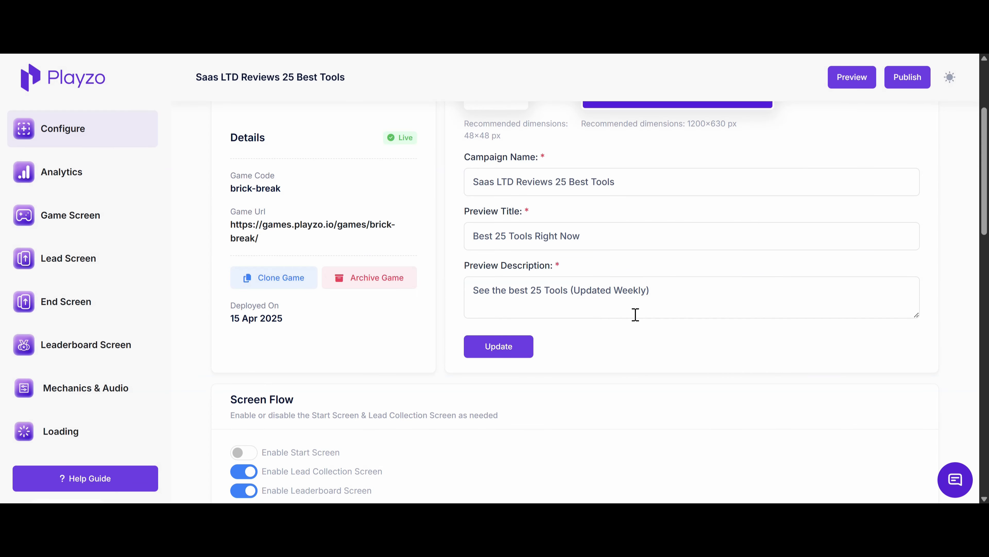
Step: Review the updated game profile and details, and open the game's public URL
scroll(651, 320, "up", 4)
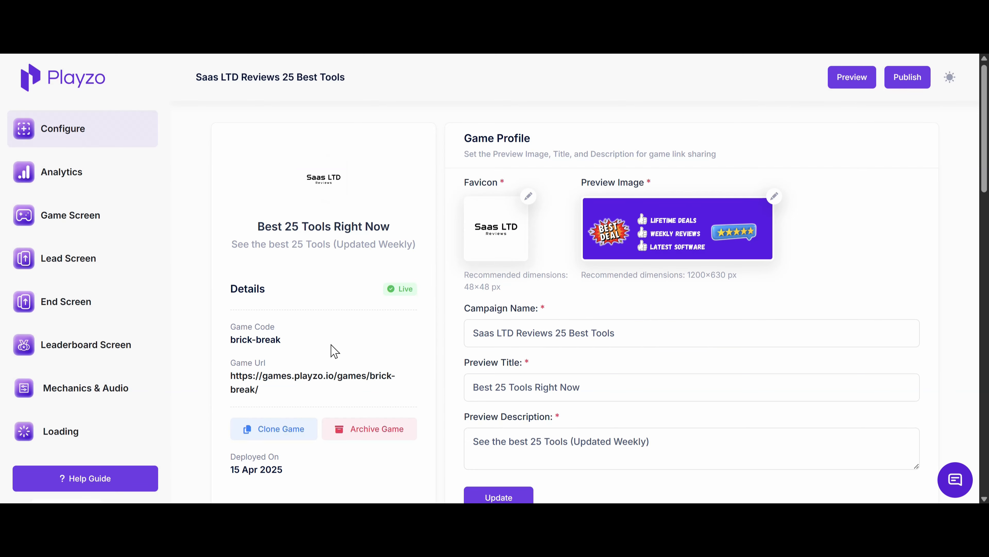
scroll(375, 355, "down", 4)
scroll(382, 361, "up", 4)
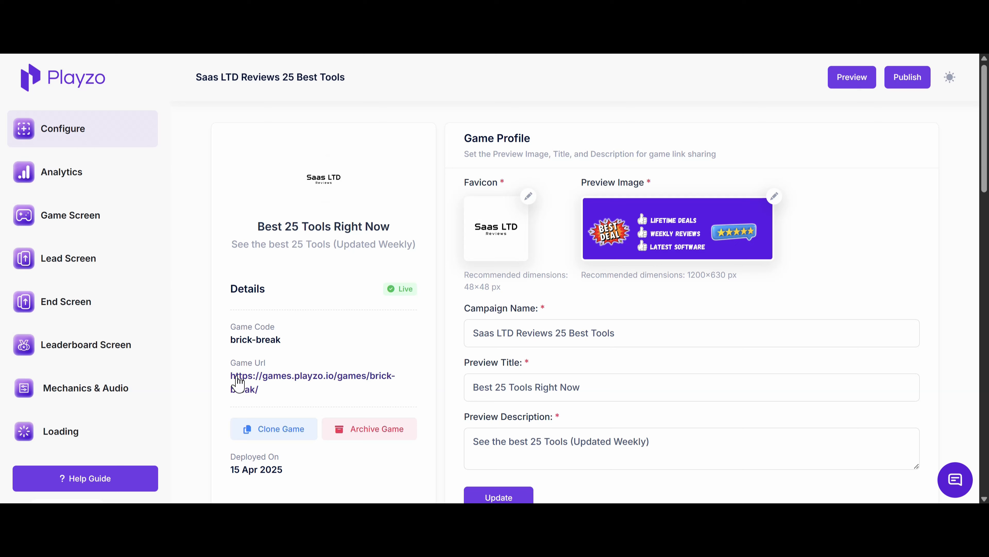
left_click(279, 377)
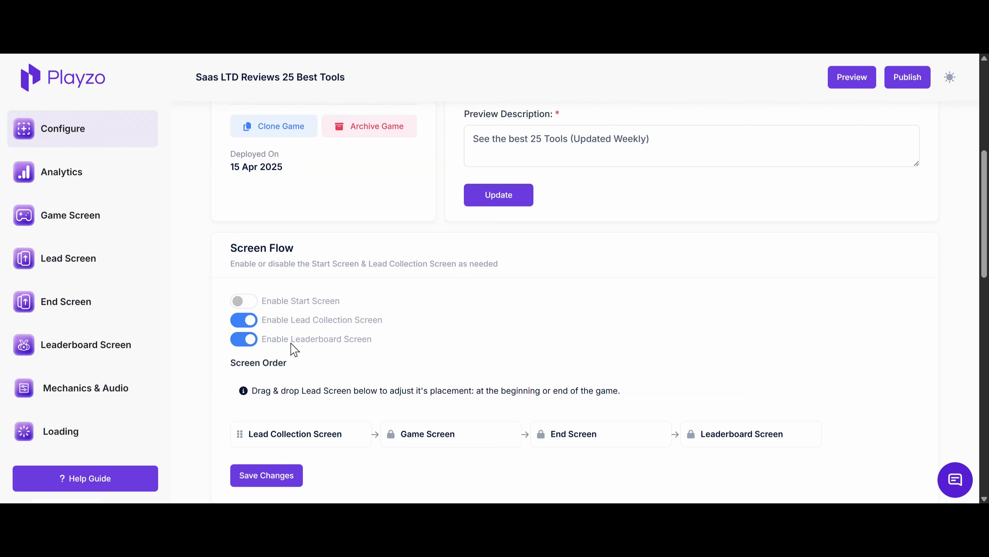
Step: Enable the Start Screen, place the Lead Collection Screen between the Game Screen and End Screen, and save the screen flow
left_click(251, 304)
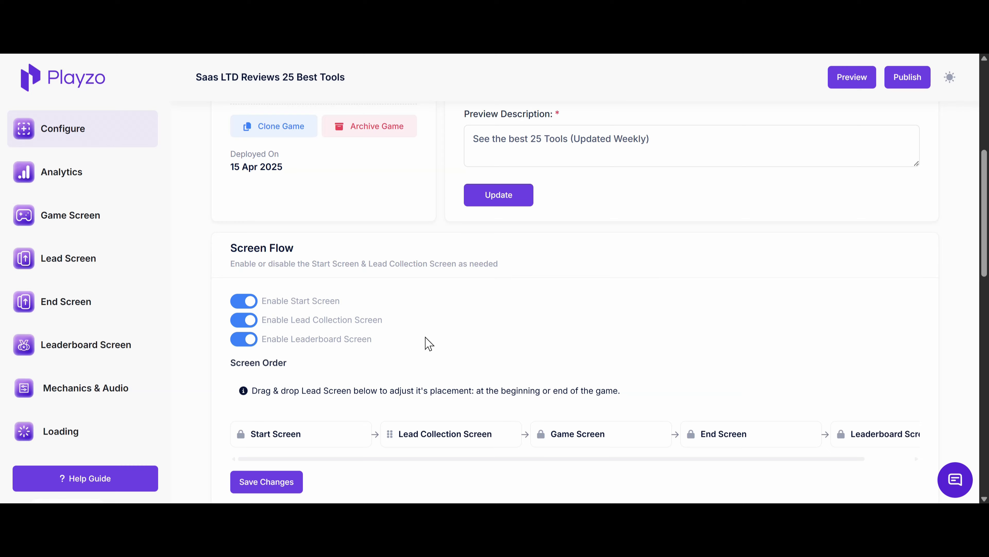
scroll(429, 342, "down", 3)
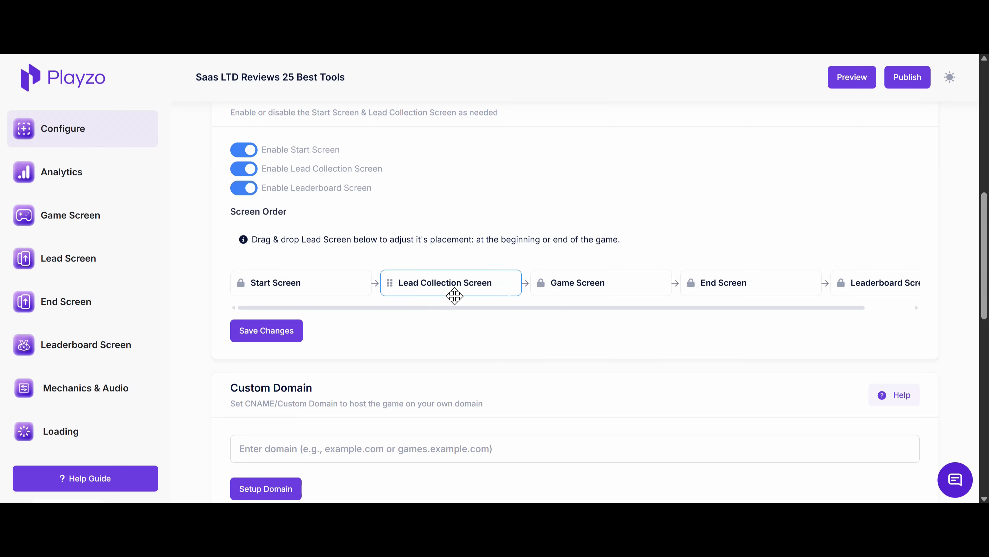
left_click_drag(433, 289, 604, 293)
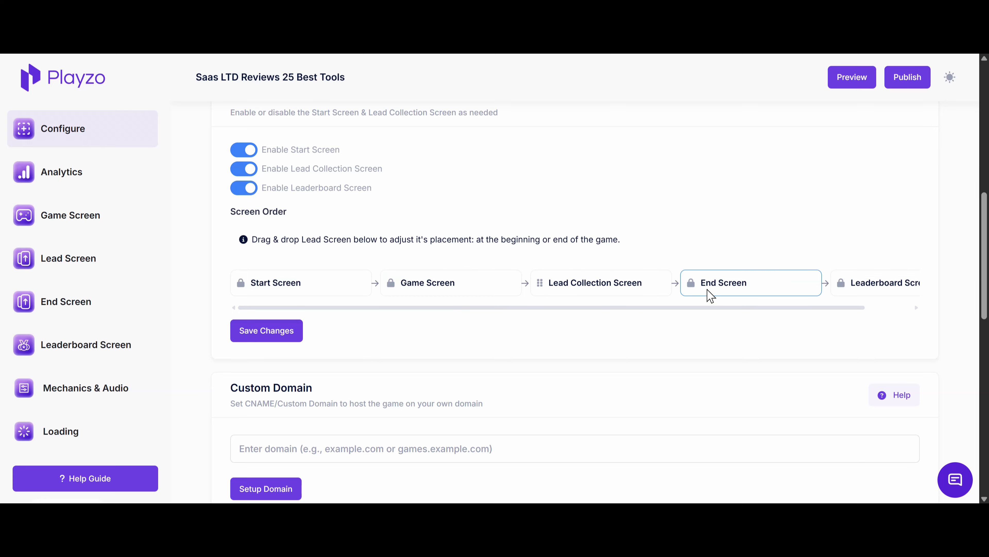
left_click(273, 336)
Step: Examine the custom domain, whitelisted domains, webhook, email notification and game reset settings on the Configure page
left_click(510, 340)
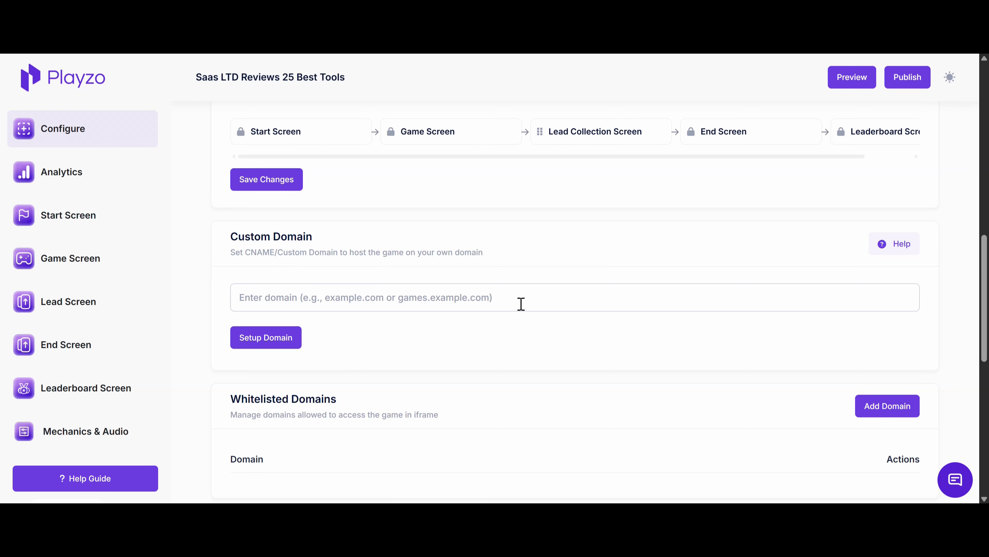
scroll(436, 296, "down", 3)
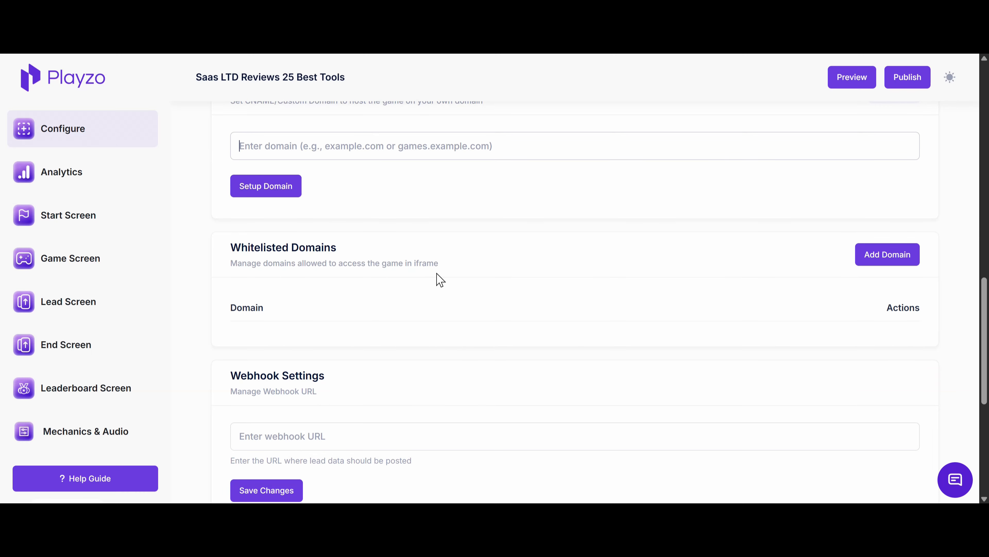
scroll(372, 286, "down", 4)
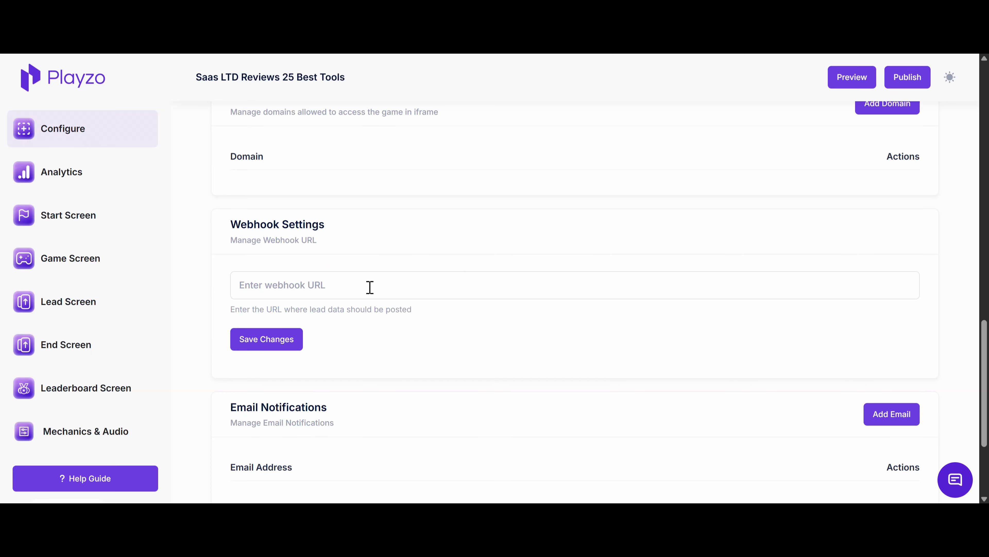
scroll(405, 307, "down", 4)
scroll(386, 290, "up", 4)
scroll(508, 294, "down", 4)
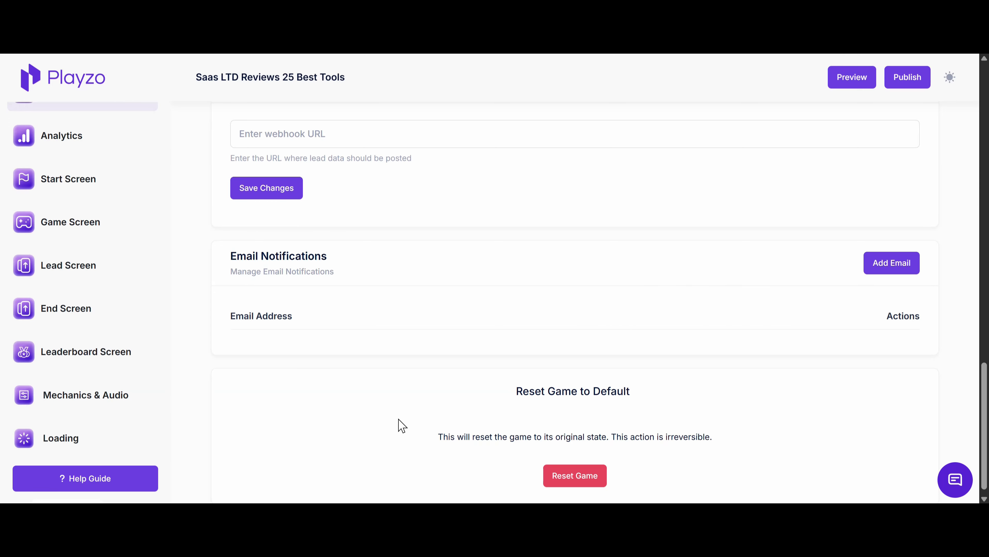
scroll(103, 274, "up", 1)
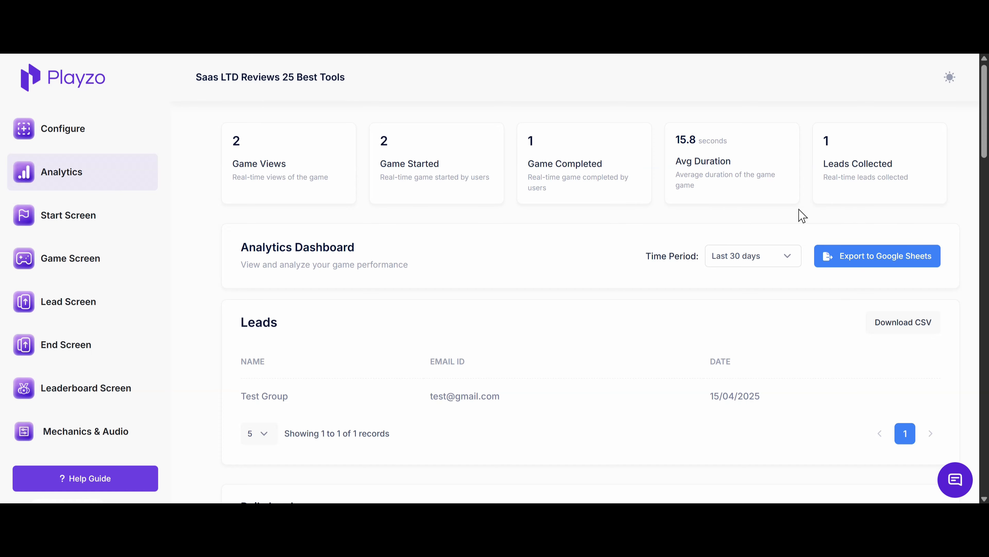
Step: Examine the game's analytics, from the leads table and daily charts down to the score charts and previous exports
scroll(524, 283, "down", 4)
scroll(530, 281, "down", 4)
scroll(506, 304, "up", 4)
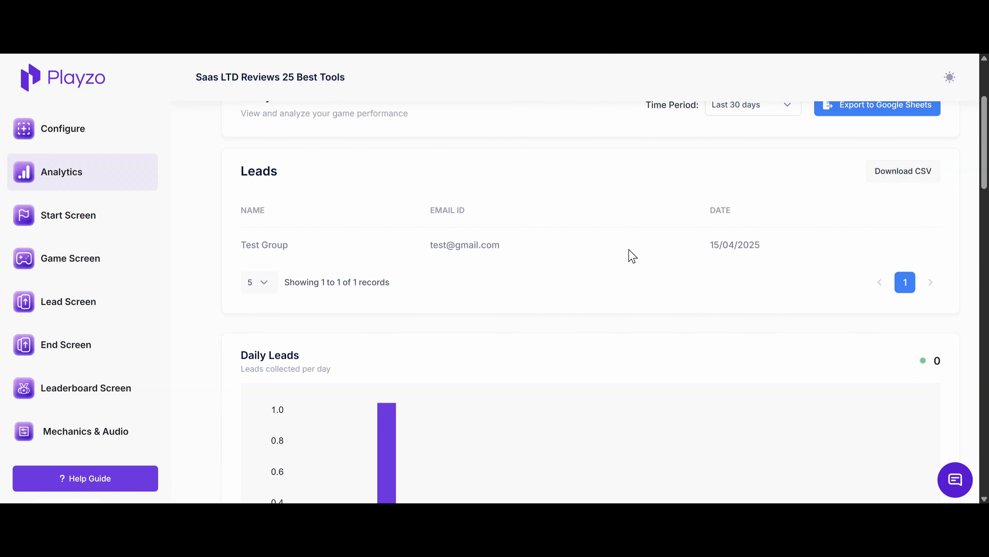
scroll(596, 296, "down", 4)
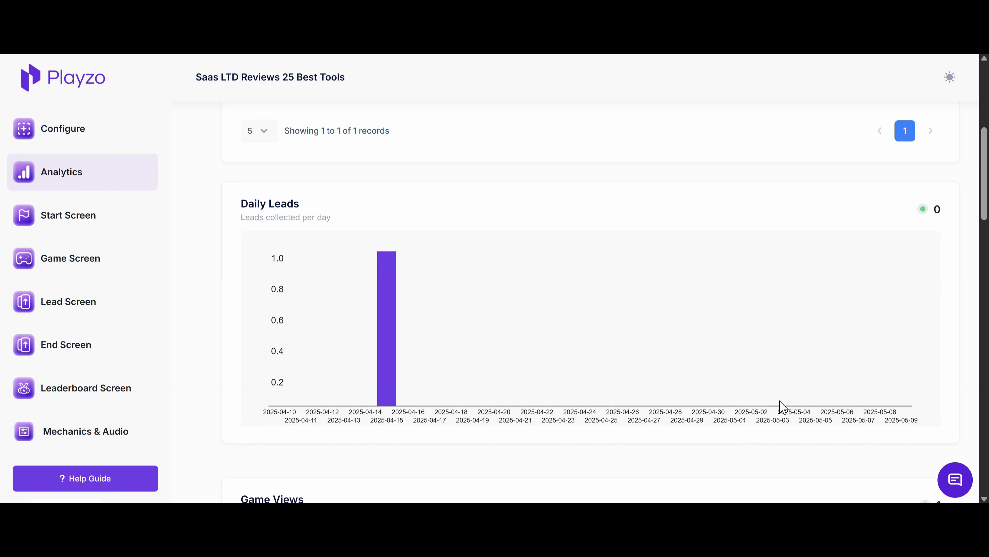
scroll(439, 397, "down", 8)
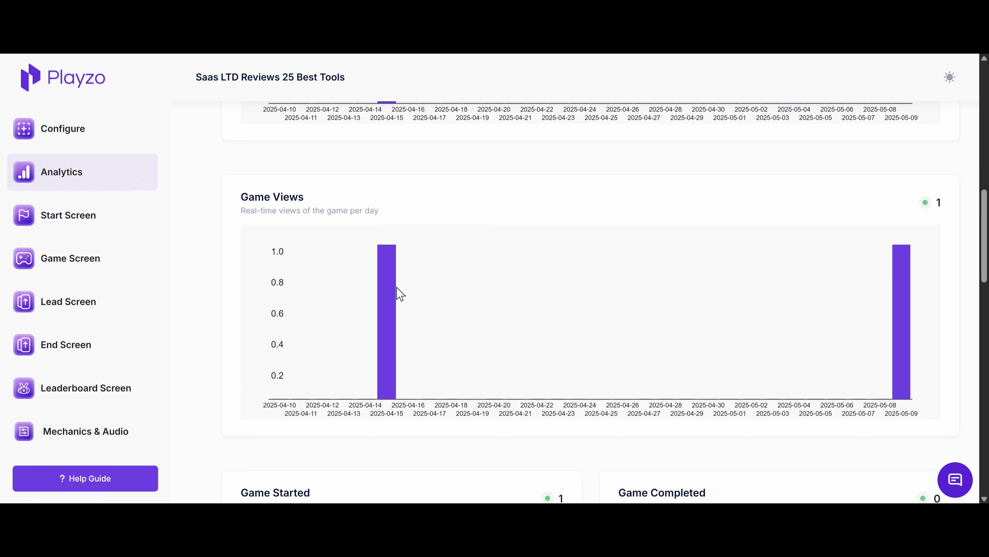
scroll(397, 289, "down", 19)
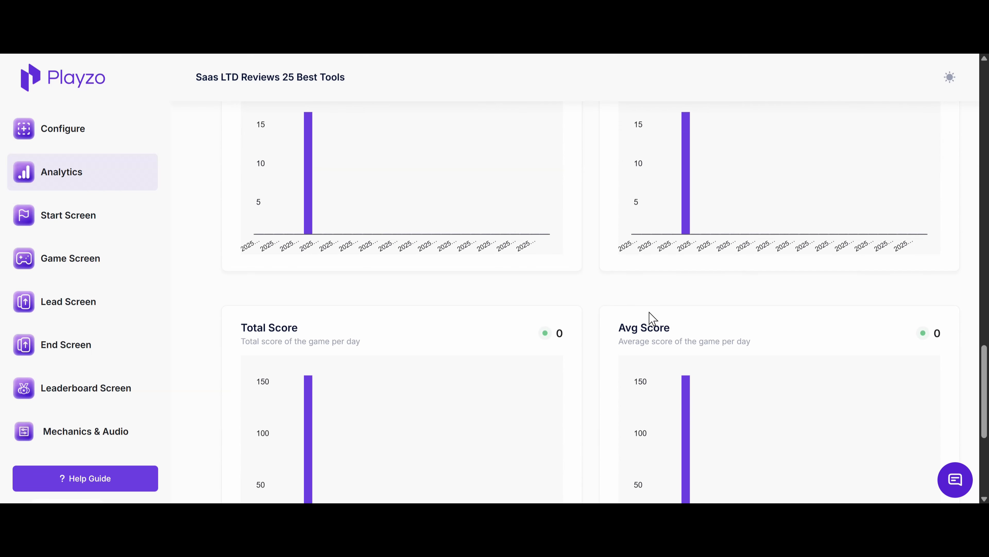
scroll(661, 317, "down", 8)
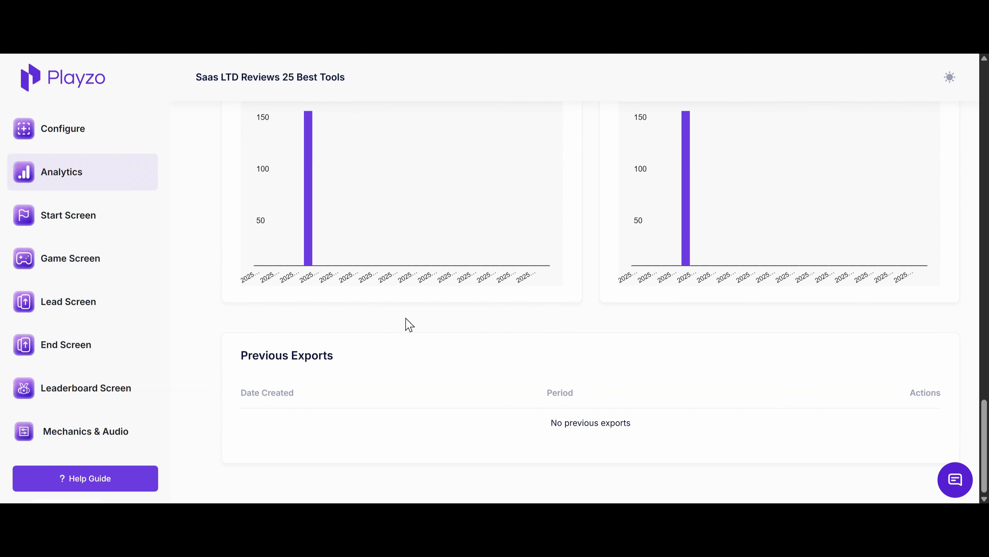
Step: In the Start Screen editor, expand the Background and Play Button settings and size the Play Button to 193 px wide by 72 px high
left_click(68, 215)
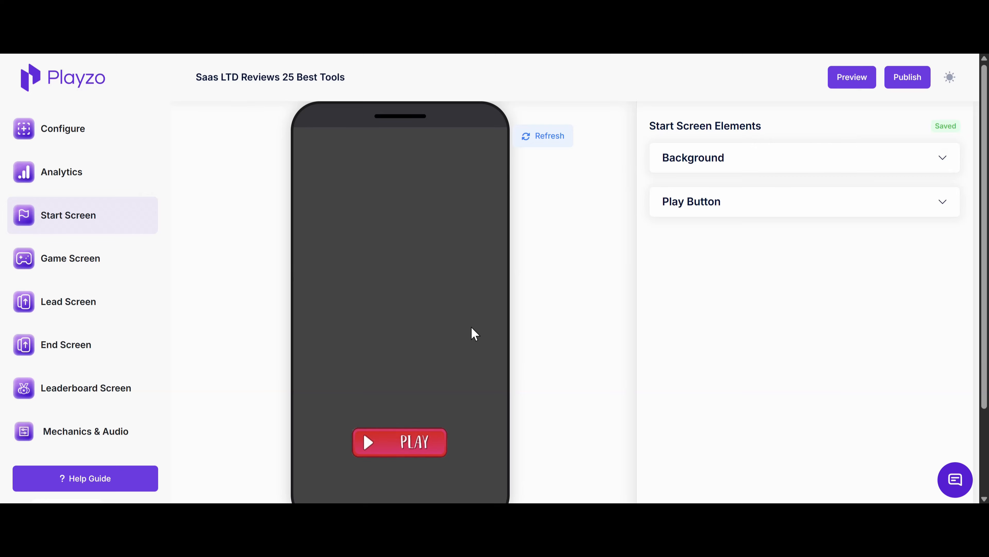
left_click(785, 168)
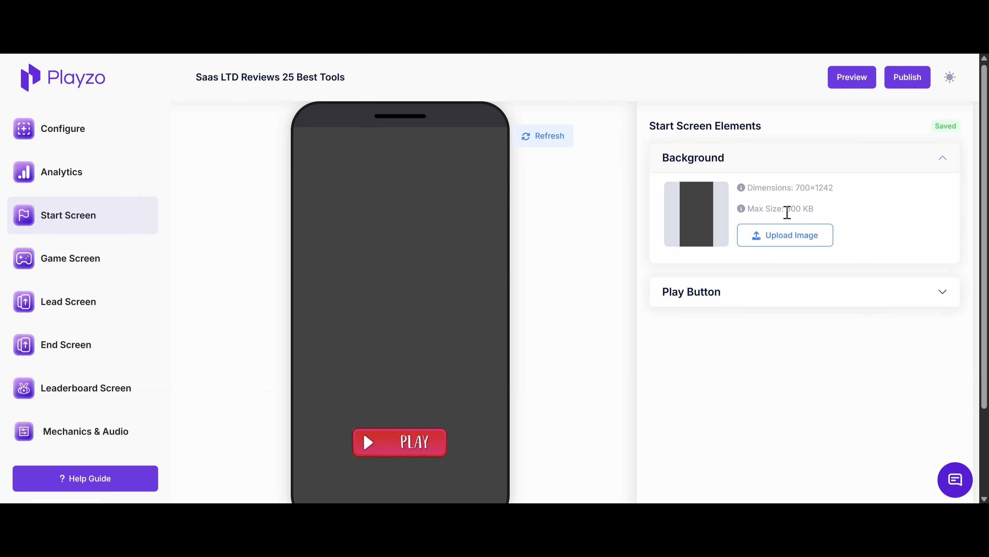
left_click(802, 292)
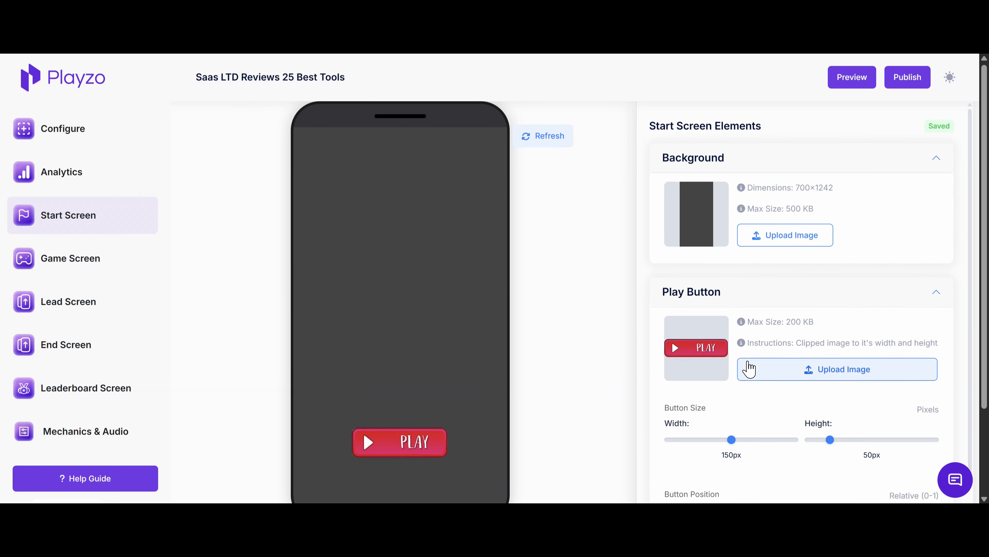
scroll(749, 368, "down", 2)
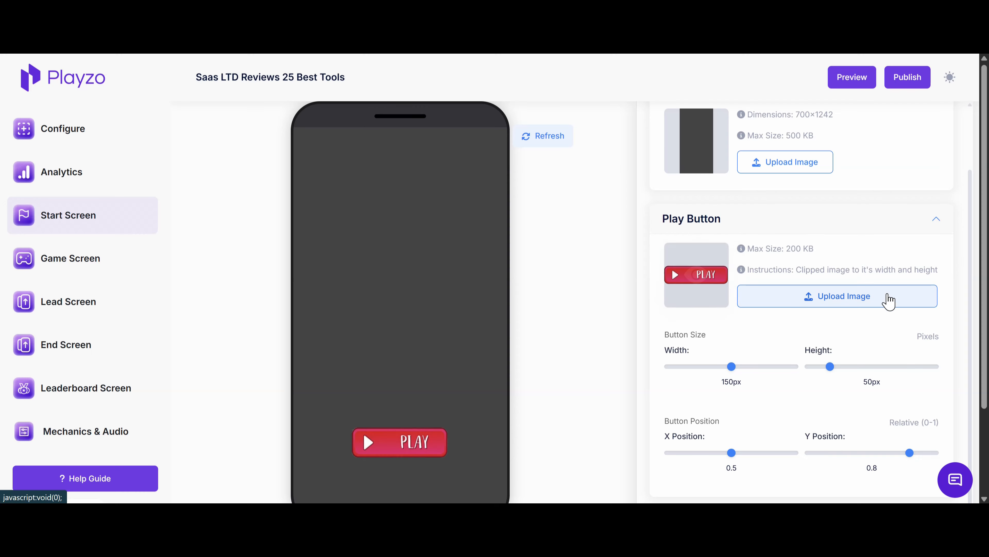
left_click_drag(736, 373, 749, 376)
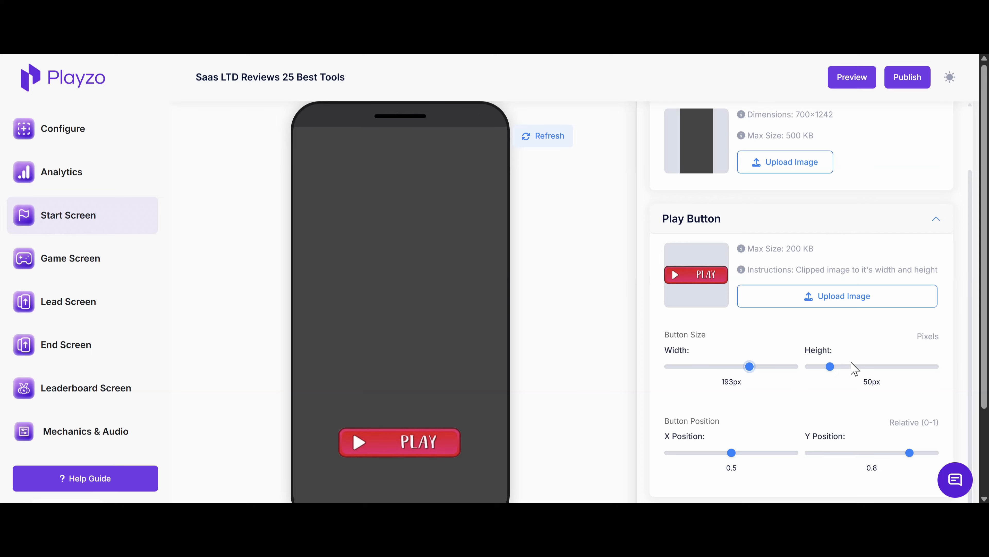
left_click_drag(831, 373, 840, 376)
scroll(748, 416, "down", 3)
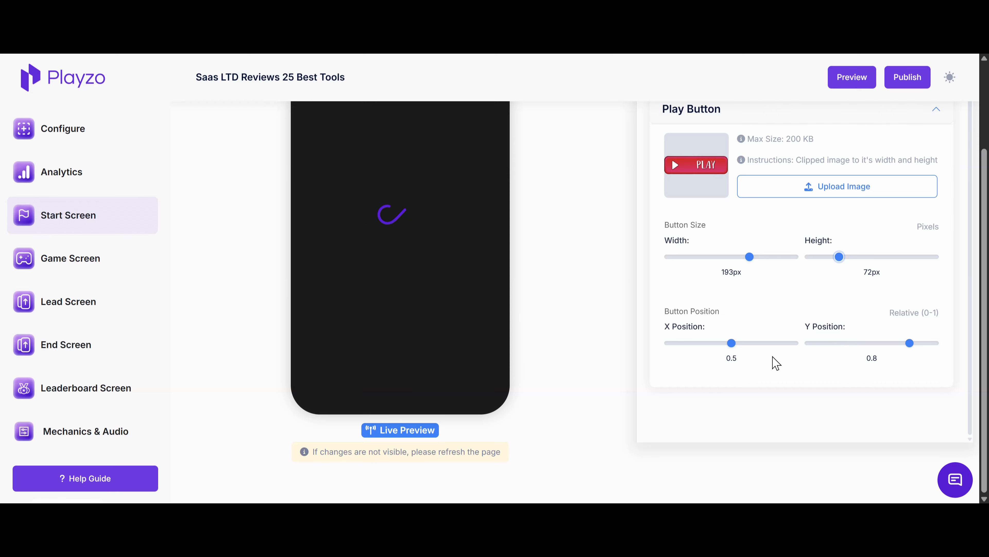
Step: Open the Game Screen editor and expand Backgrounds to examine the mobile and desktop background options
scroll(500, 362, "up", 3)
scroll(439, 369, "down", 3)
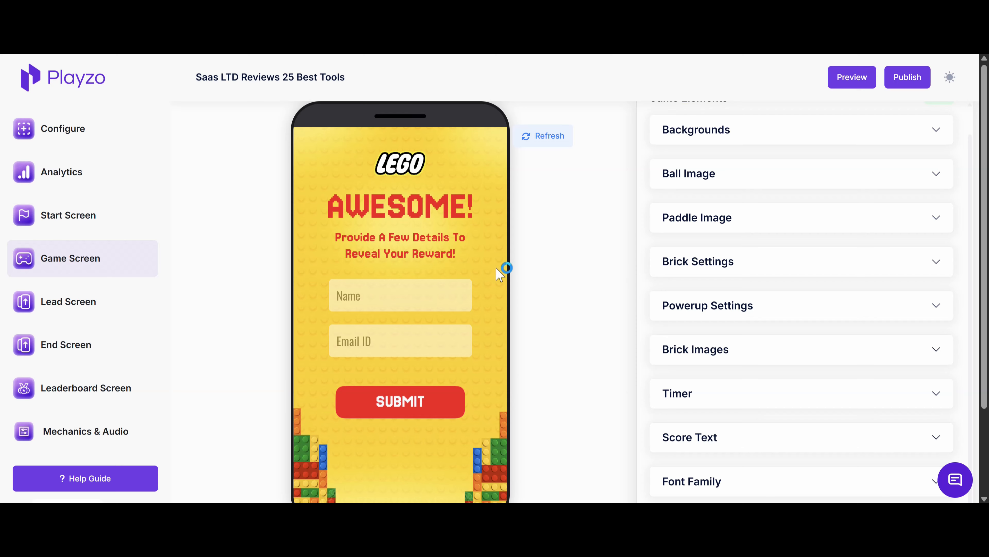
scroll(701, 184, "up", 1)
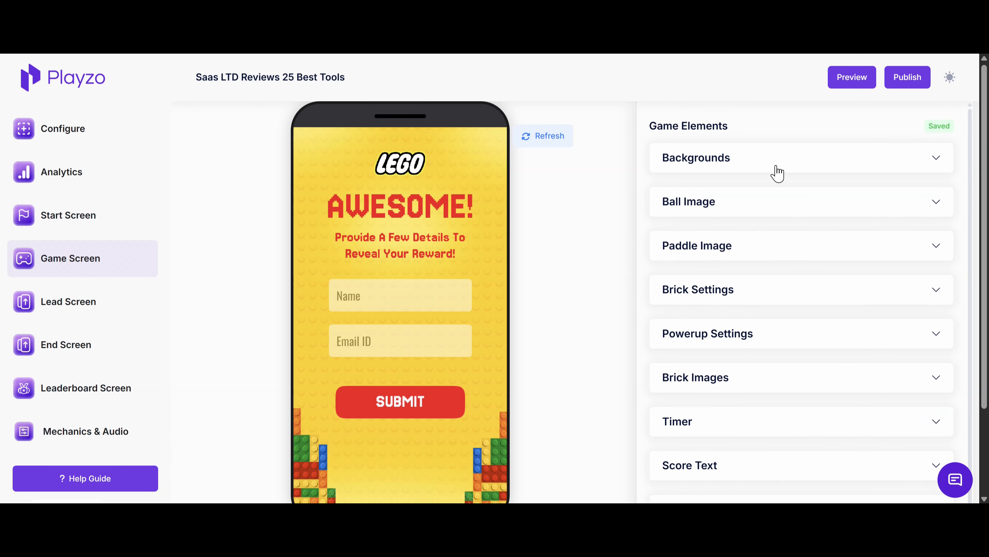
left_click(753, 169)
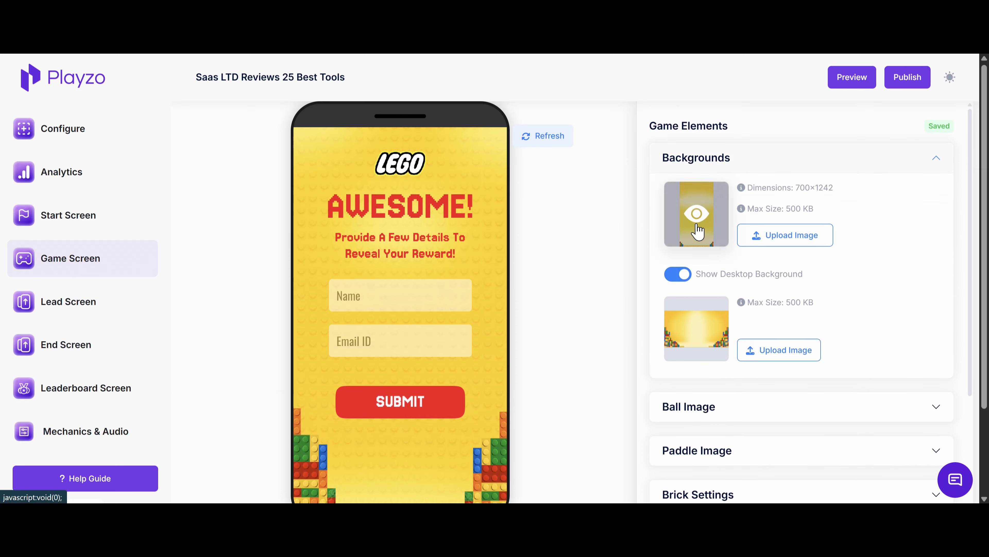
mouse_move(721, 319)
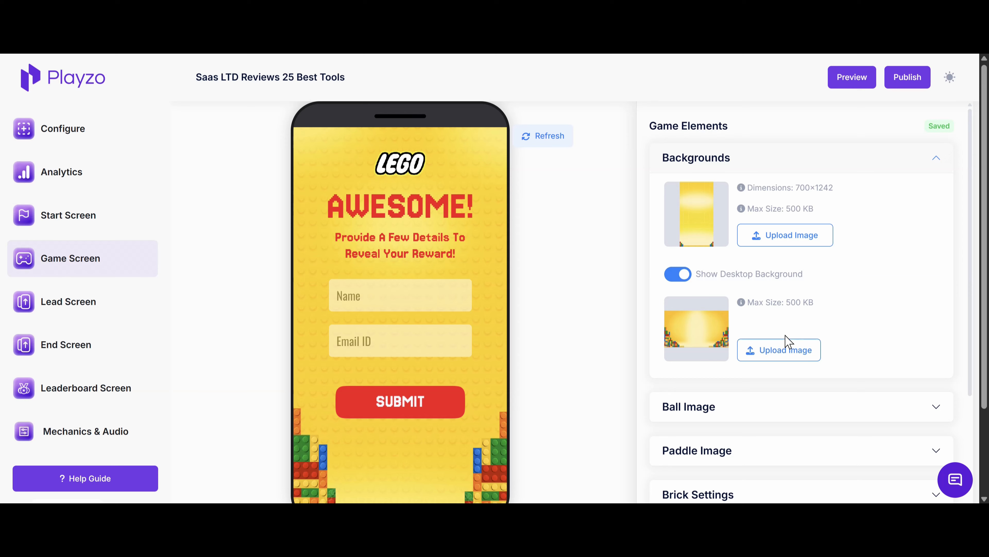
scroll(783, 342, "down", 3)
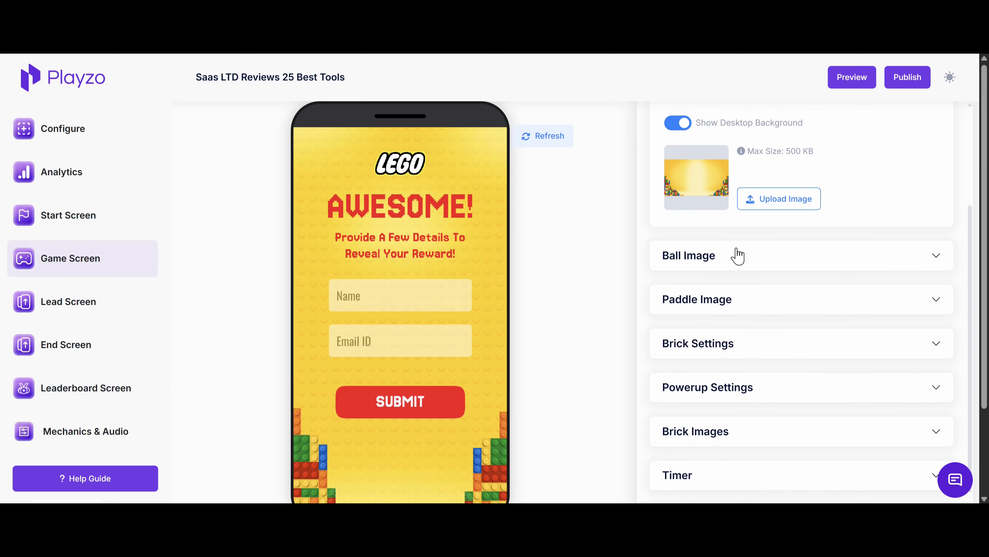
Step: Expand the Ball Image and Paddle Image settings and examine their current images and upload options
left_click(763, 262)
mouse_move(707, 298)
scroll(804, 285, "down", 3)
scroll(716, 322, "up", 3)
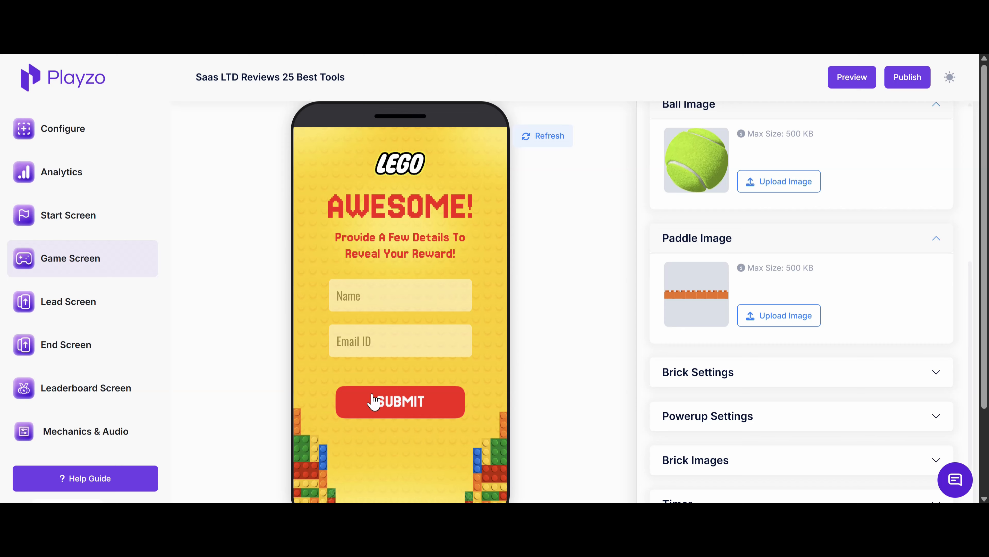
scroll(712, 314, "down", 1)
scroll(713, 320, "down", 2)
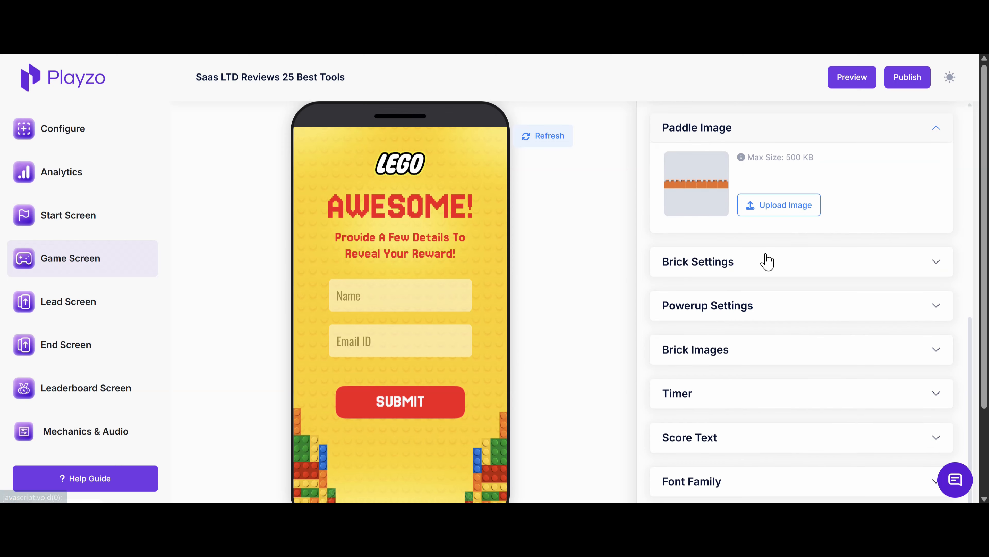
Step: In the Brick Settings, set the rows to 7 and the columns to 5
left_click(742, 270)
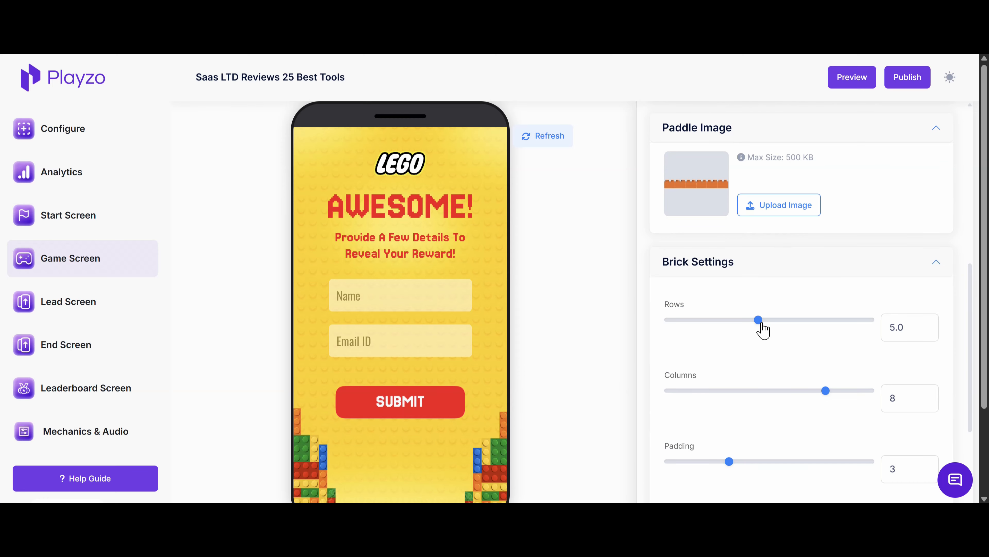
left_click_drag(763, 321, 804, 320)
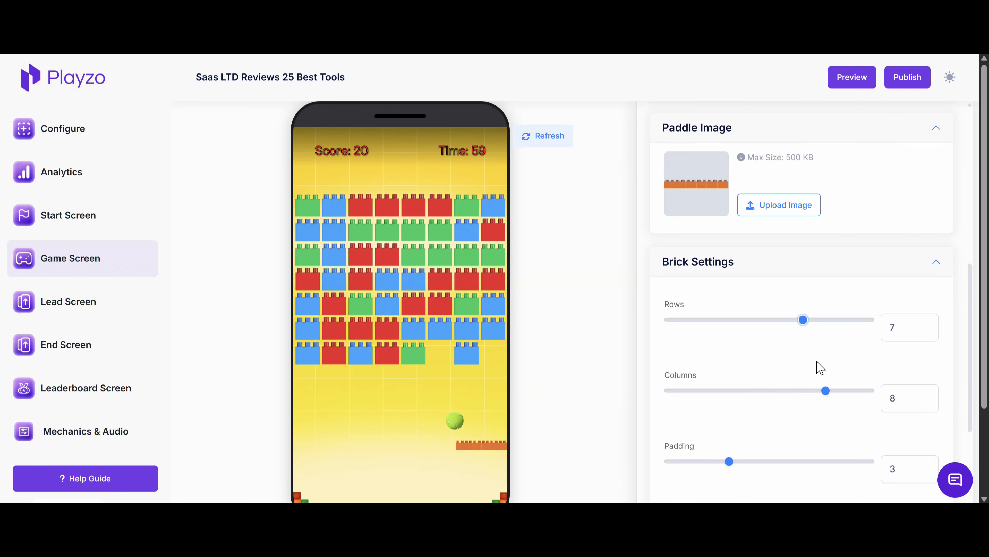
scroll(830, 380, "down", 3)
left_click_drag(831, 245, 760, 247)
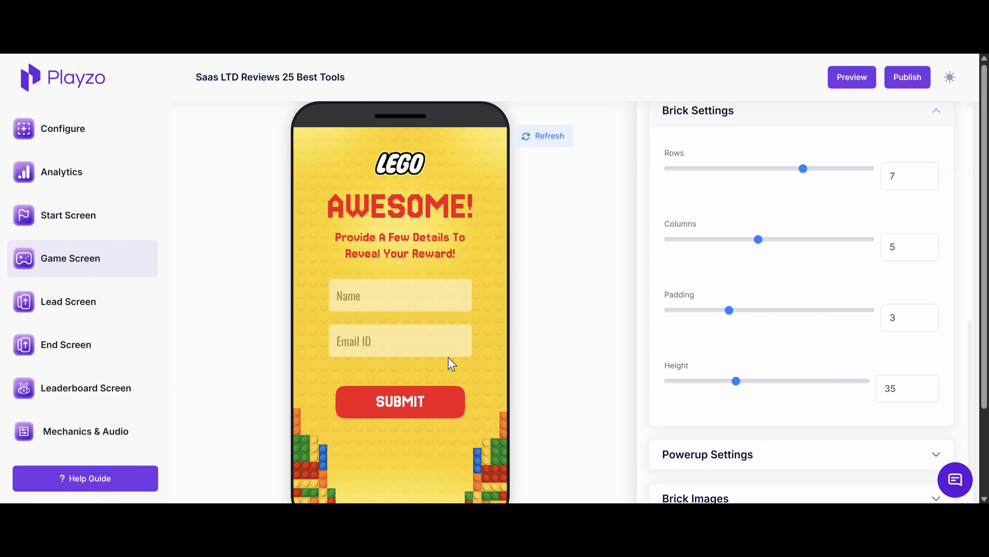
Step: Expand the Powerup Settings and Brick Images and examine the fireball size and the individual brick image items
scroll(631, 371, "down", 3)
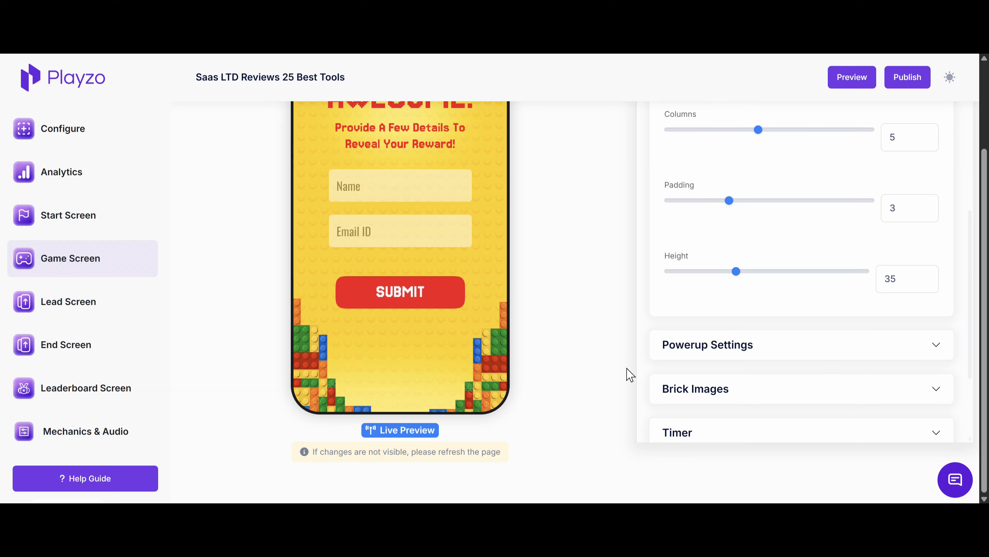
left_click(773, 342)
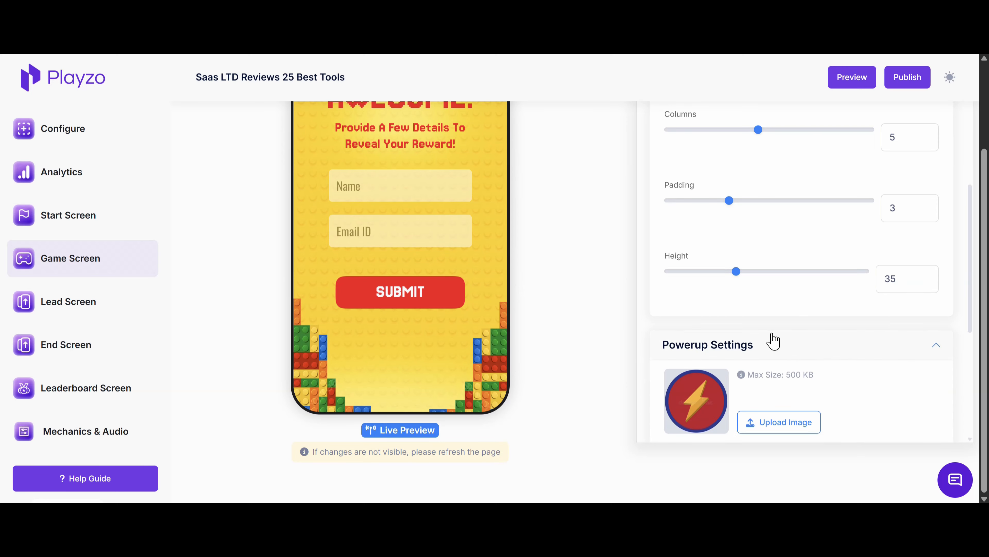
scroll(767, 366, "up", 3)
scroll(767, 366, "down", 8)
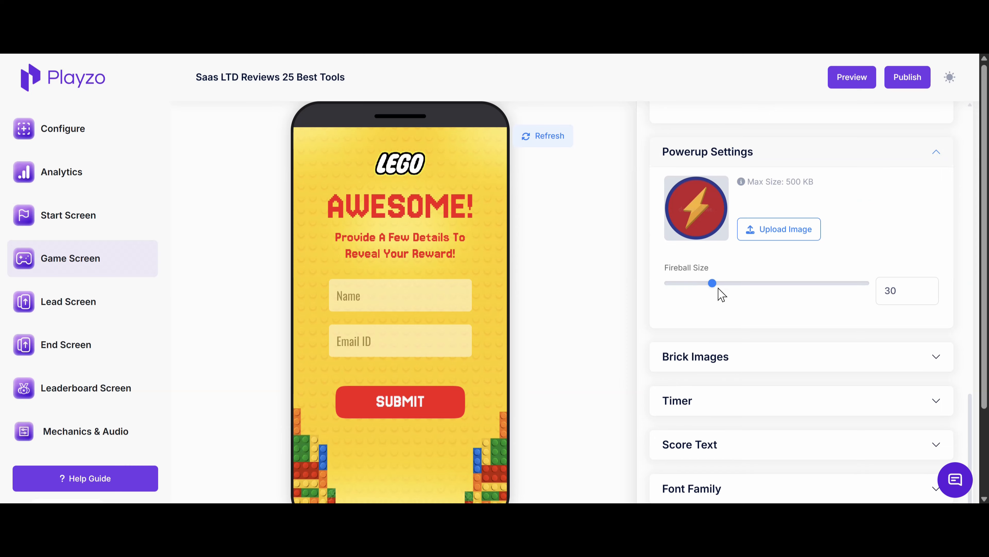
left_click(717, 359)
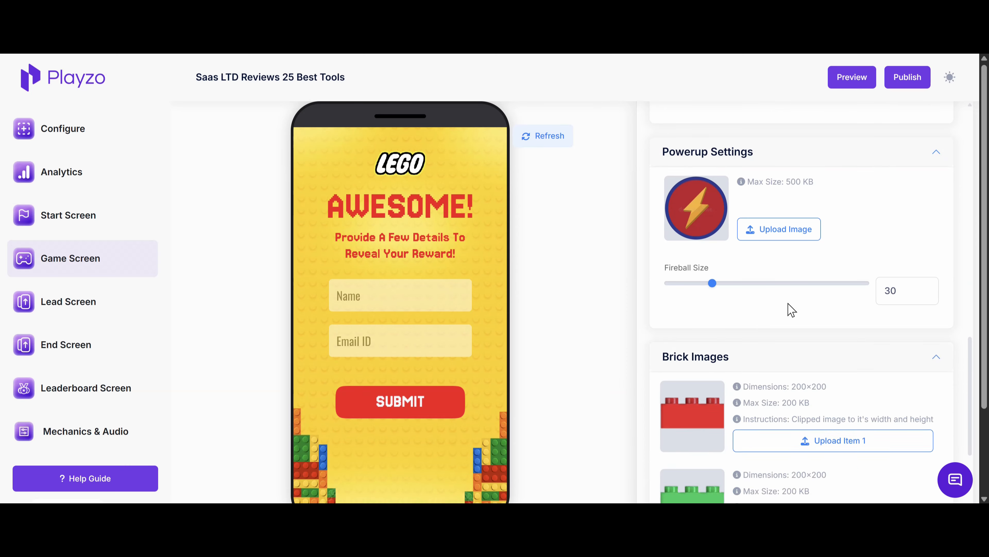
scroll(787, 312, "down", 4)
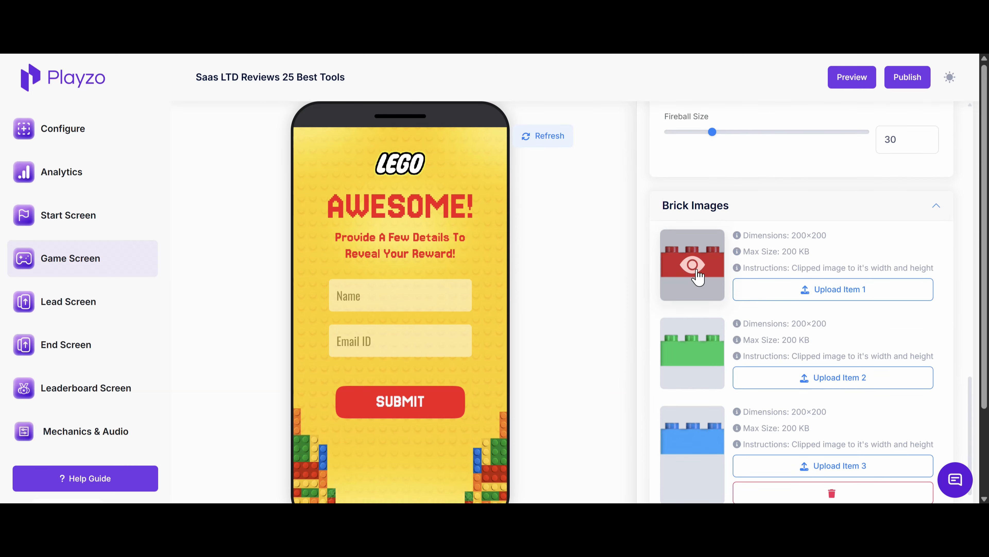
scroll(695, 273, "down", 4)
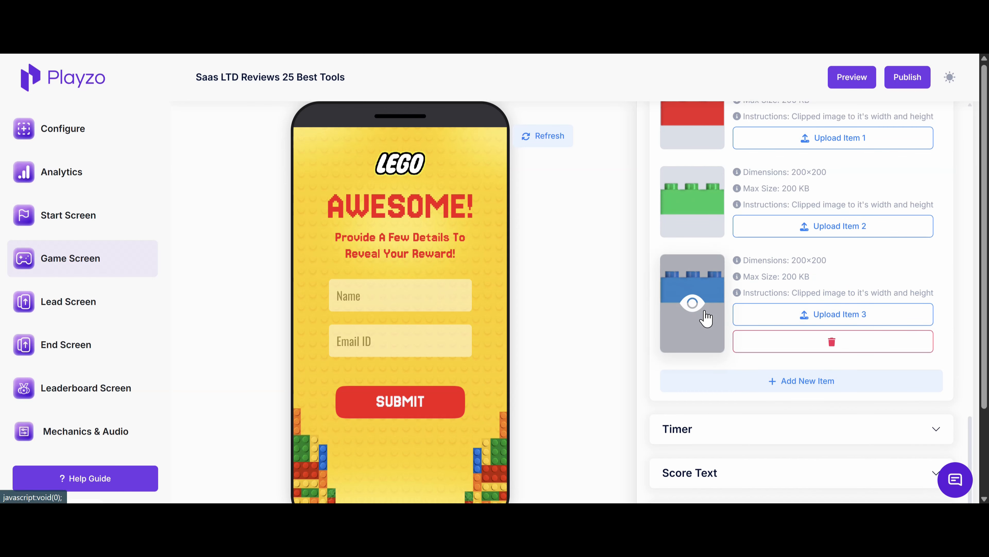
Step: Add a fourth item to the Brick Images and delete it again
left_click(841, 378)
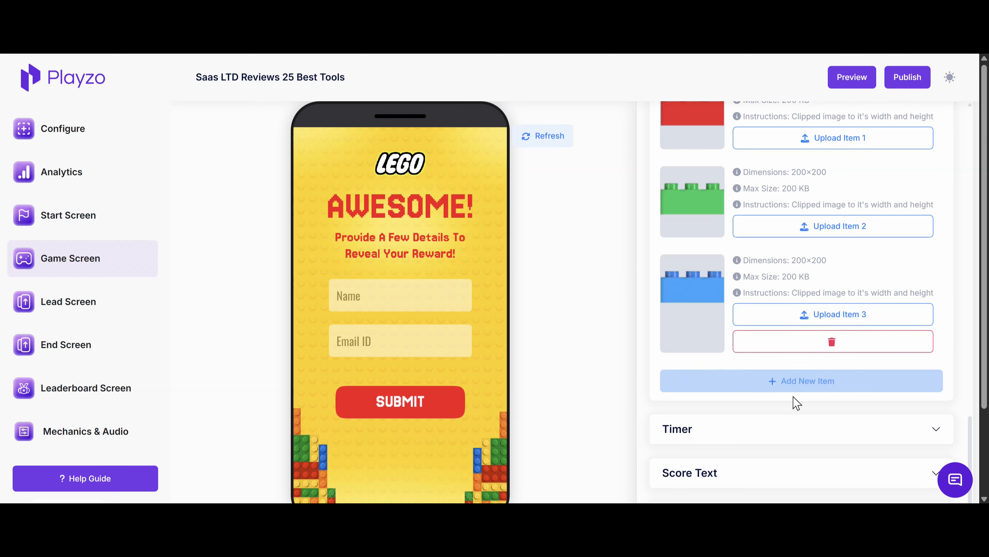
left_click(797, 384)
left_click(799, 382)
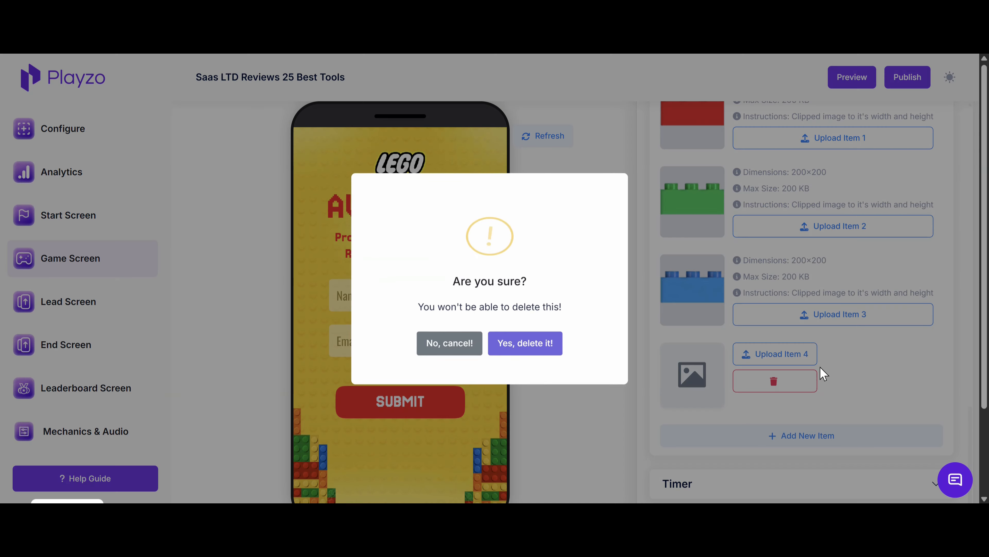
left_click(522, 341)
Step: Expand the Timer and Score Text settings and examine their visibility, text, position, font size and font color options
left_click(740, 345)
scroll(742, 347, "down", 4)
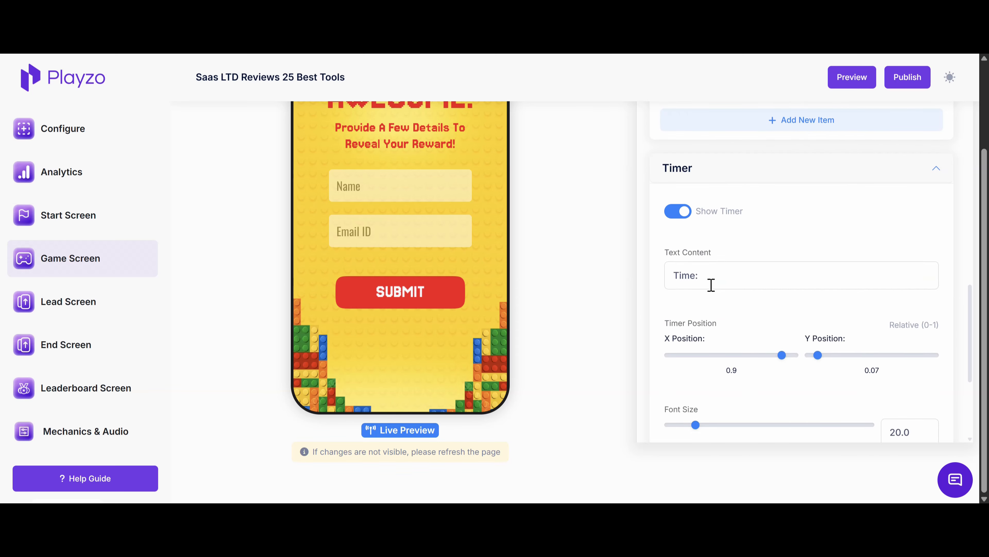
scroll(793, 362, "down", 4)
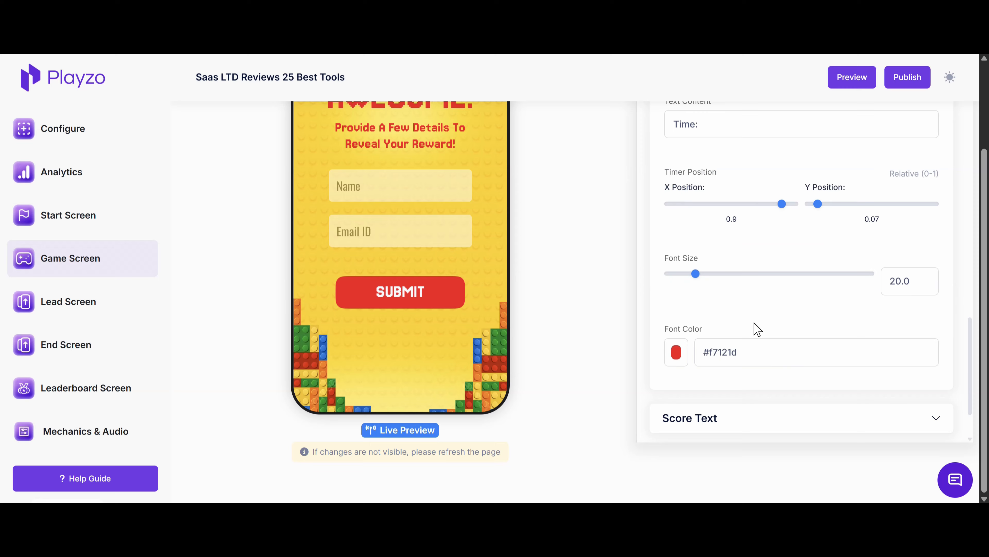
scroll(756, 329, "up", 4)
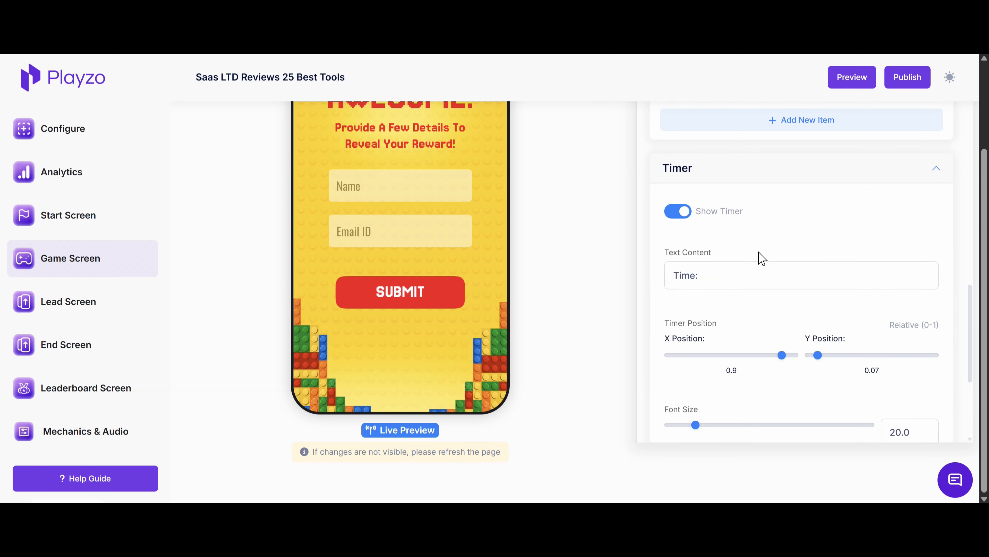
scroll(761, 258, "down", 4)
scroll(752, 275, "up", 4)
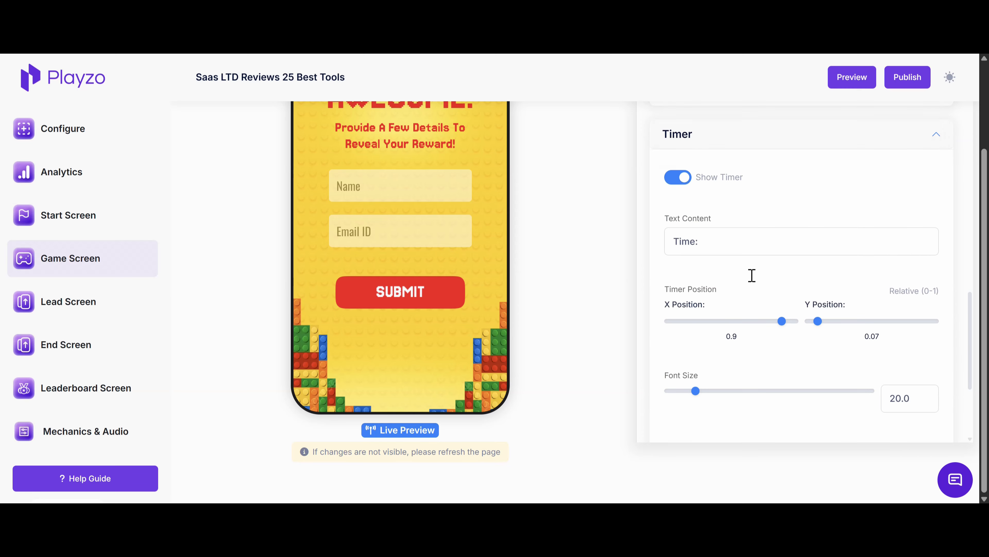
scroll(743, 265, "up", 4)
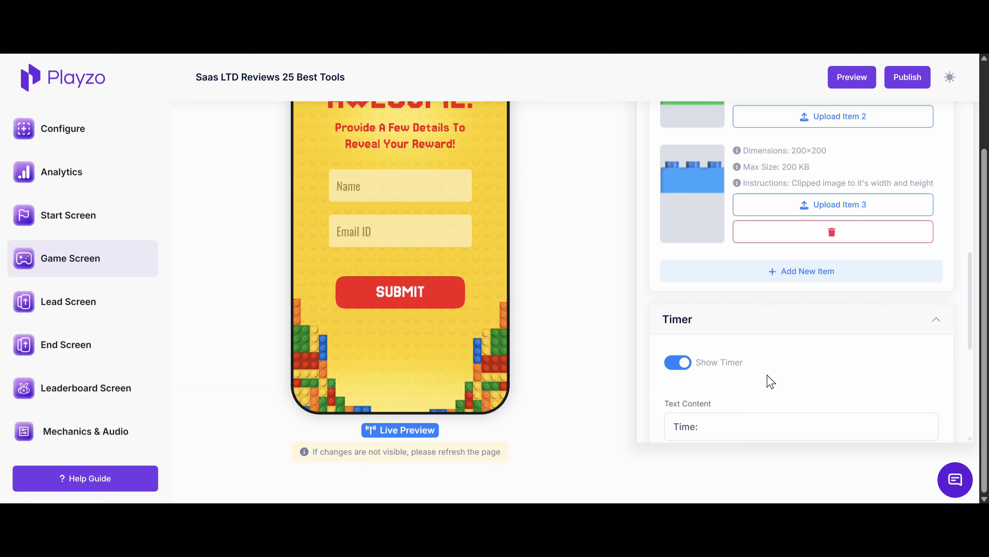
scroll(774, 366, "down", 12)
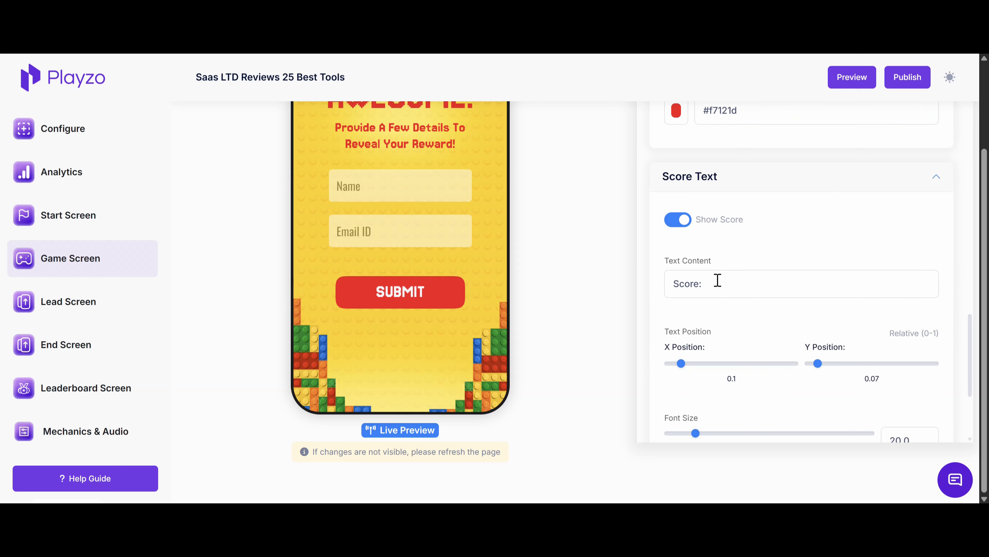
scroll(730, 300, "down", 5)
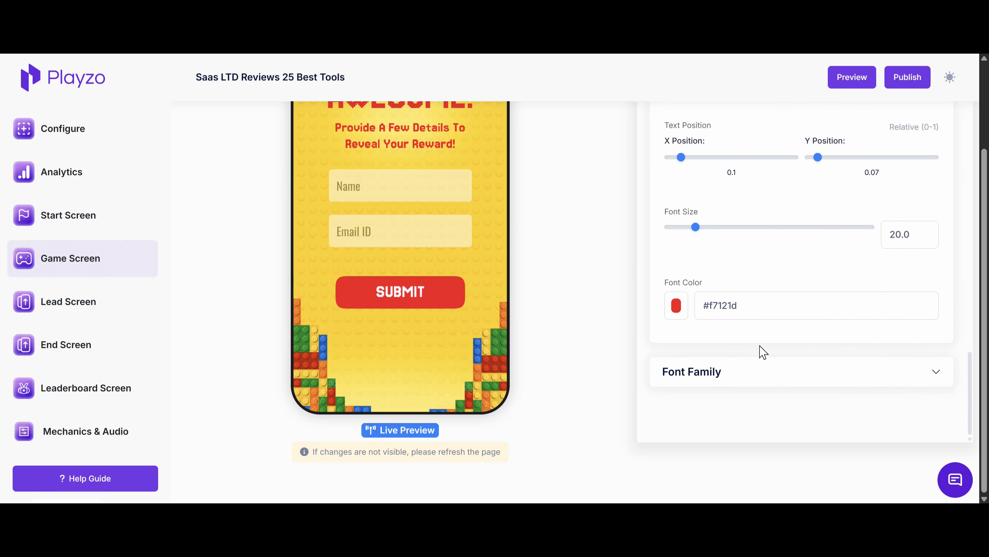
Step: Set the Game Screen's font family to Modak and acknowledge the font update
left_click(746, 373)
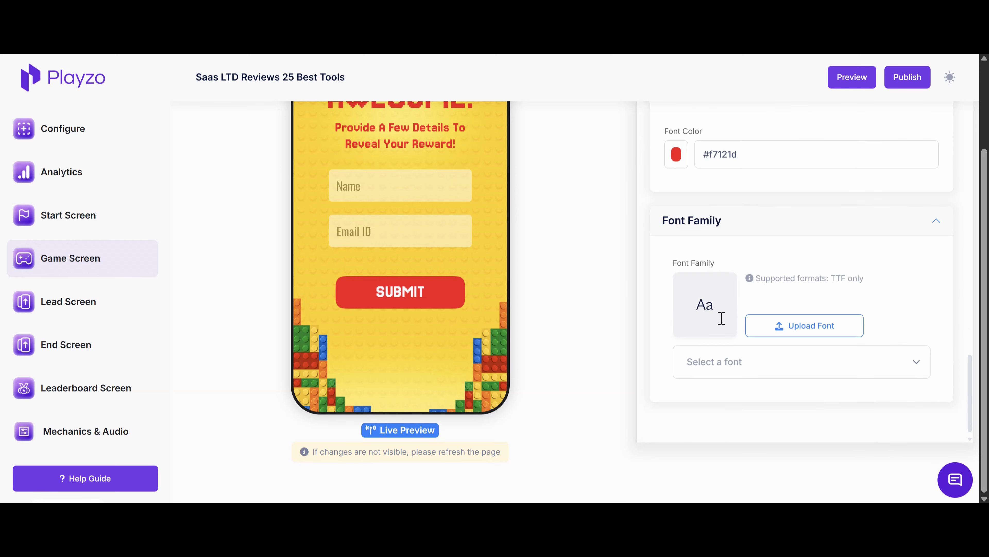
left_click(744, 361)
scroll(760, 284, "down", 10)
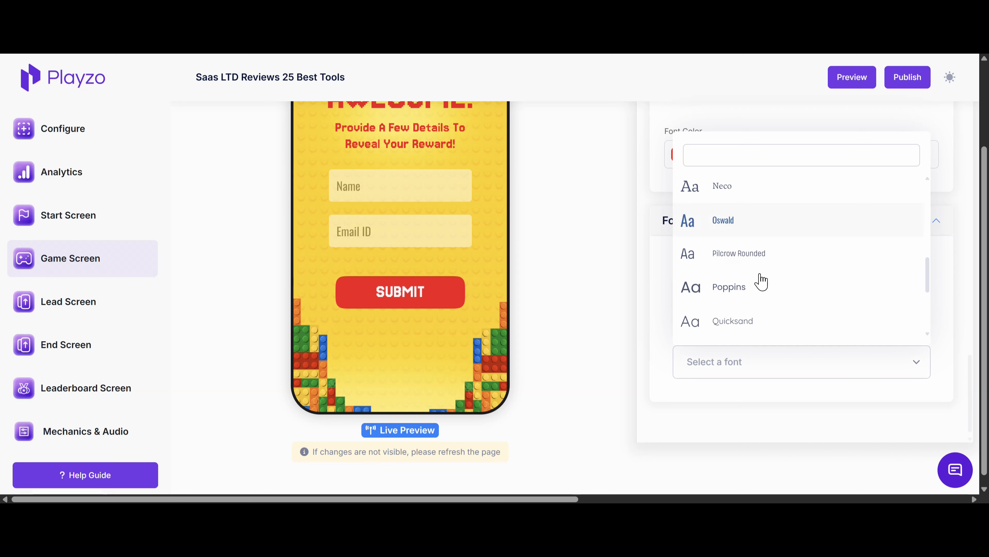
scroll(751, 265, "up", 8)
left_click(725, 285)
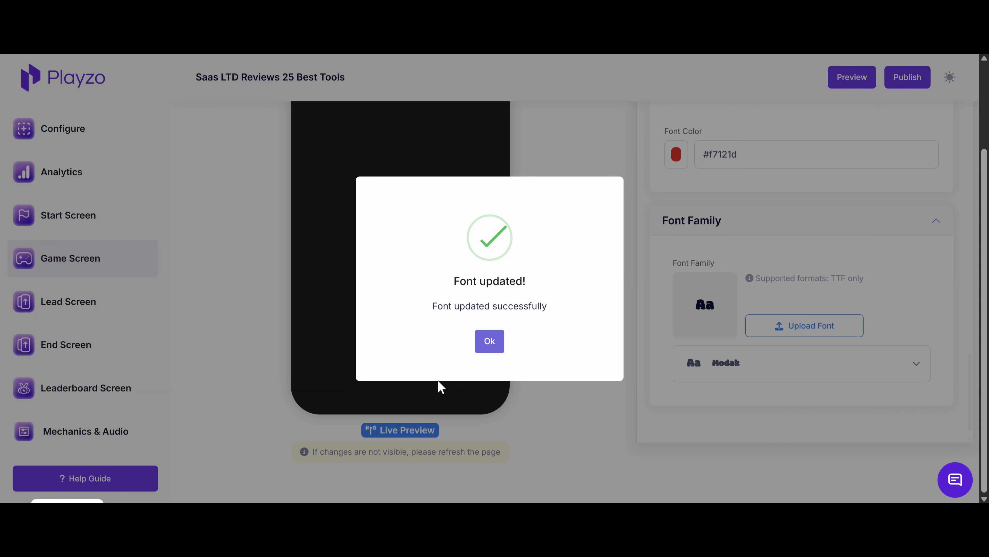
left_click(494, 342)
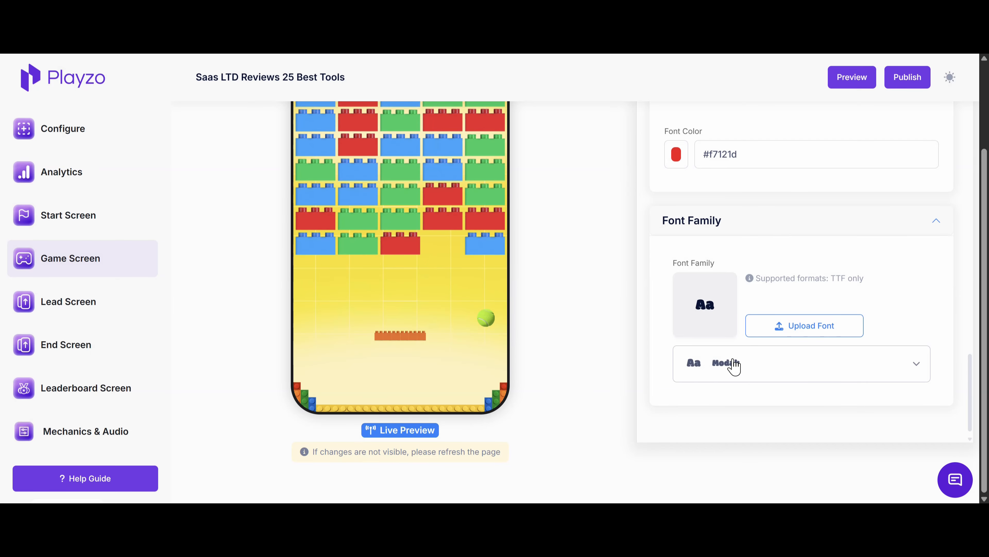
Step: Open the Lead Screen editor and expand the Background Image and Form Fields settings
scroll(451, 332, "up", 2)
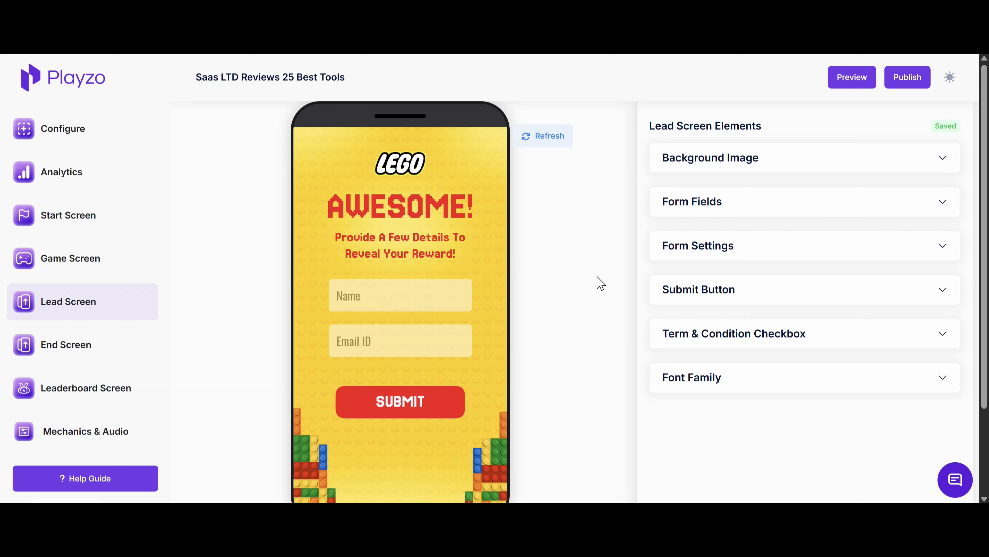
left_click(855, 164)
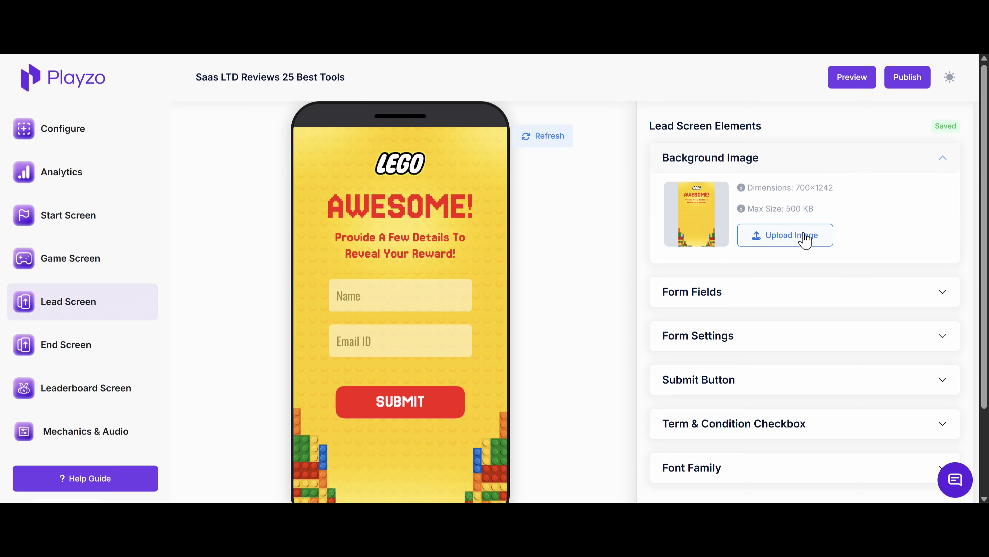
left_click(750, 296)
scroll(786, 276, "down", 7)
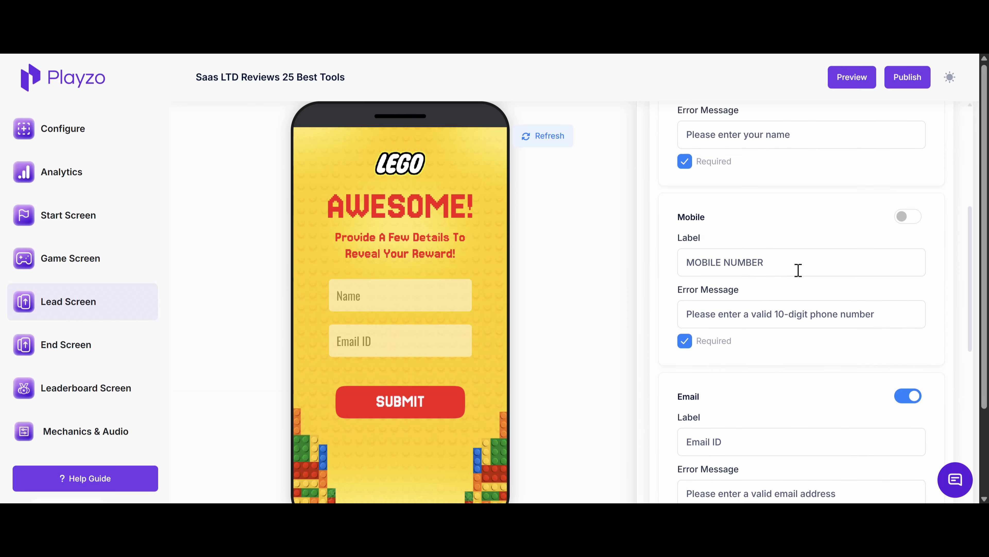
Step: Enable the Mobile field in the lead form
scroll(777, 266, "up", 3)
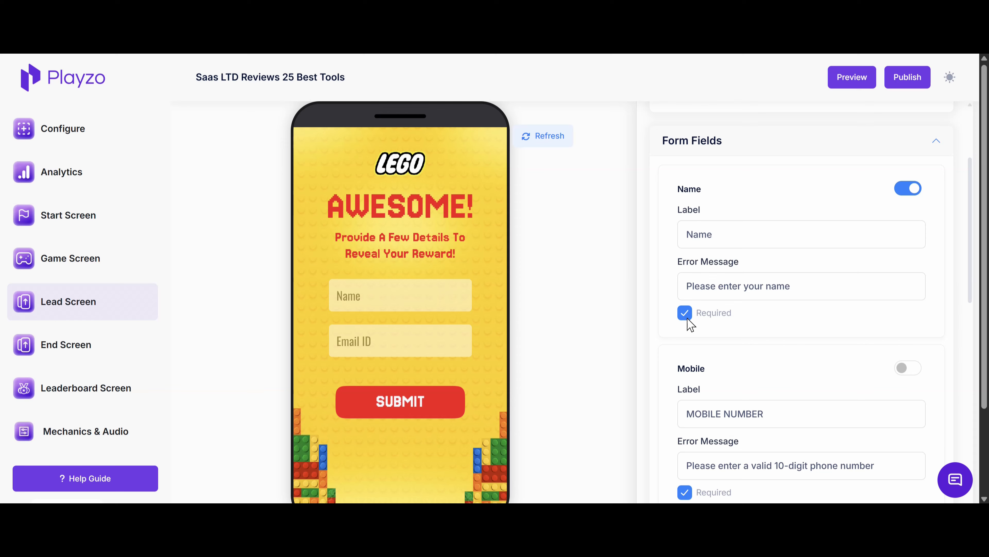
scroll(779, 323, "down", 4)
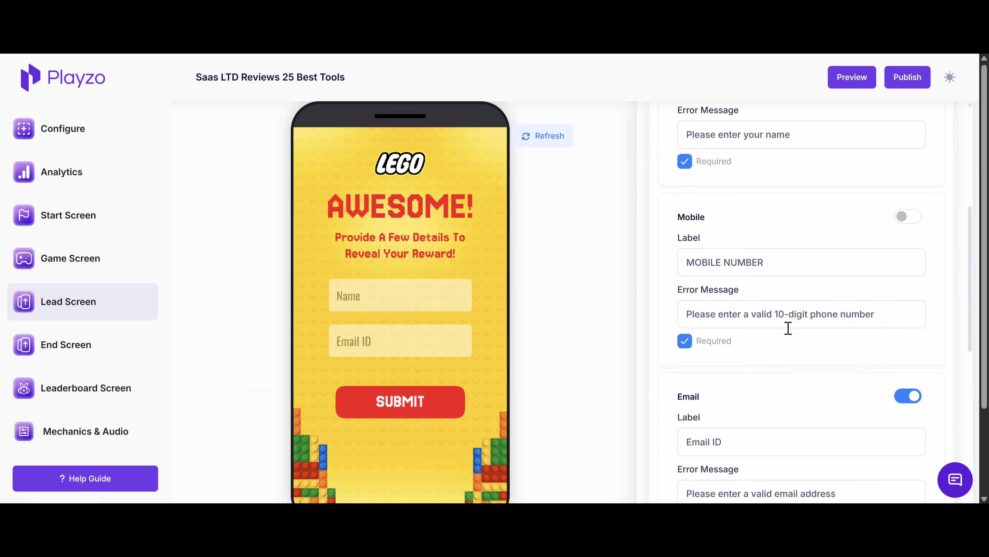
left_click(908, 217)
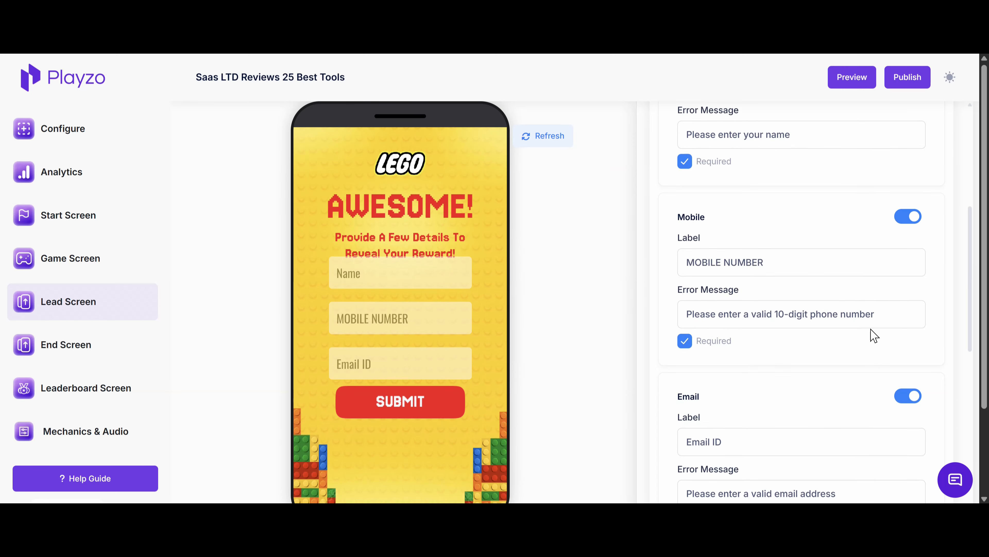
Step: Expand the lead form's Form Settings, set the field width to 265 px and adjust the vertical position to 0.57
scroll(806, 345, "down", 10)
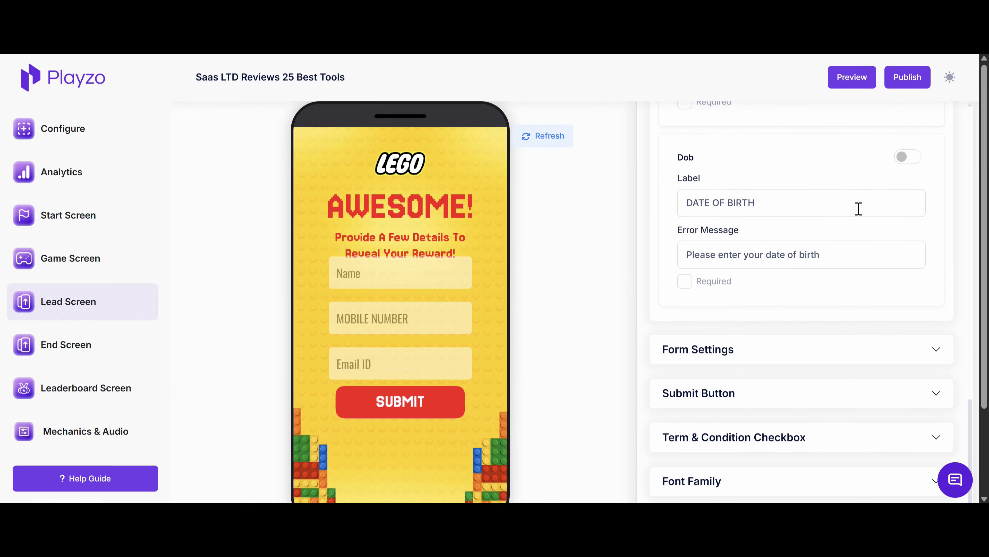
scroll(814, 216, "up", 1)
scroll(783, 246, "down", 1)
left_click(762, 348)
scroll(740, 312, "down", 3)
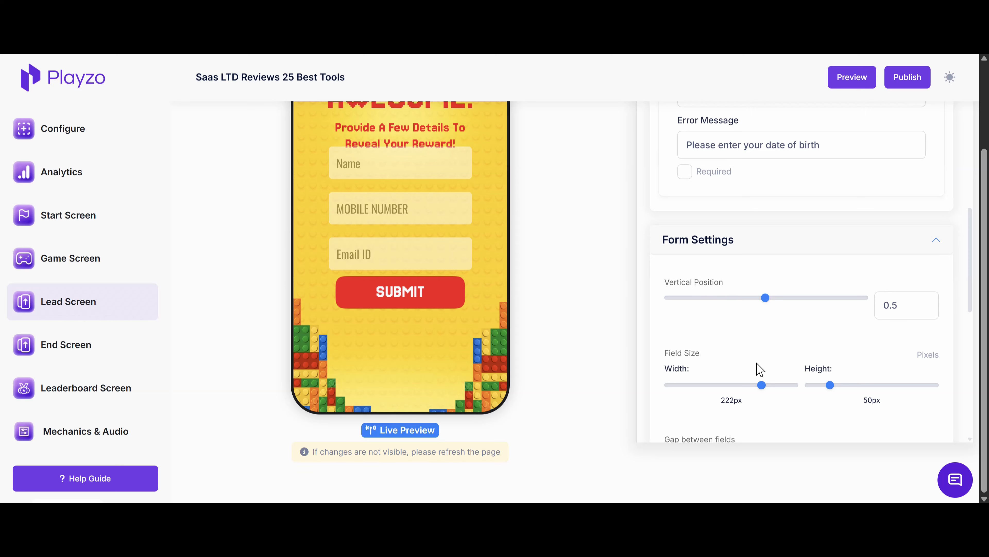
left_click_drag(762, 385, 780, 385)
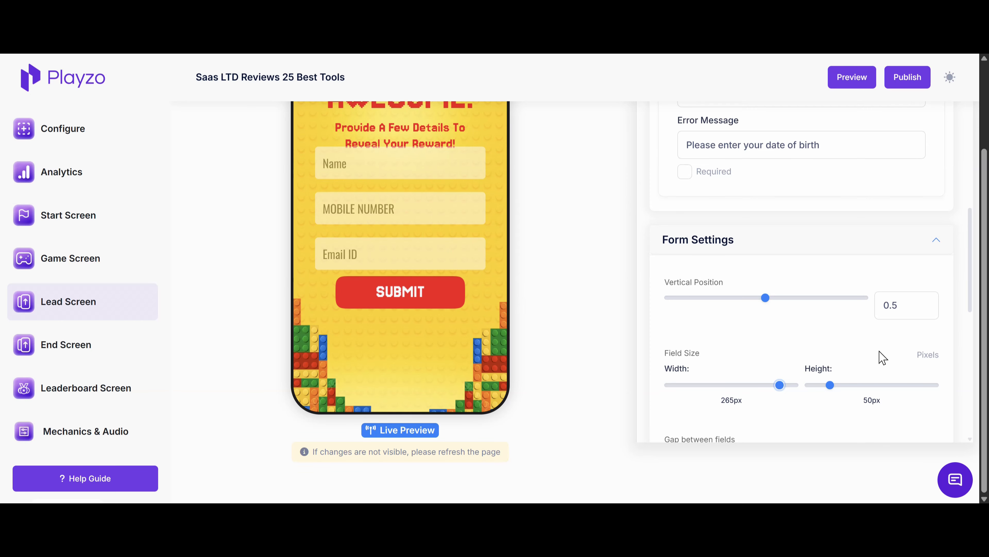
left_click_drag(765, 298, 800, 300)
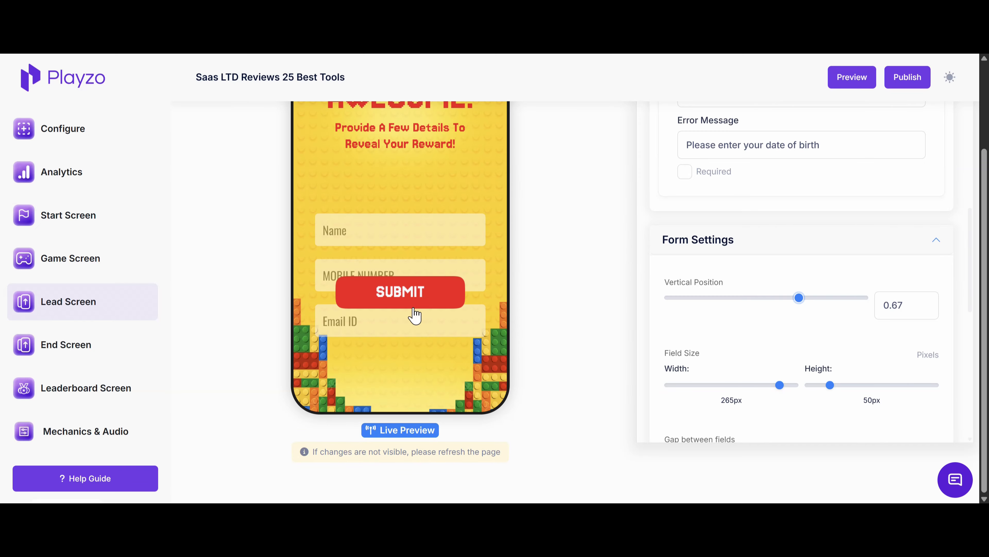
left_click_drag(802, 300, 775, 308)
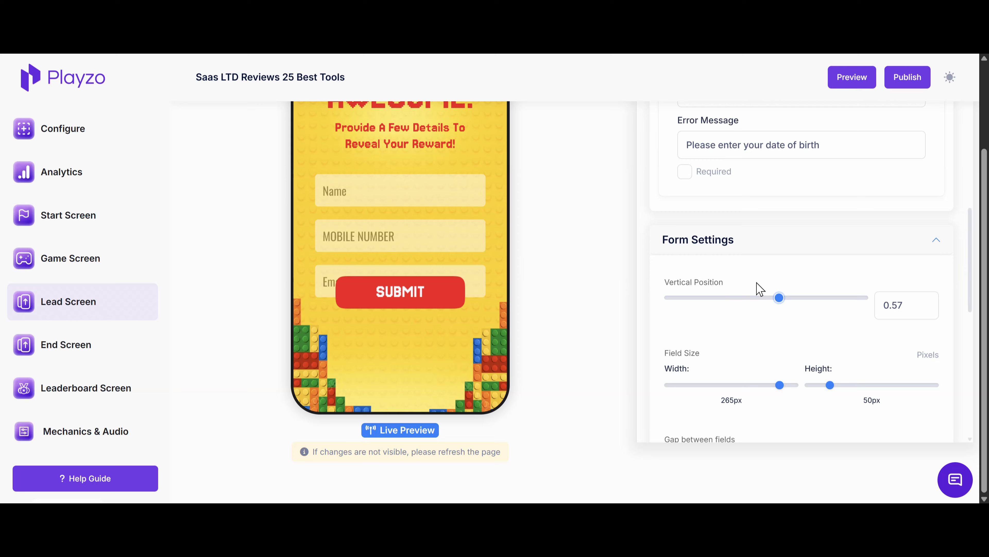
Step: Set the lead form's Field Background Opacity to 0.09
scroll(851, 345, "down", 4)
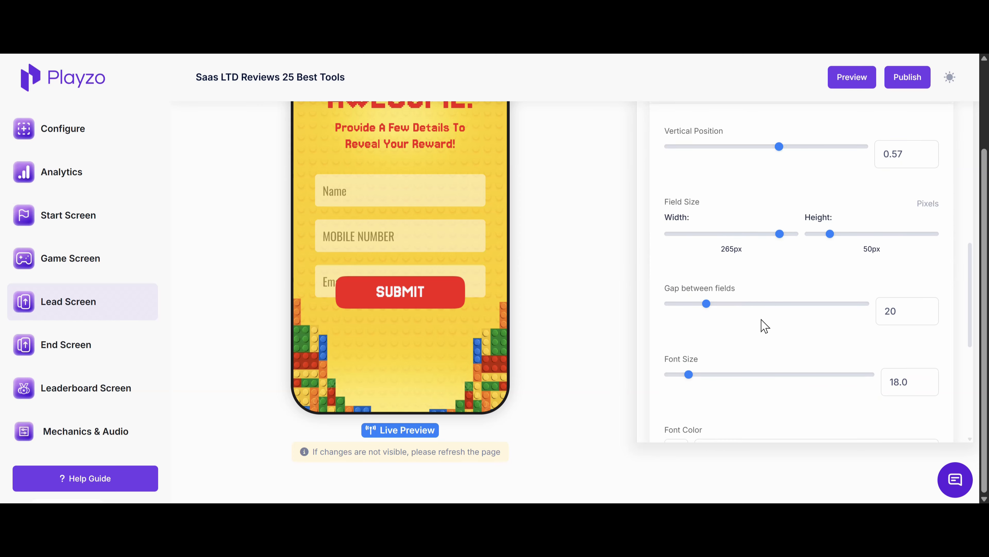
scroll(760, 314, "down", 4)
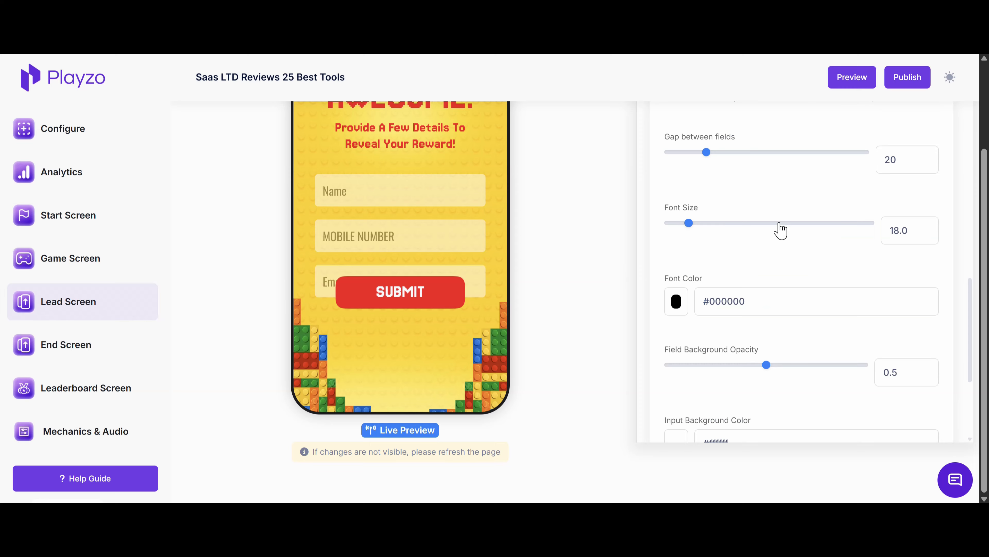
scroll(752, 292, "down", 4)
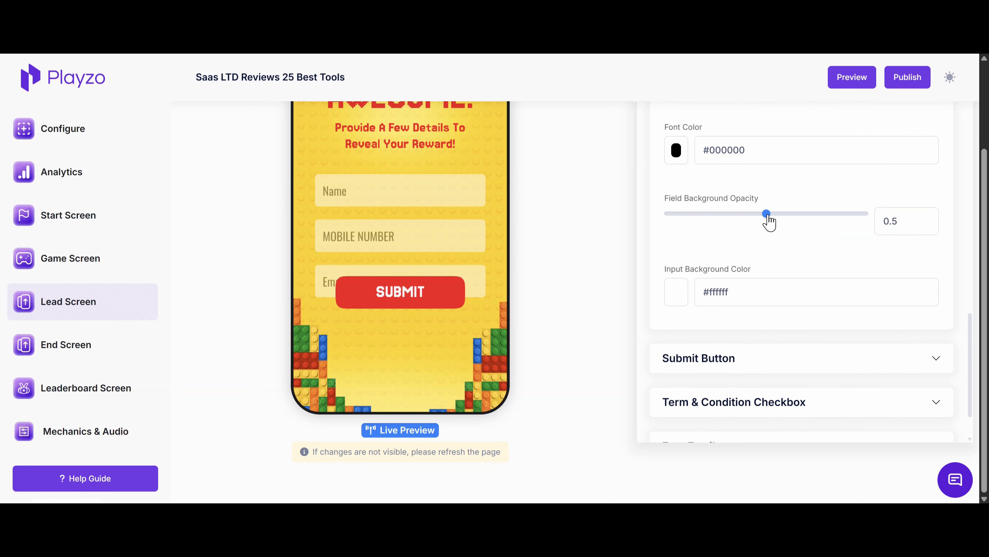
left_click_drag(767, 215, 687, 218)
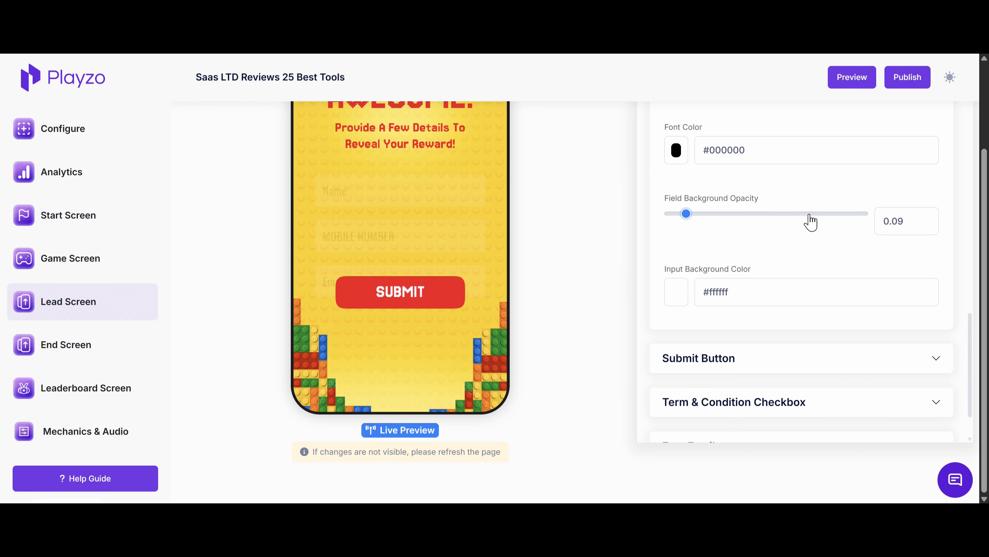
Step: Expand the Submit Button settings and examine the image upload, button size and button position options
scroll(766, 320, "down", 2)
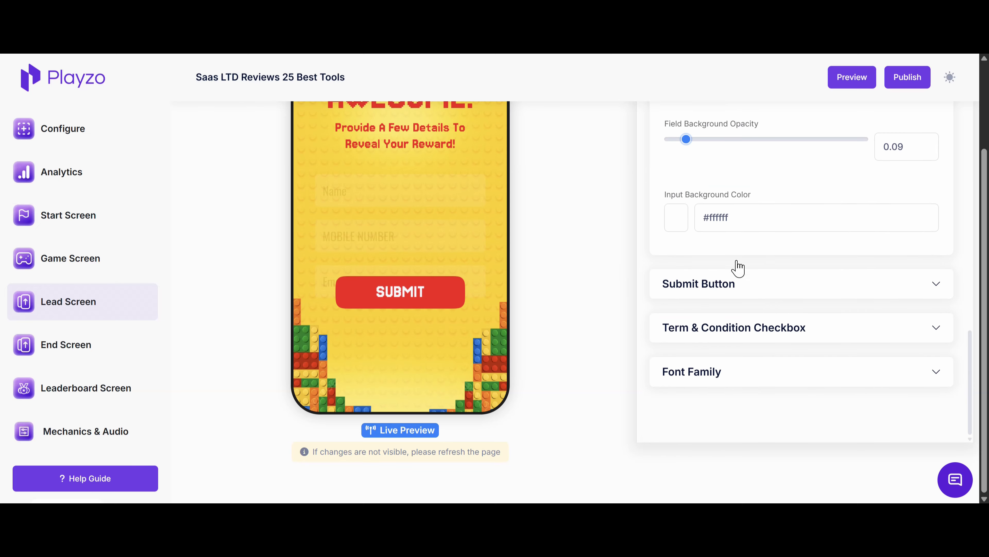
left_click(740, 284)
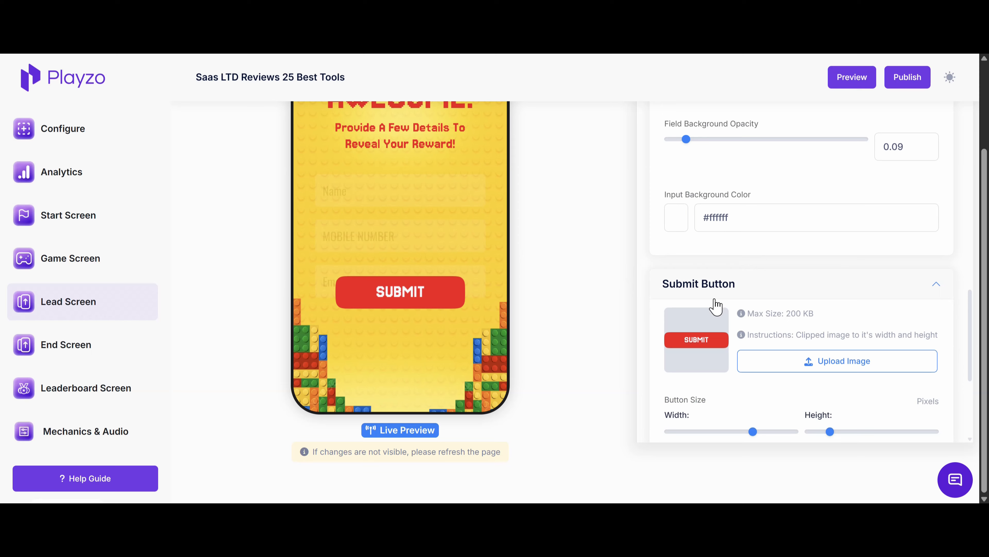
scroll(732, 307, "down", 4)
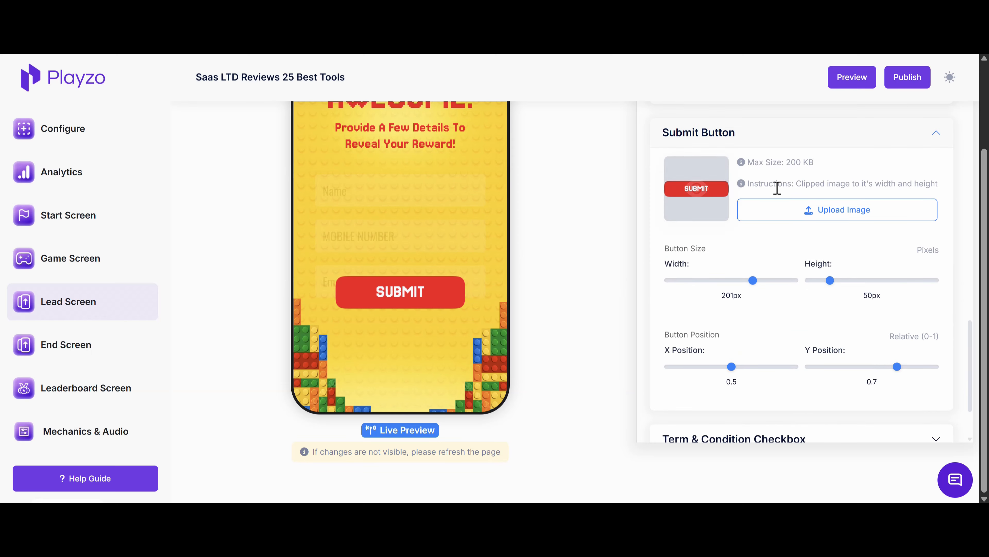
mouse_move(700, 209)
scroll(746, 354, "down", 3)
Step: Expand the Term & Condition Checkbox settings and examine the visibility, text, URL, checkbox size and font options
left_click(791, 331)
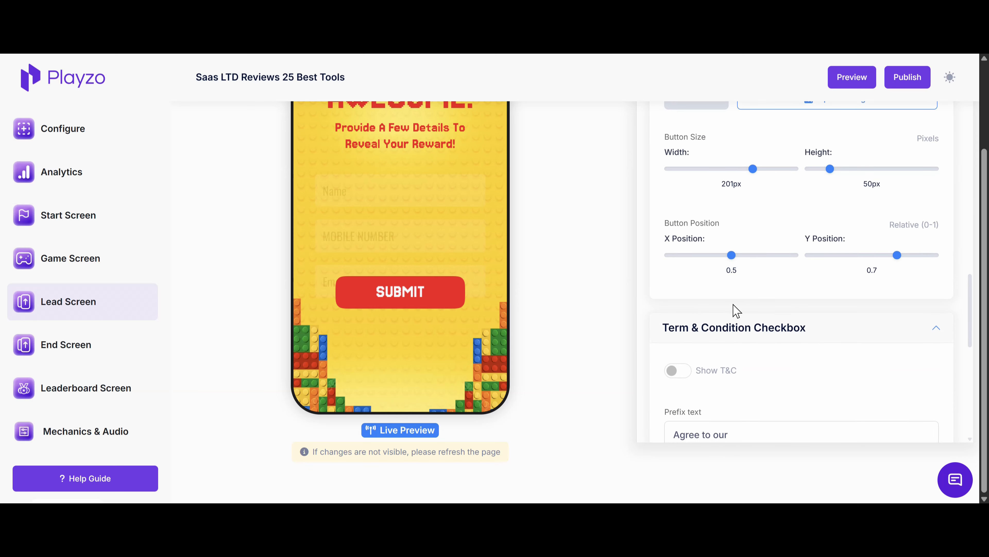
scroll(731, 312, "down", 4)
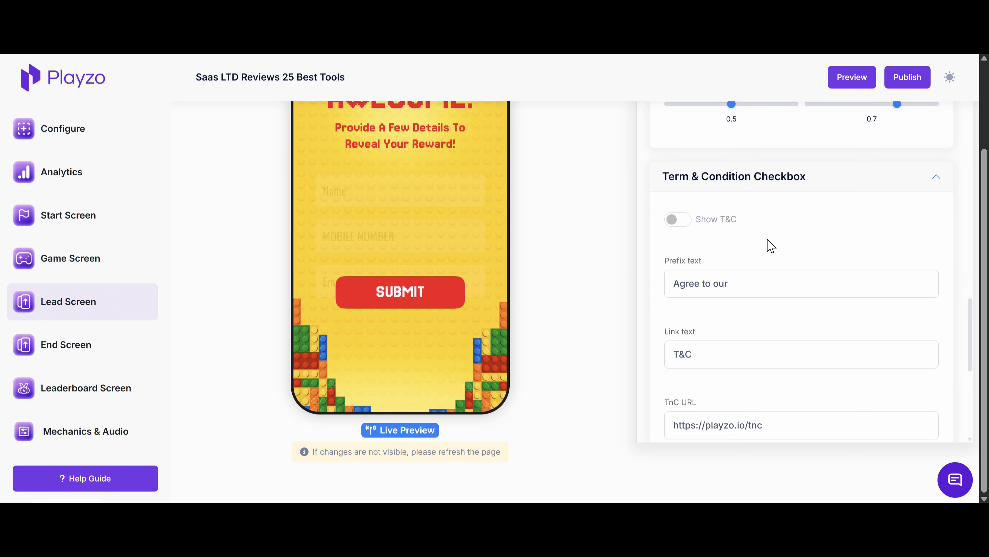
scroll(753, 258, "down", 3)
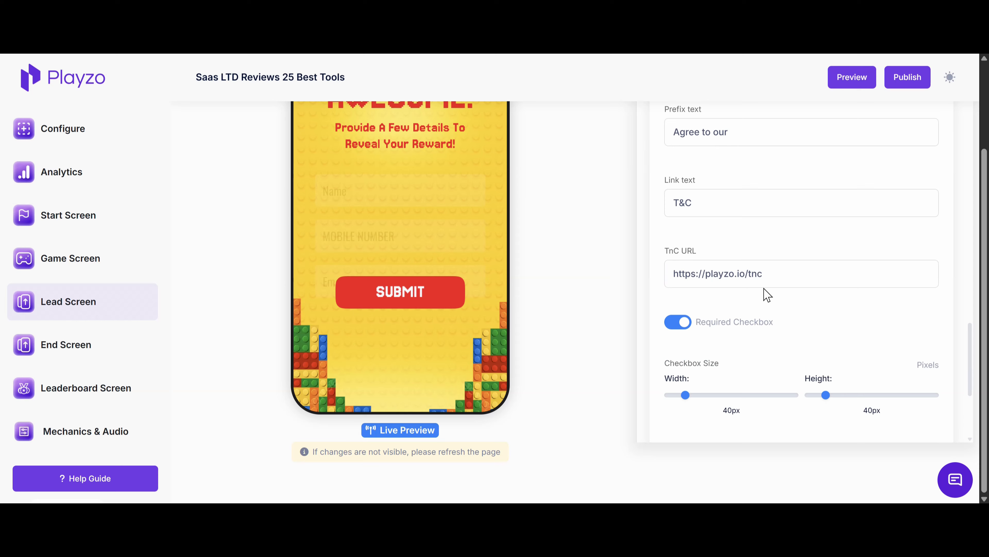
scroll(775, 301, "down", 5)
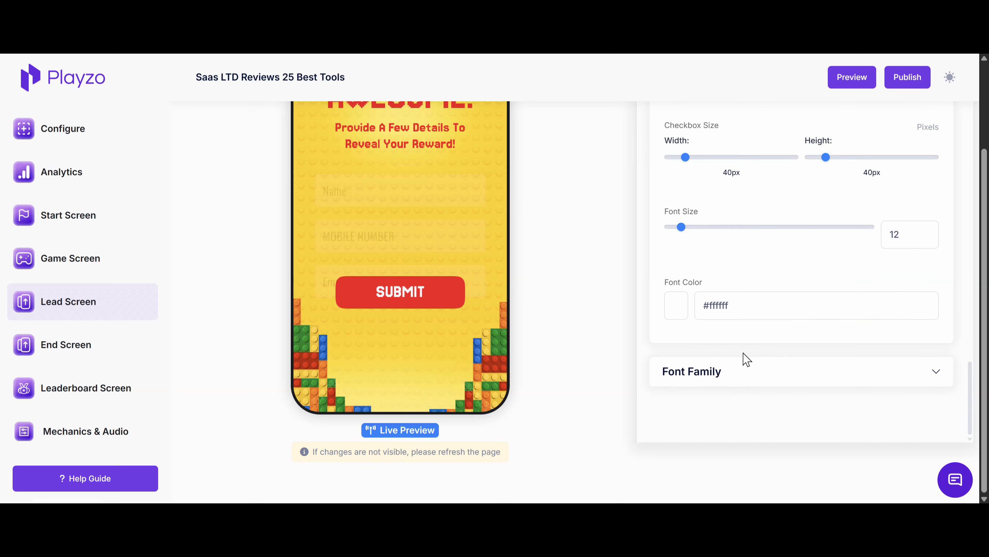
Step: Expand the Lead Screen's Font Family settings and browse the available fonts
left_click(754, 373)
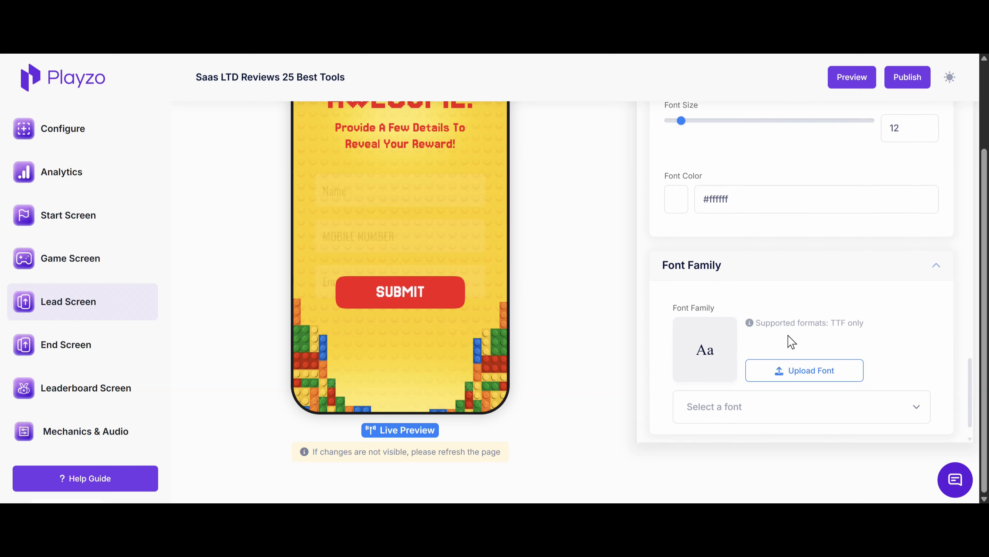
scroll(756, 374, "down", 1)
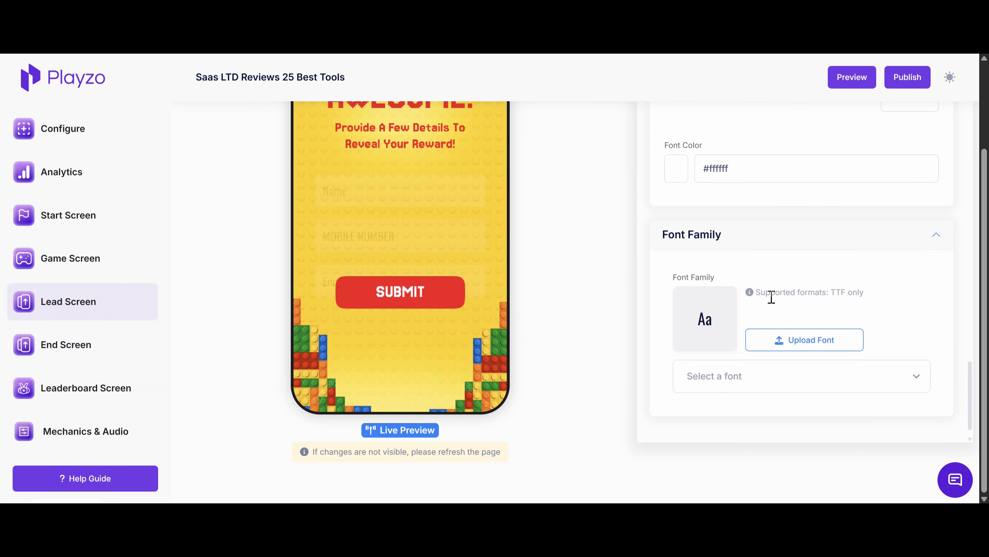
left_click(750, 384)
scroll(771, 331, "down", 3)
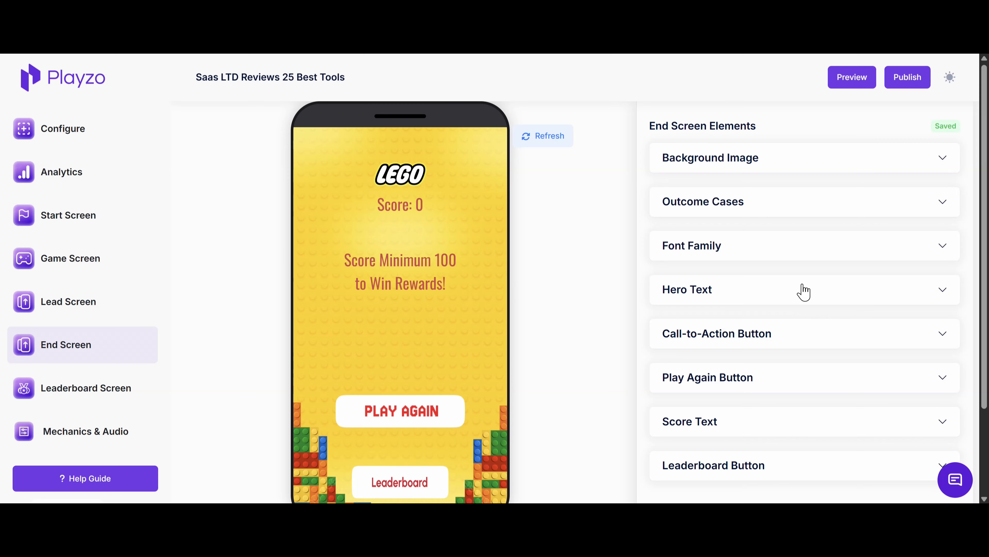
Step: Expand the End Screen's Background Image and Outcome Cases settings and examine the win and lose cases
left_click(805, 161)
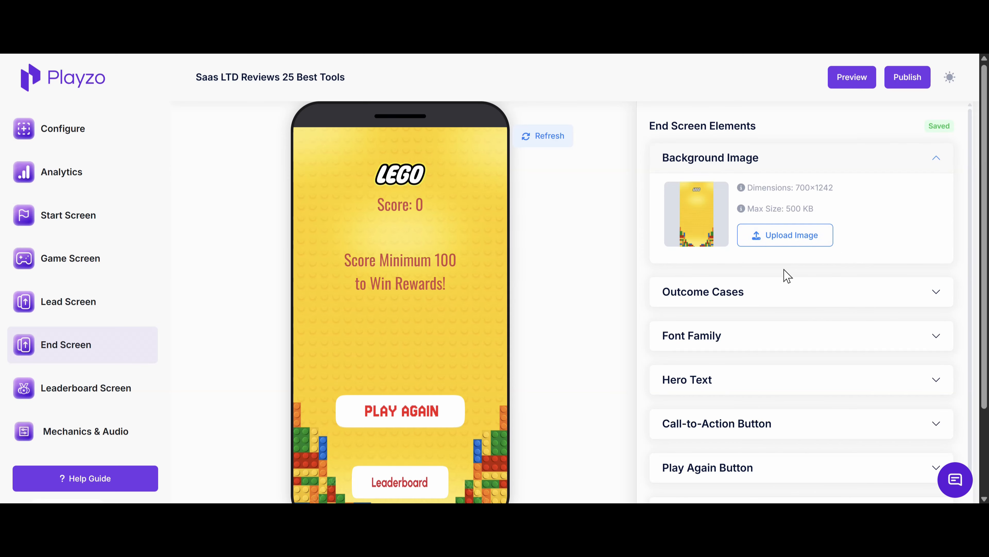
left_click(760, 299)
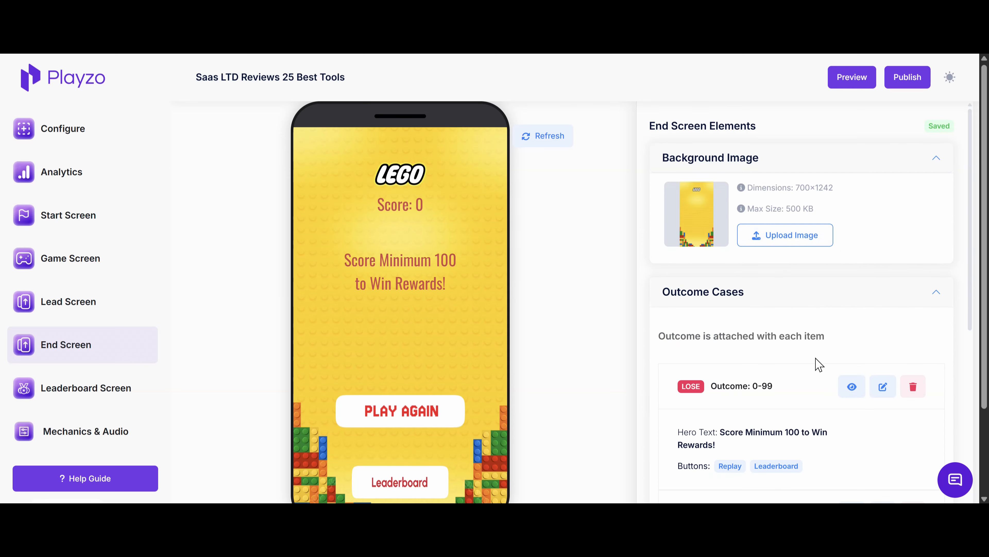
scroll(819, 364, "down", 4)
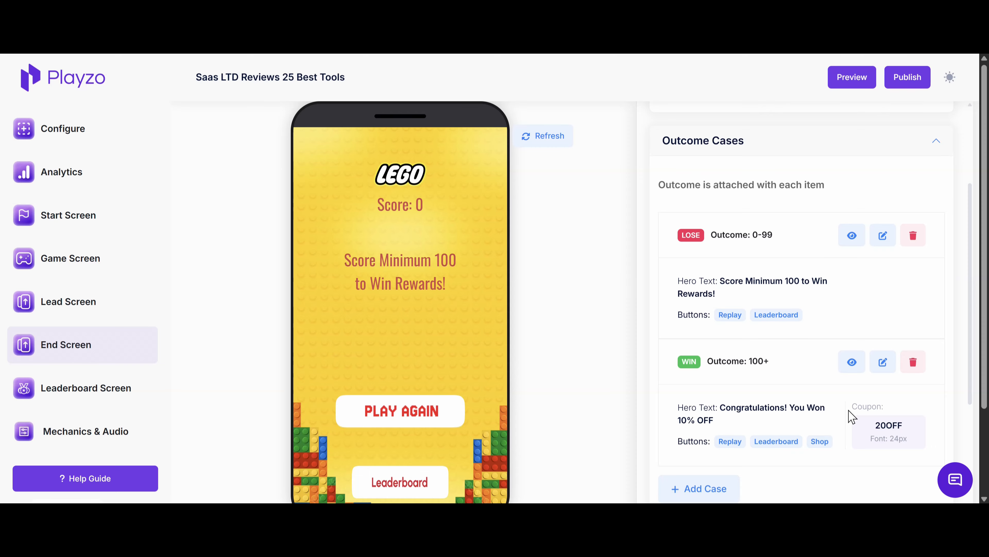
Step: Open the 100+ win case, check its view types, and try changing the hero text's second line to "You Won 30% OFF"
left_click(882, 361)
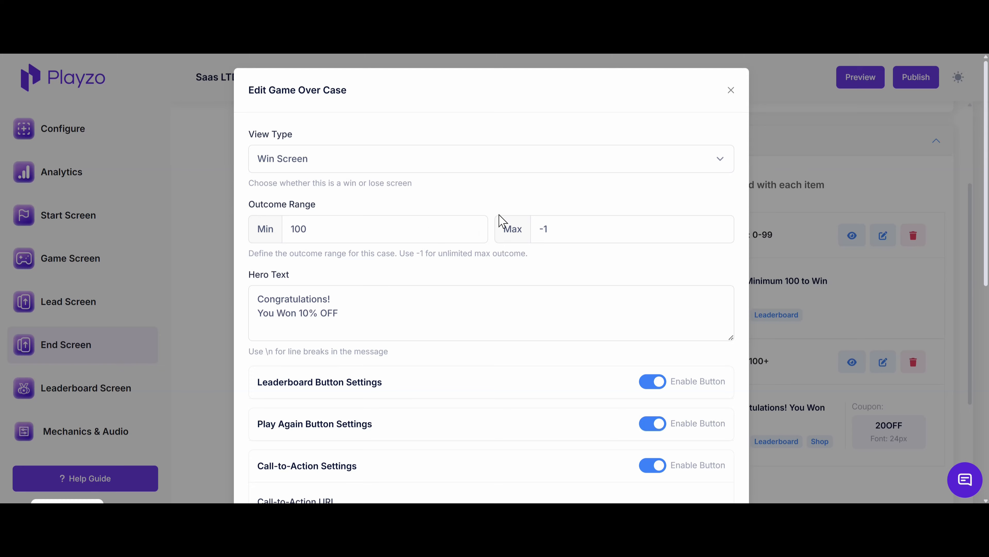
left_click(342, 162)
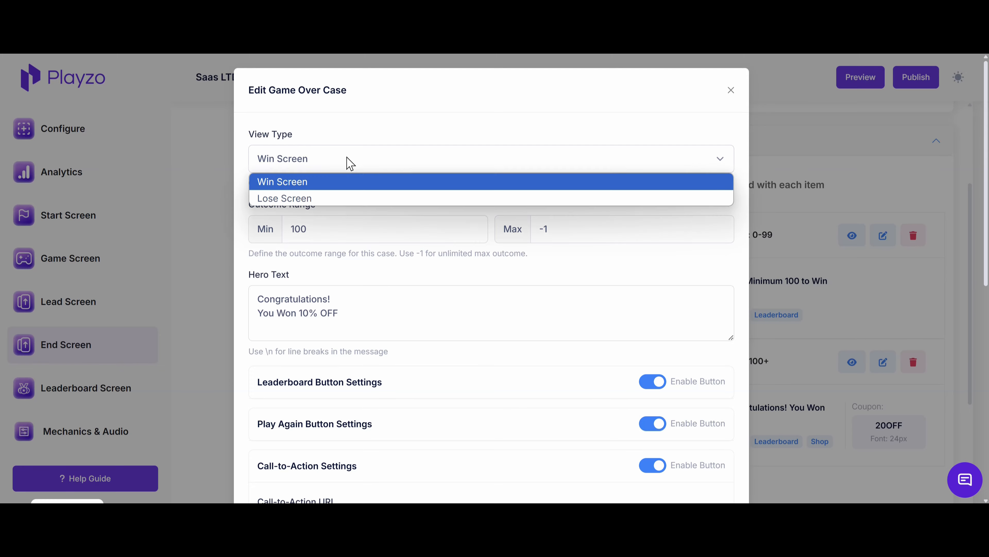
left_click(406, 138)
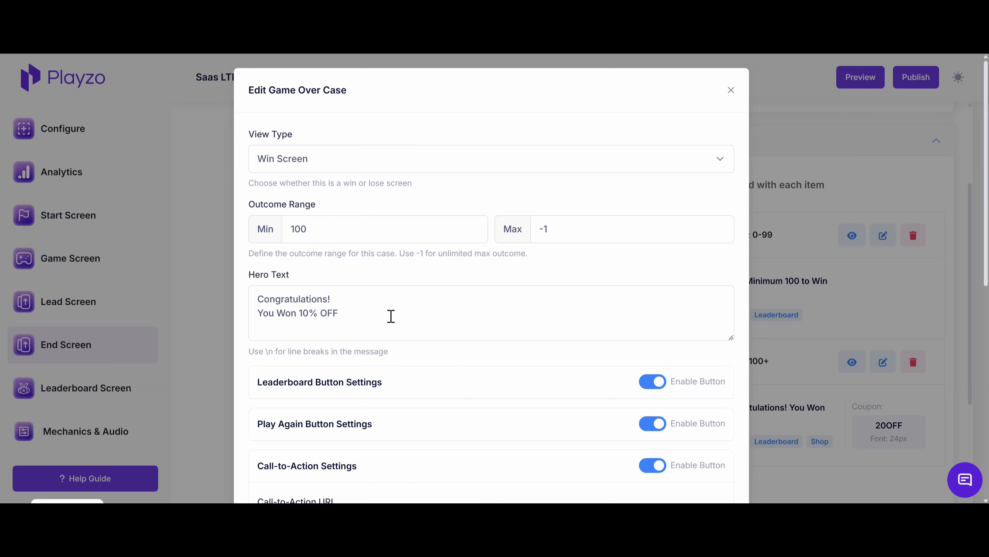
key("BackSpace")
key("BackSpace")
type("30")
Step: Examine the win case's button, call-to-action URL and coupon settings, and close the case without saving
scroll(618, 274, "down", 4)
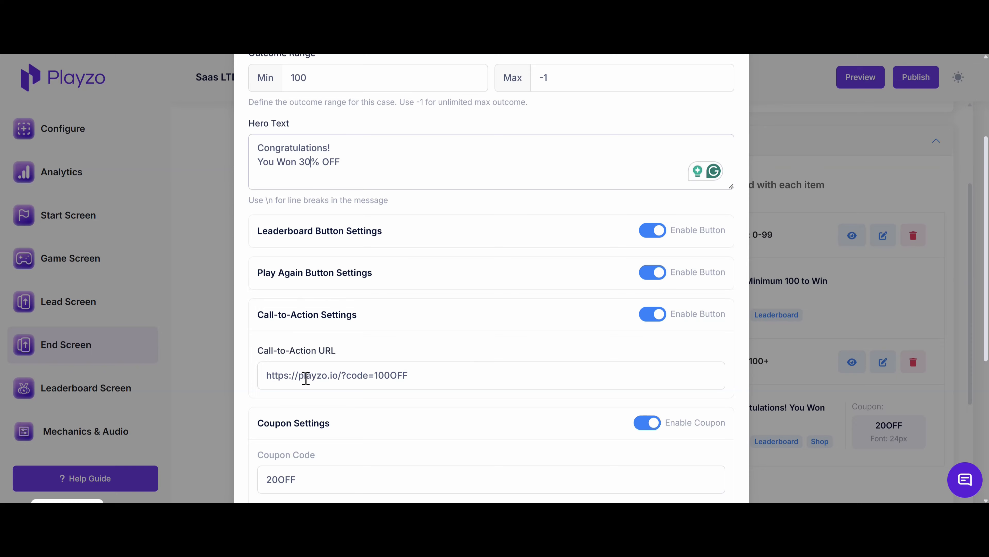
scroll(491, 376, "down", 4)
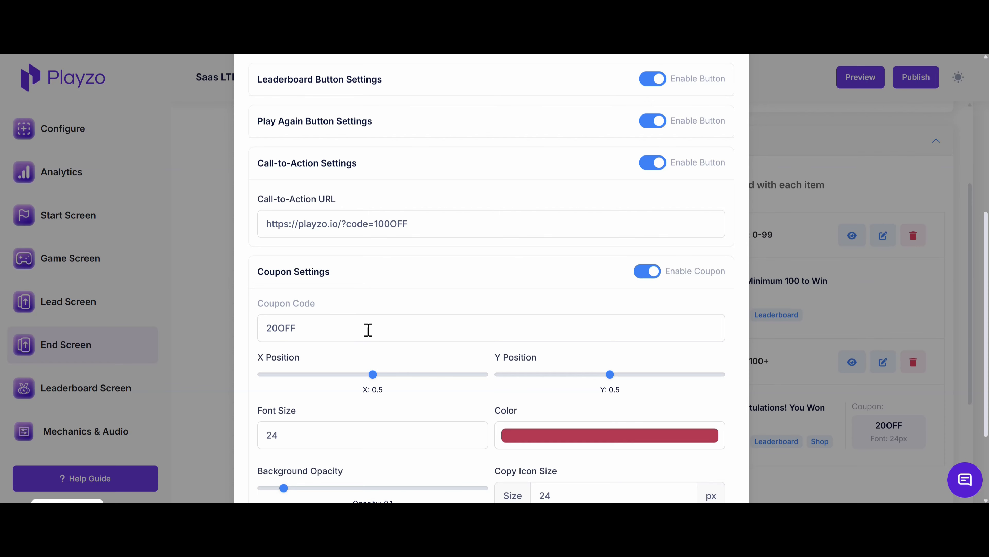
scroll(406, 333, "down", 3)
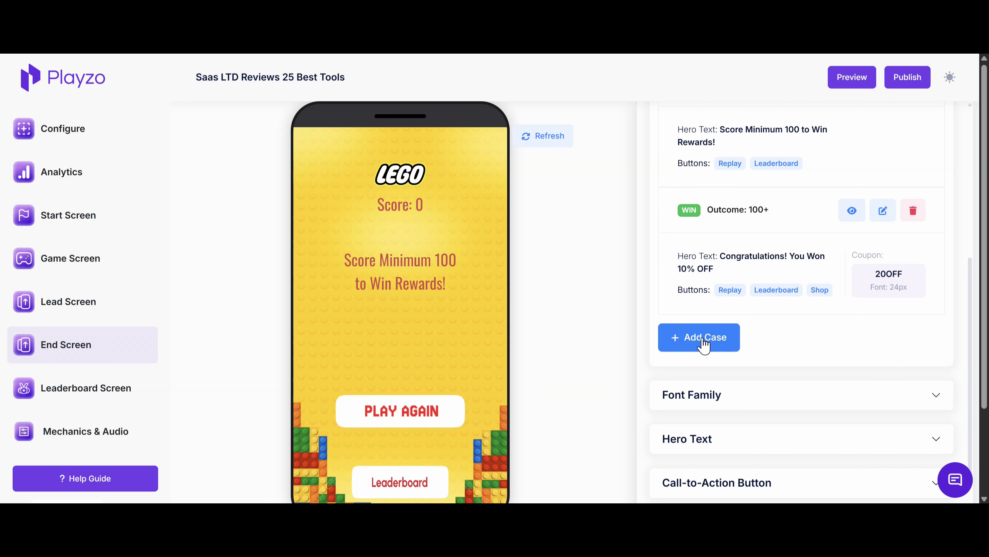
Step: Open the form for adding a game over case, check its view type options, and close it without adding one
left_click(697, 336)
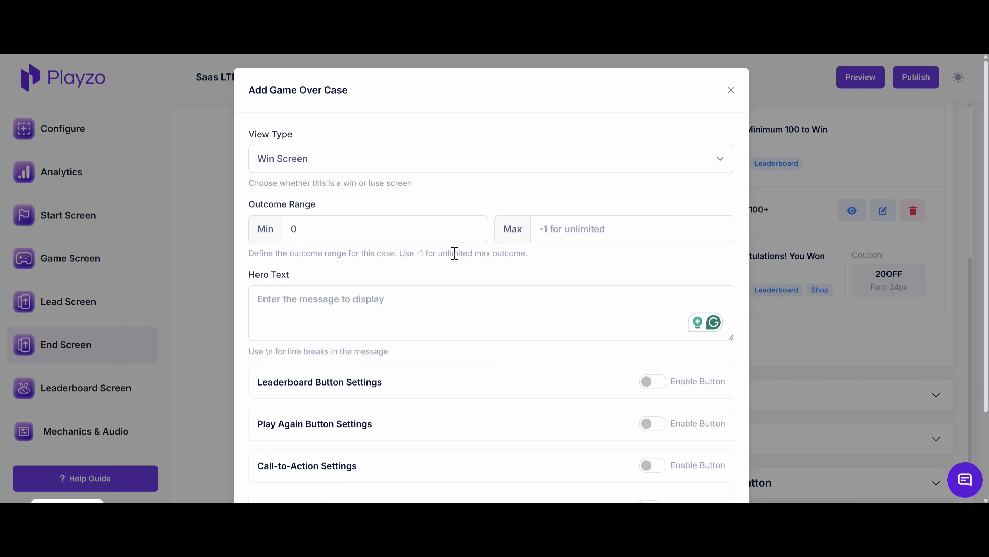
left_click(364, 160)
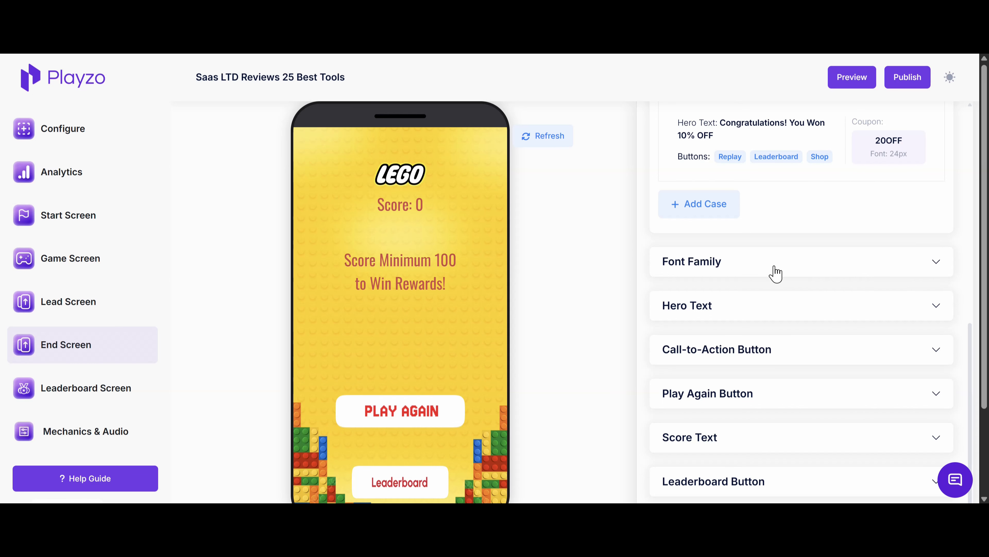
Step: Expand the End Screen's Font Family and Hero Text settings and examine the font upload, text position, size and color options
left_click(762, 271)
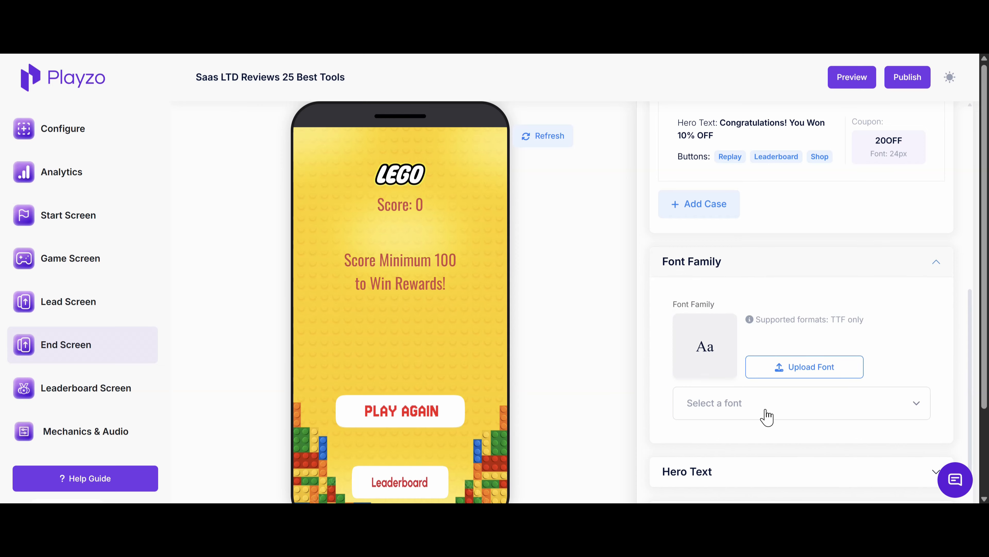
left_click(752, 327)
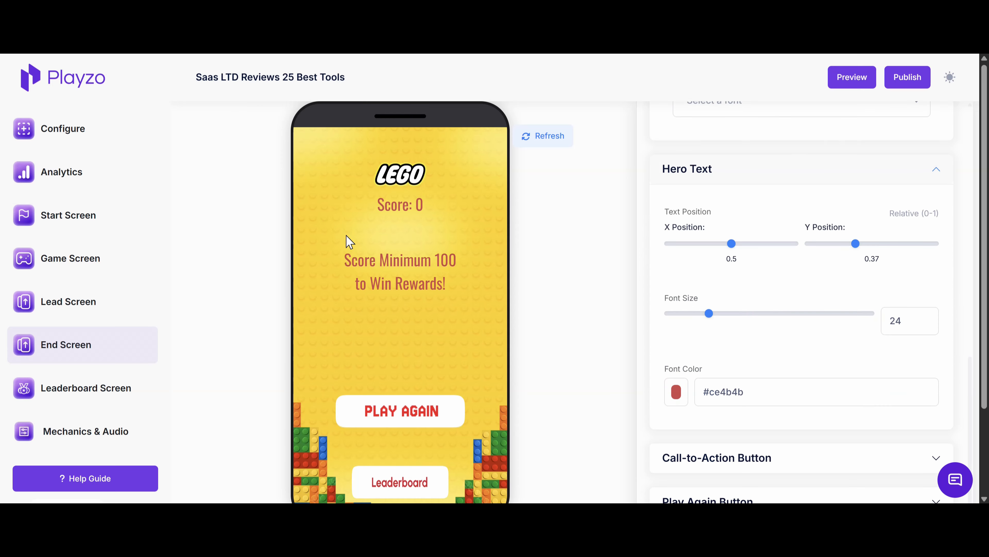
Step: Expand the Call-to-Action Button and Play Again Button settings and examine their image, size and position options
scroll(758, 338, "down", 3)
left_click(762, 351)
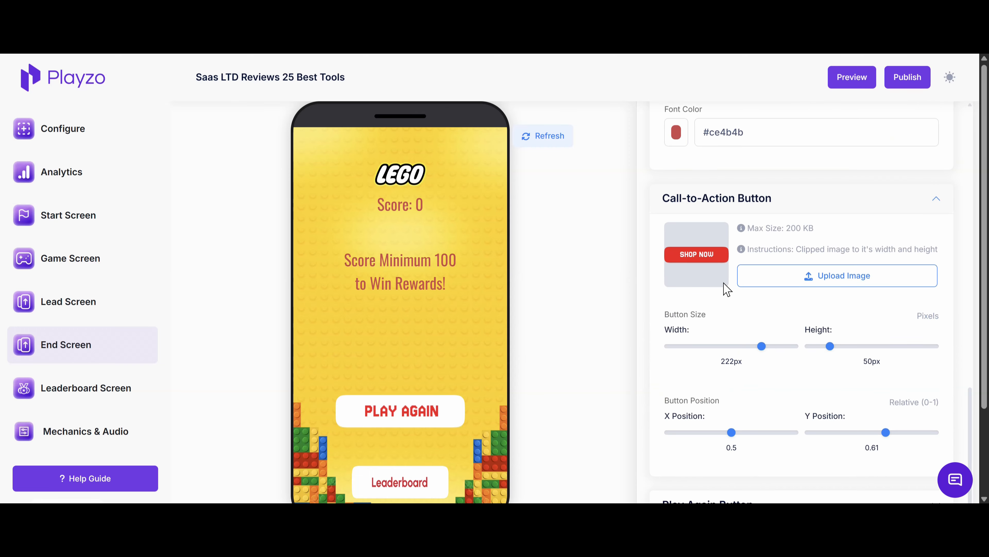
mouse_move(707, 269)
scroll(762, 363, "down", 3)
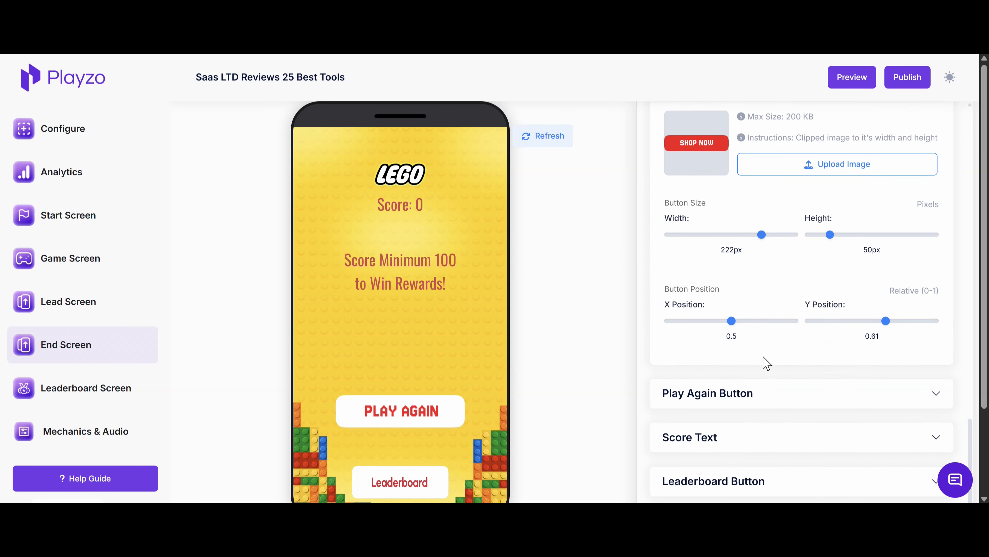
scroll(763, 358, "down", 3)
left_click(763, 324)
scroll(825, 319, "down", 4)
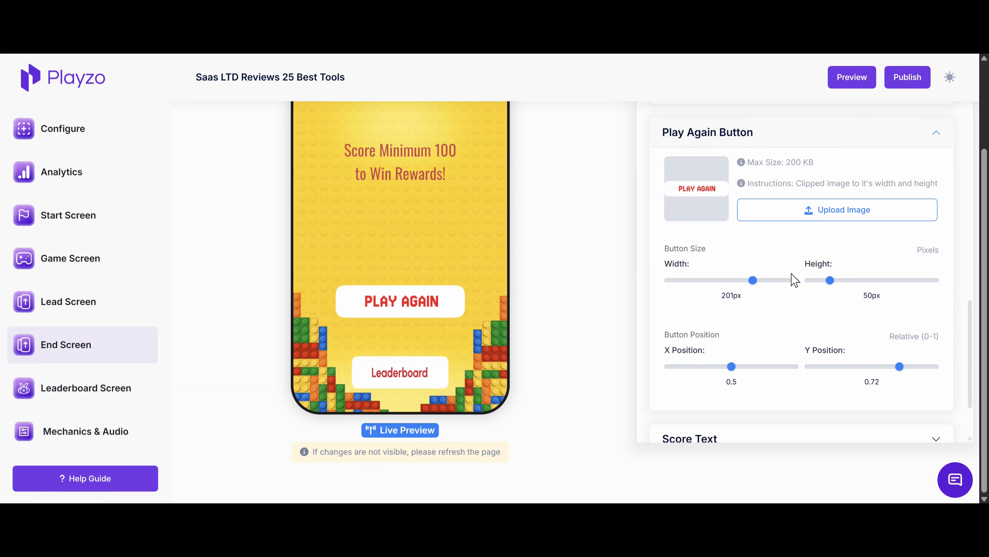
Step: Expand the End Screen's Score Text and Leaderboard Button settings and examine their text, image, size, position and color options
scroll(795, 279, "down", 3)
left_click(752, 335)
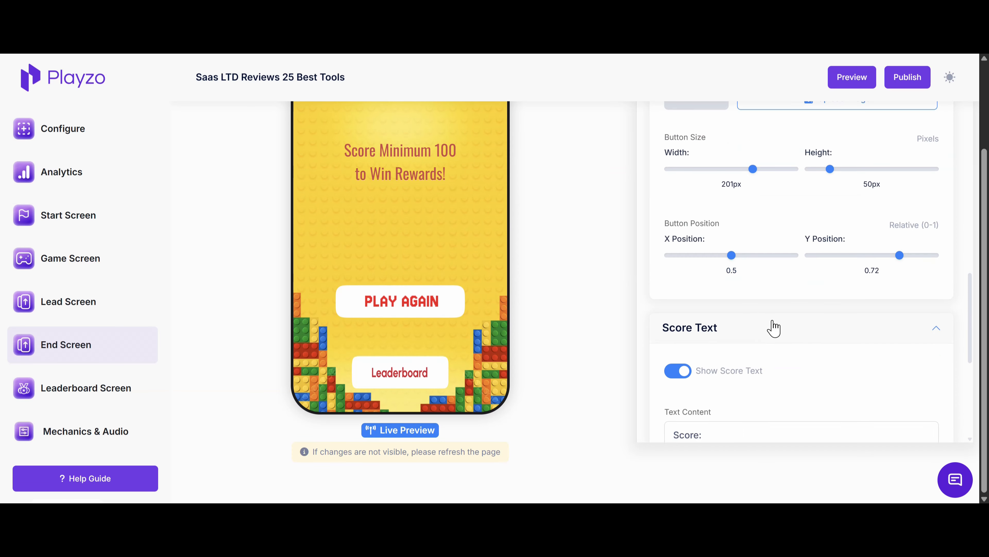
scroll(753, 337, "down", 4)
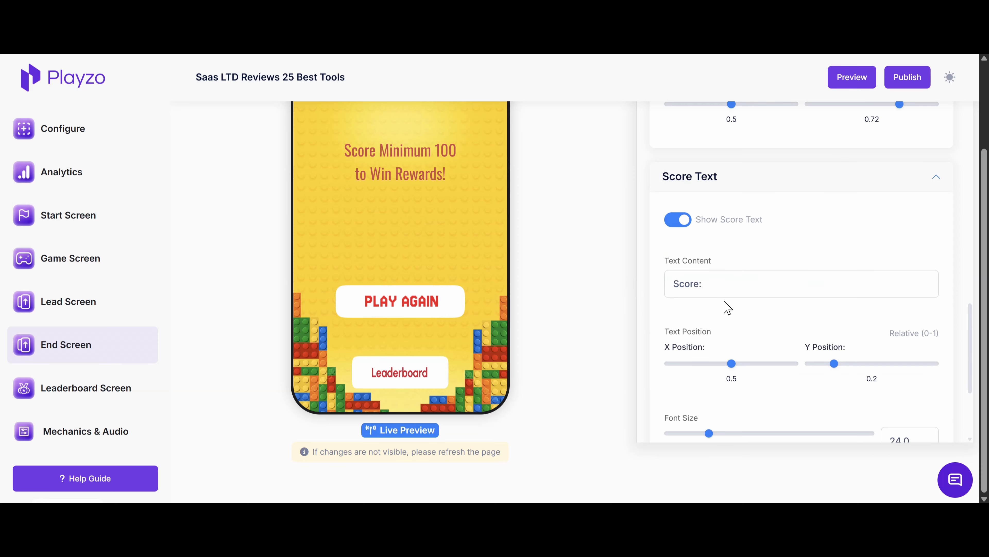
scroll(729, 358, "down", 5)
left_click(733, 375)
scroll(804, 316, "down", 4)
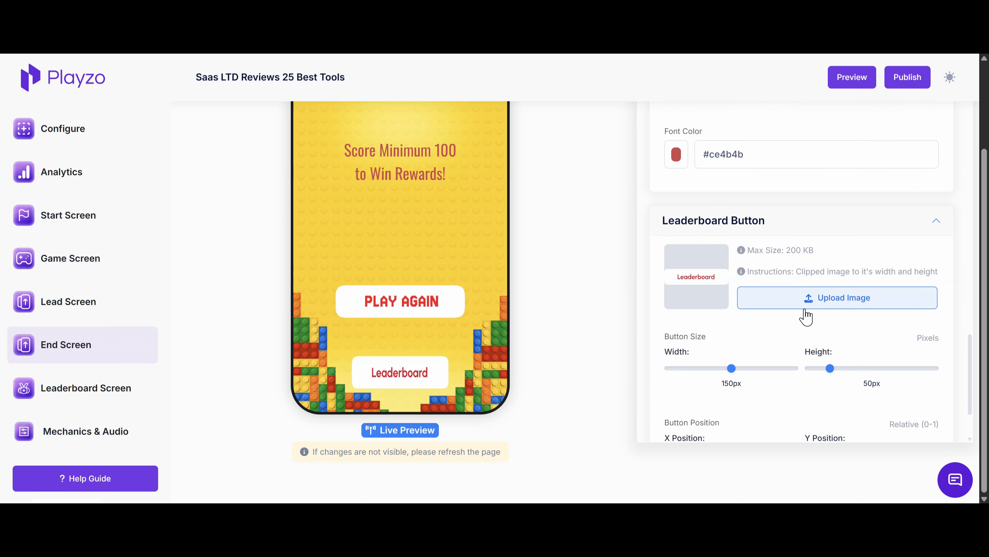
scroll(805, 316, "down", 3)
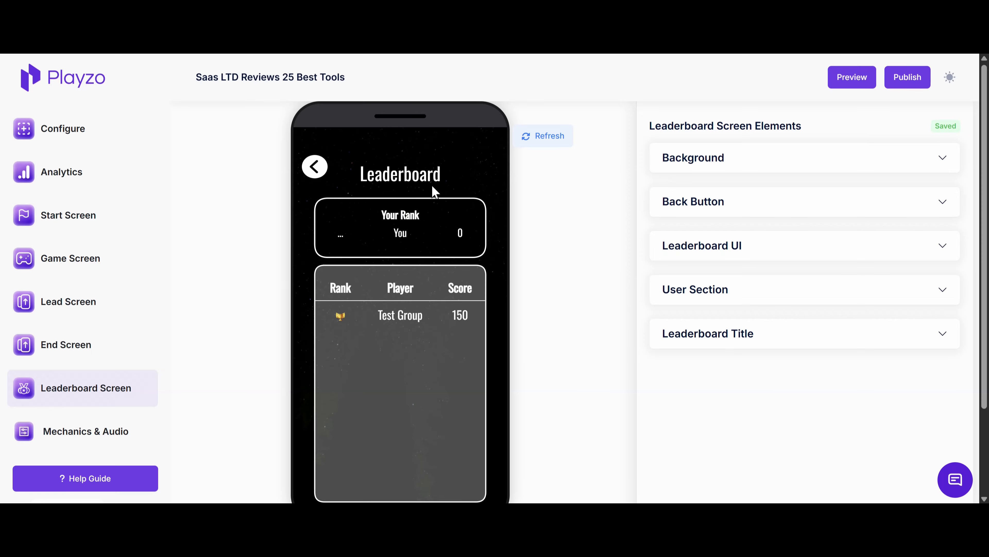
Step: Expand the Leaderboard Screen's Background and Back Button settings and examine their image upload, size and position options
left_click(880, 158)
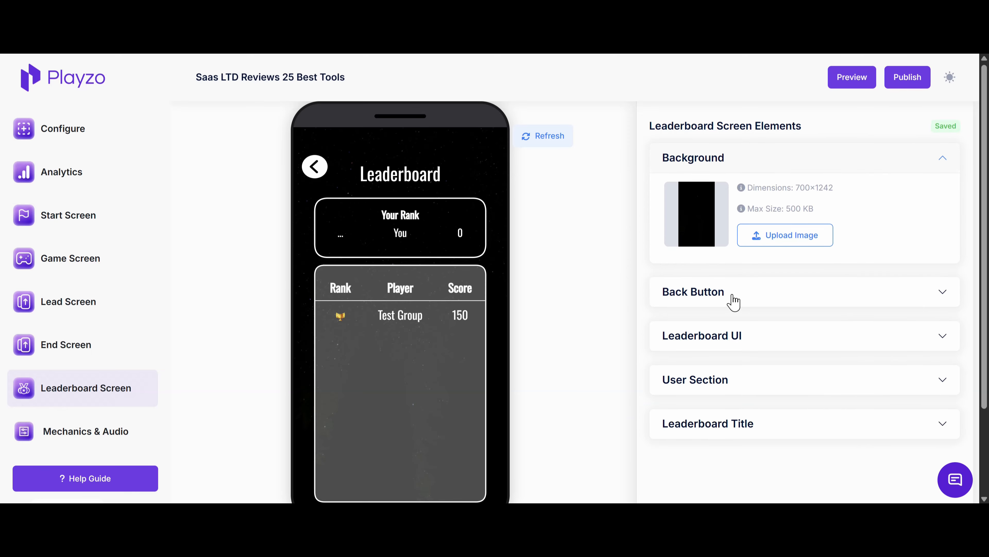
left_click(825, 290)
scroll(818, 297, "down", 4)
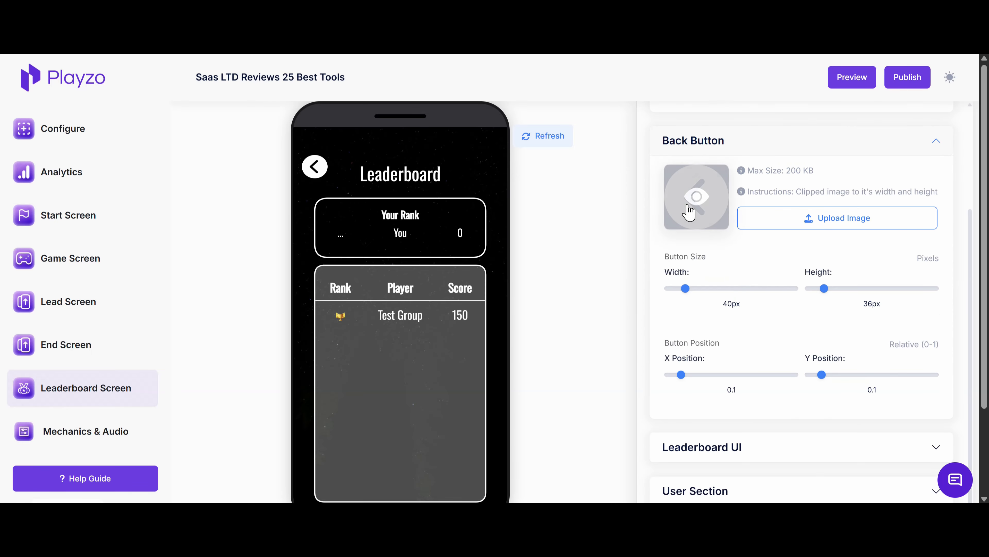
scroll(718, 403, "down", 1)
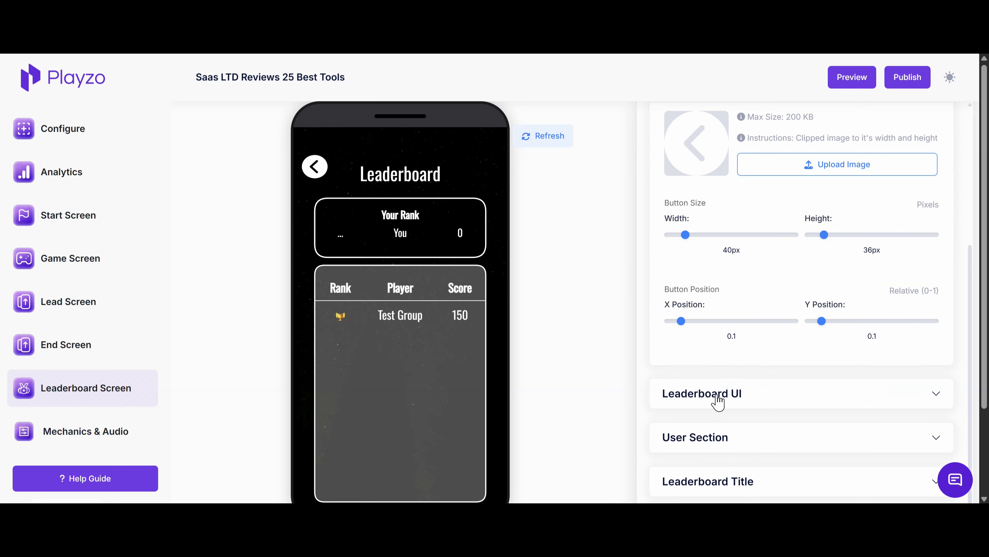
Step: Expand the Leaderboard UI settings and change the player header text to "User"
left_click(718, 402)
scroll(795, 301, "down", 3)
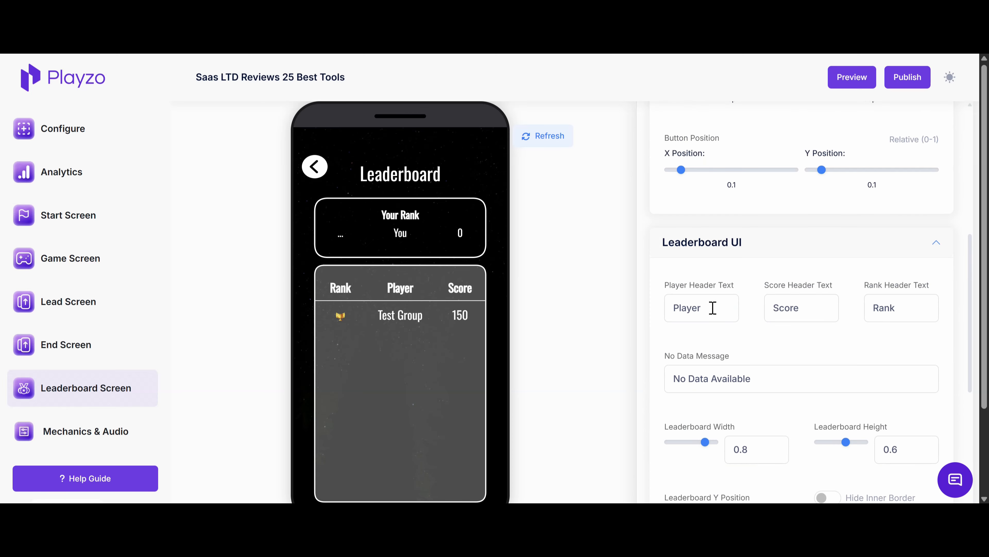
left_click_drag(704, 307, 649, 319)
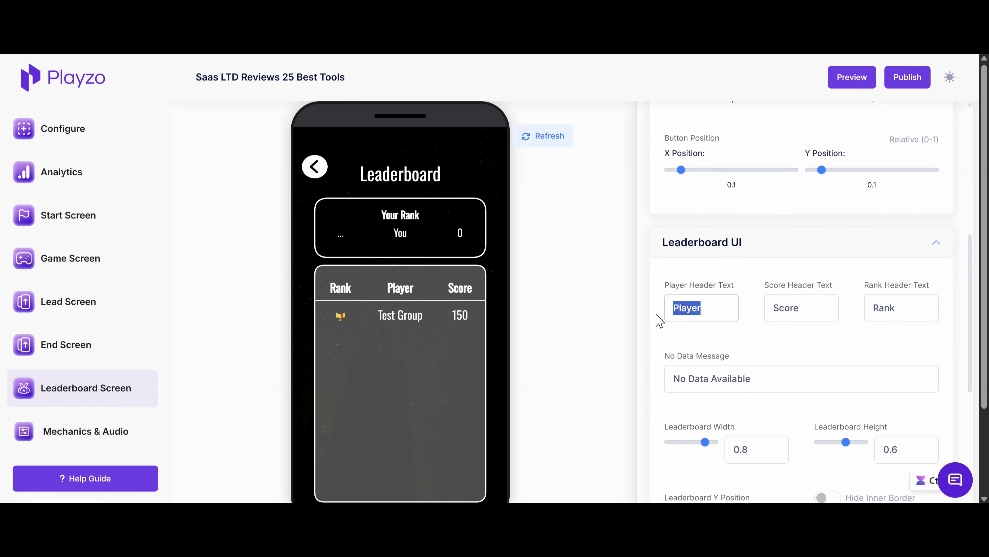
type("User")
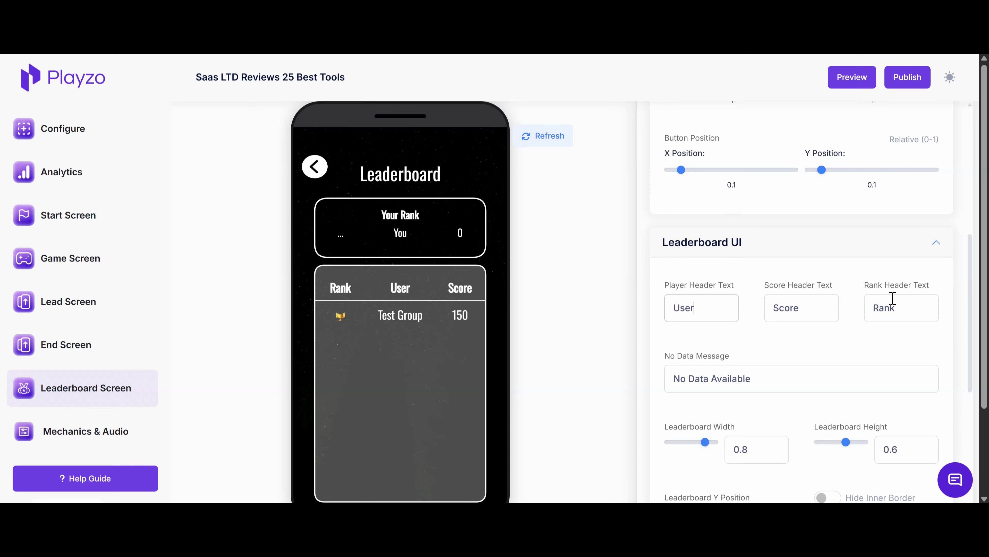
Step: Examine the Leaderboard UI's no-data message, size, border, background and font options
scroll(755, 344, "down", 3)
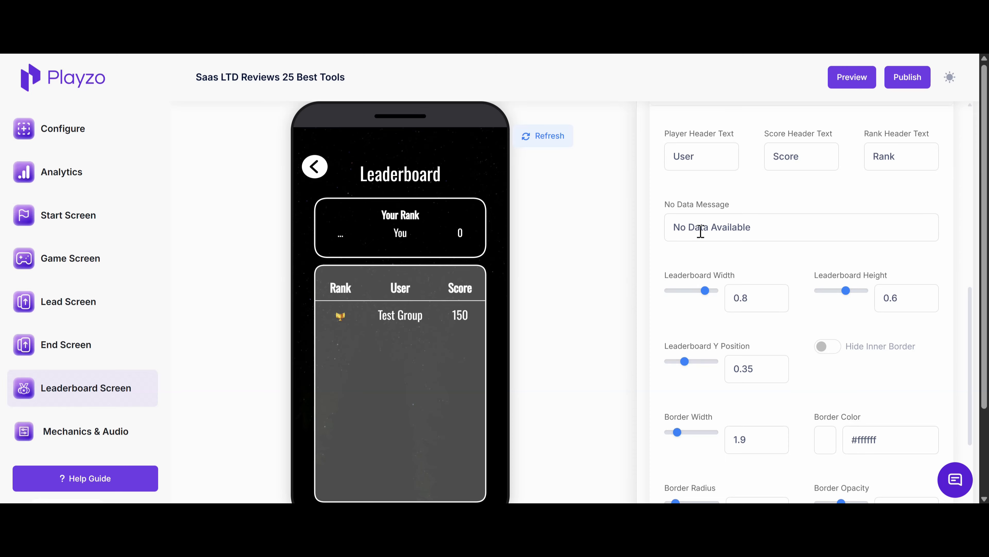
scroll(744, 289, "down", 3)
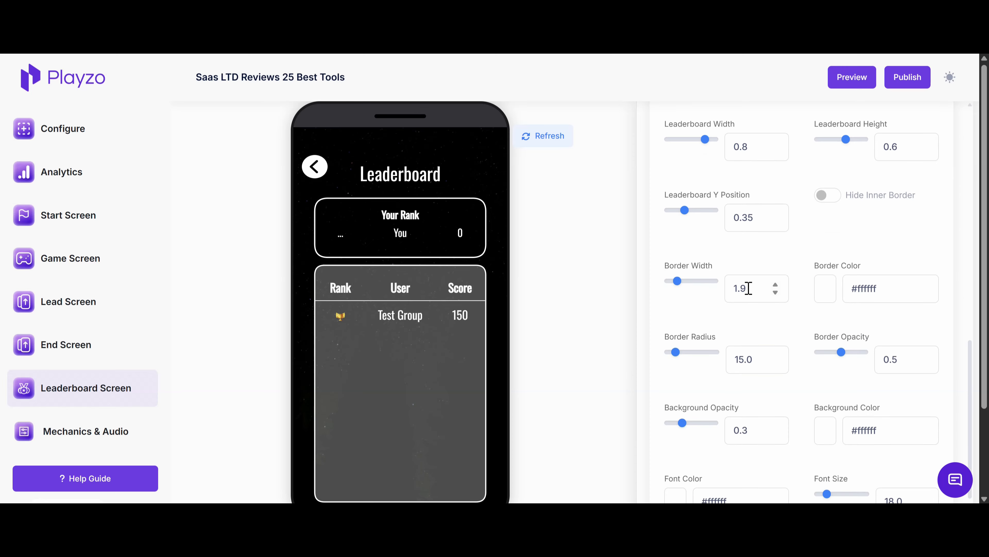
scroll(746, 287, "down", 3)
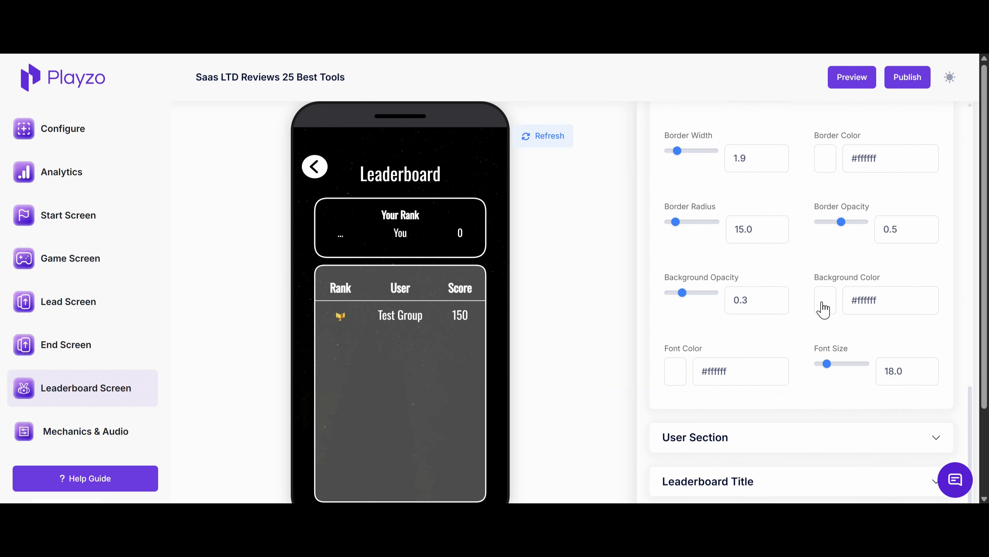
Step: Expand the leaderboard's User Section and Leaderboard Title settings and examine their visibility, text, size, position and styling options
scroll(796, 336, "down", 2)
left_click(747, 335)
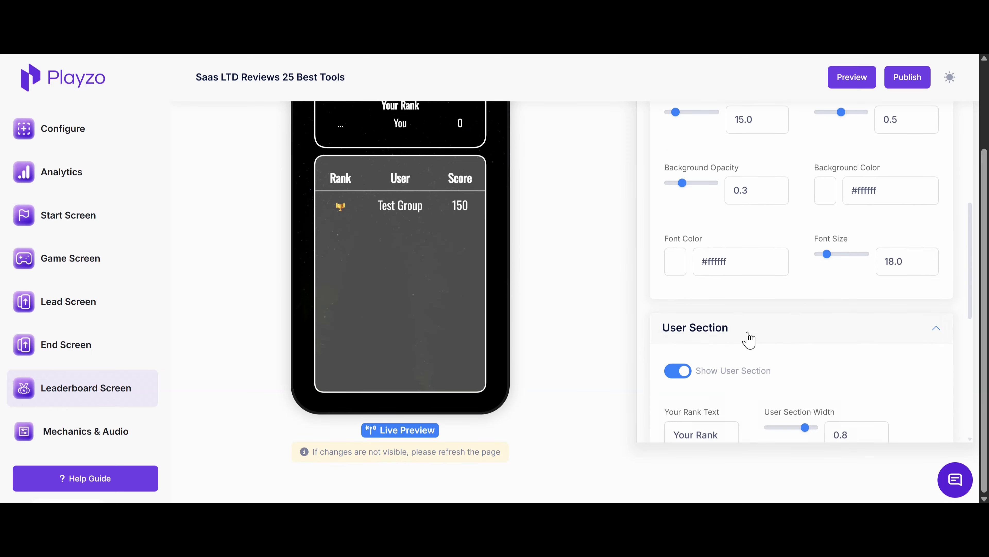
scroll(820, 333, "down", 3)
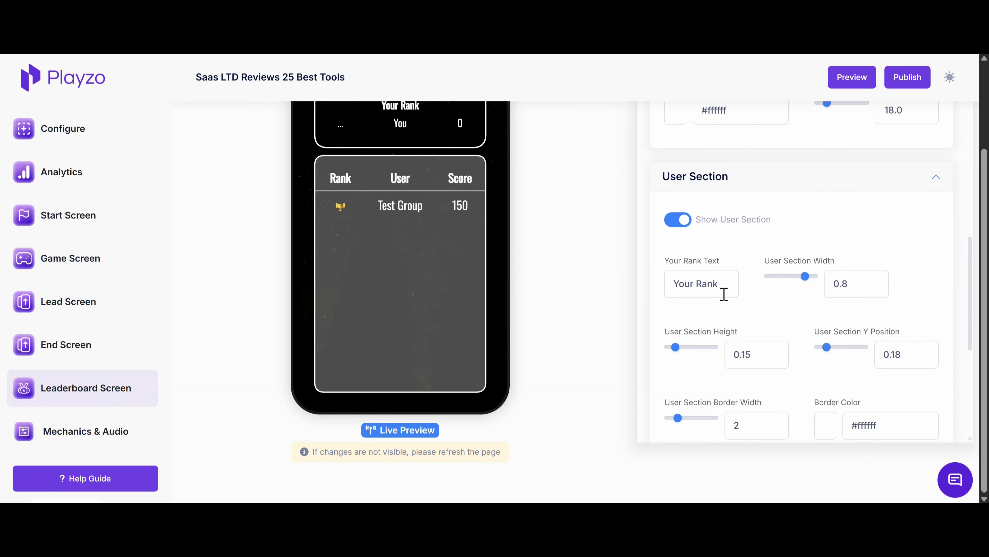
scroll(787, 297, "down", 8)
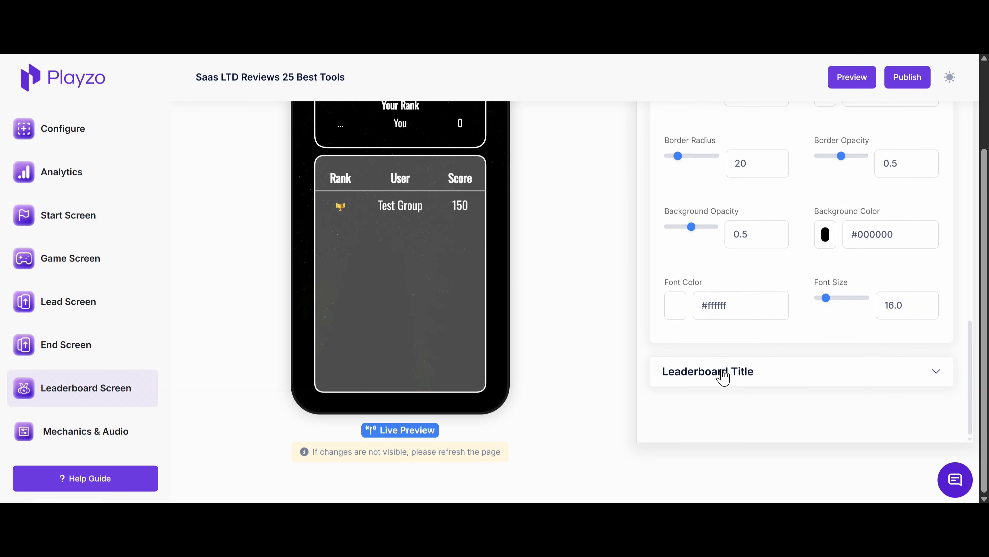
left_click(745, 372)
scroll(740, 350, "down", 4)
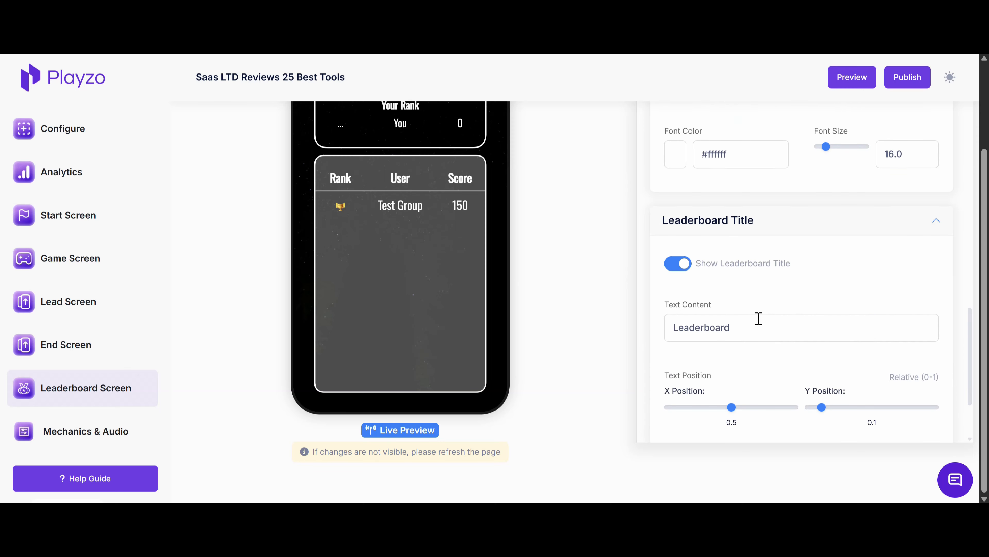
Step: In the Mechanics & Audio powerup settings, set the max multiplier to 3.4 and the initial ball speed to 1.6
left_click(129, 430)
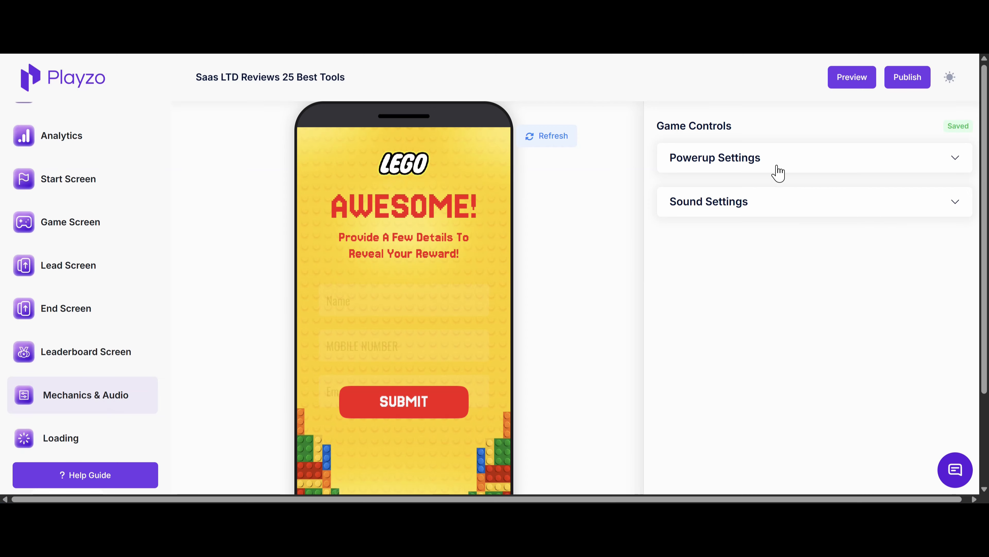
left_click(725, 162)
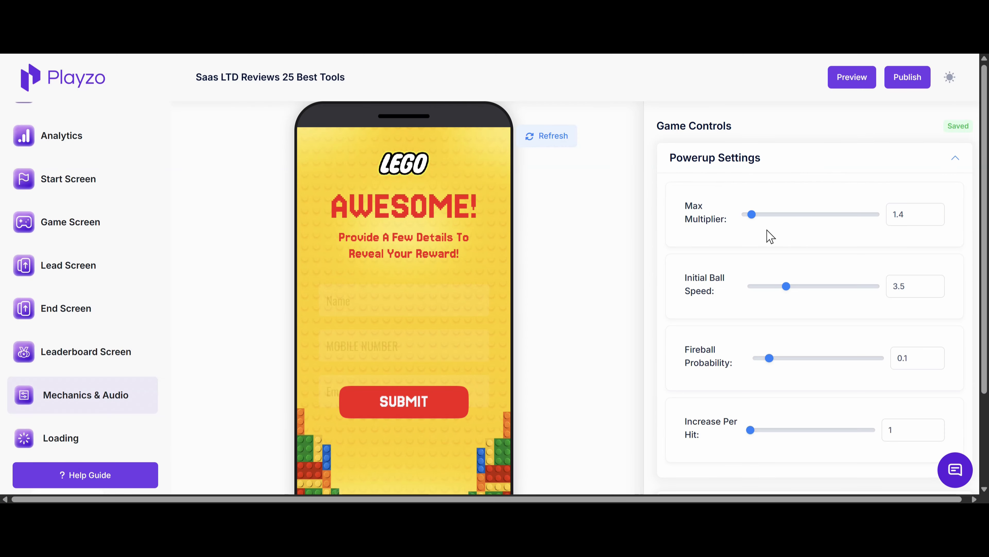
scroll(716, 244, "down", 3)
scroll(723, 258, "up", 3)
left_click_drag(772, 224, 782, 225)
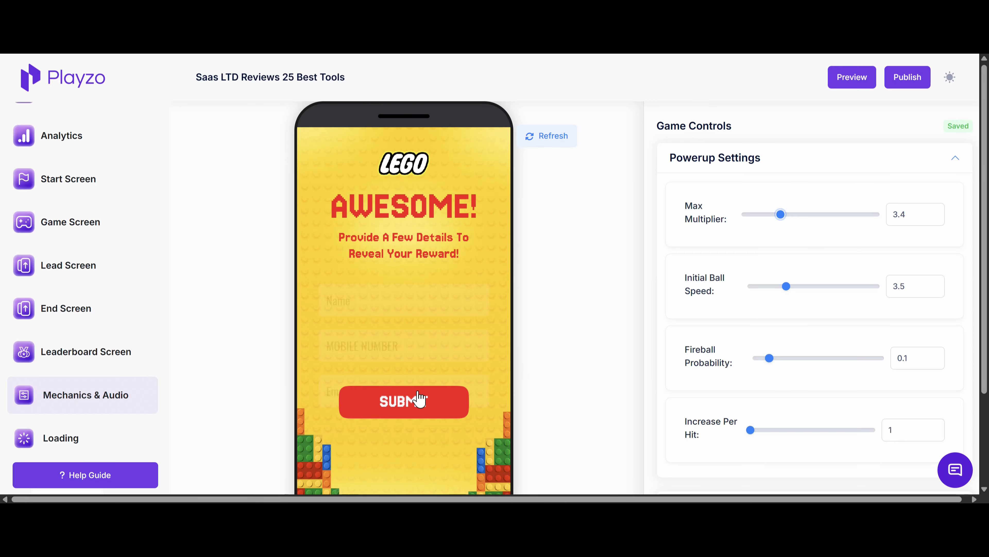
left_click_drag(787, 289, 760, 289)
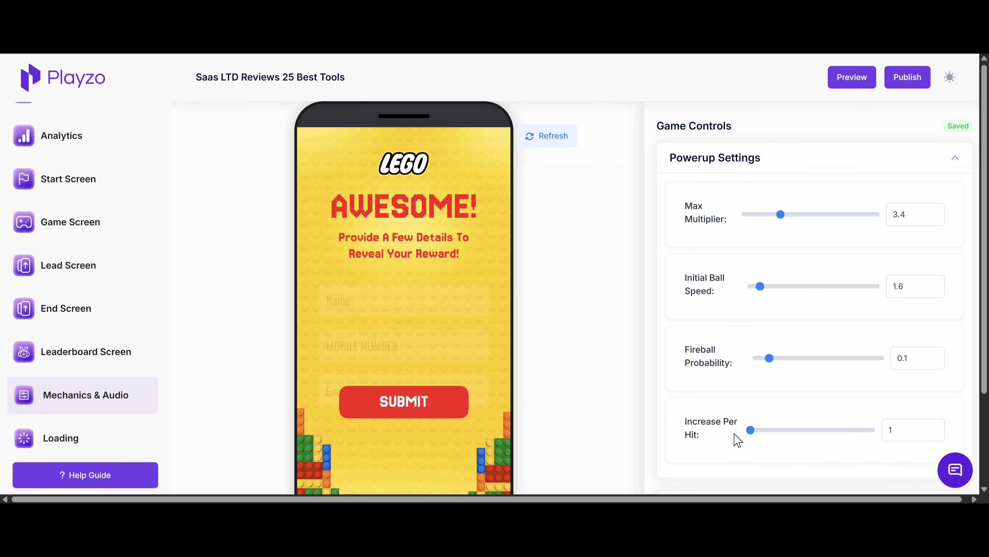
Step: Expand the Sound Settings and examine the background music toggle and the playback, download and upload options for each game sound
scroll(740, 436, "down", 3)
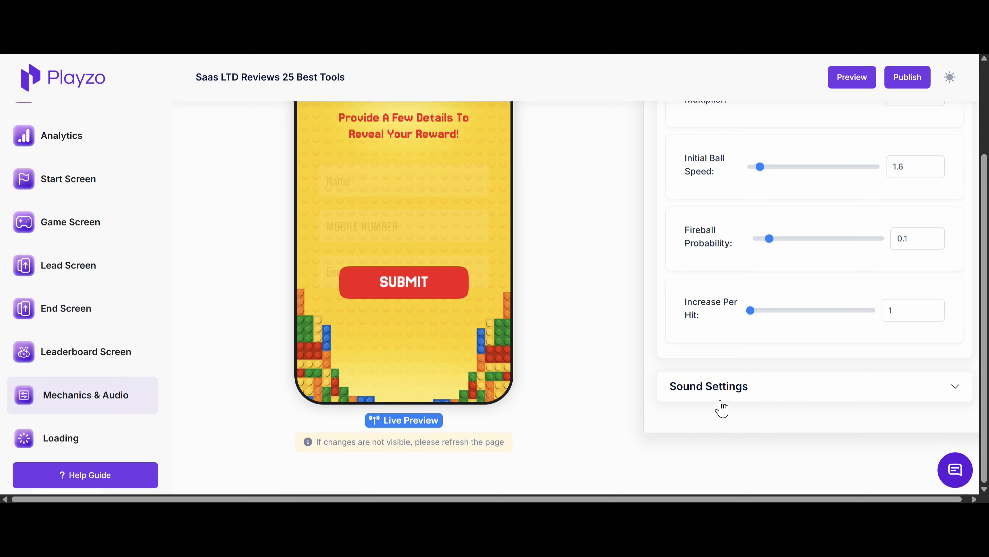
left_click(748, 395)
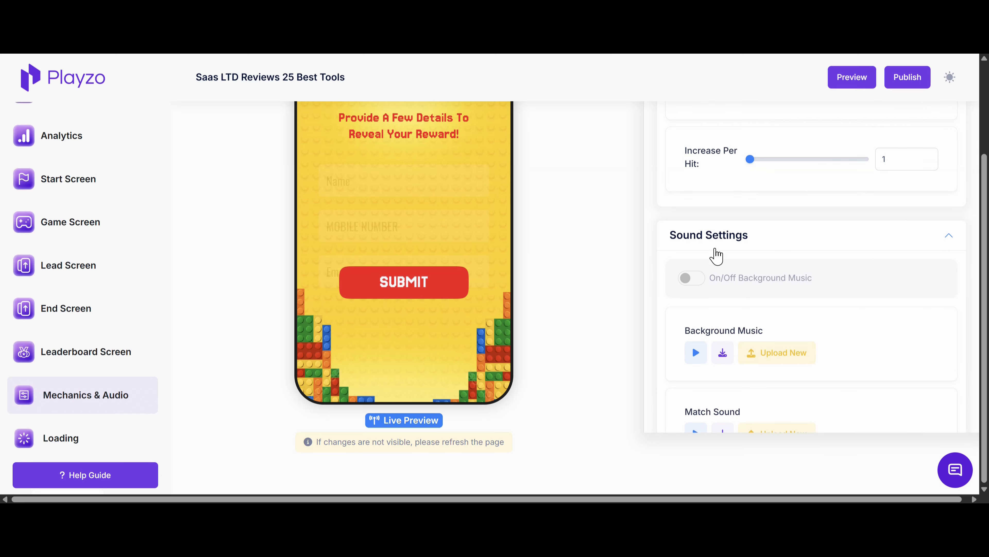
scroll(773, 298, "down", 8)
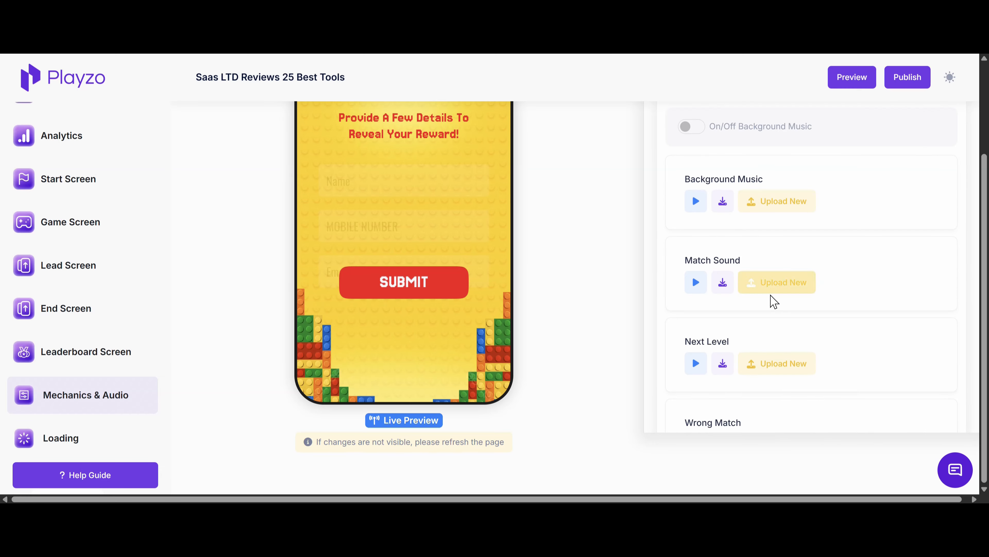
scroll(742, 351, "up", 7)
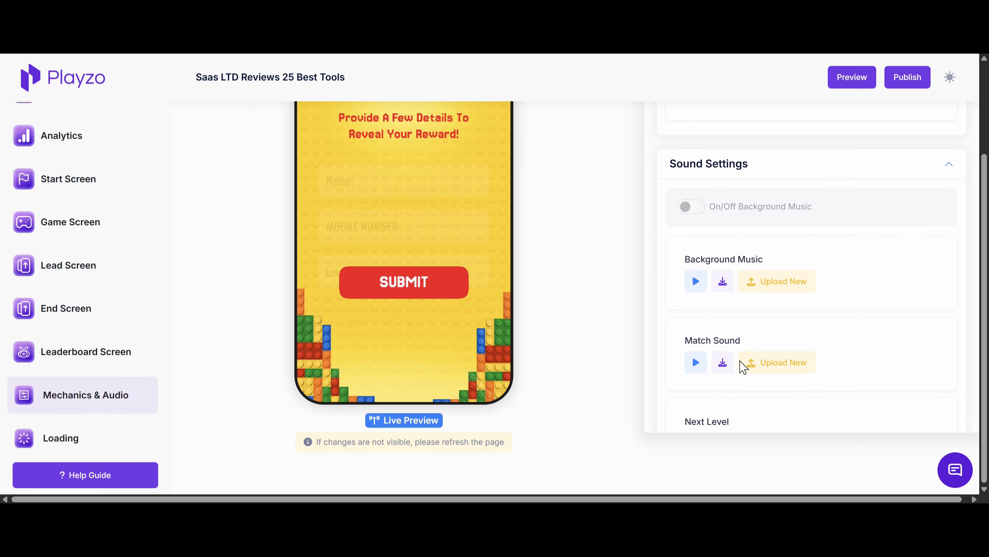
scroll(778, 341, "down", 4)
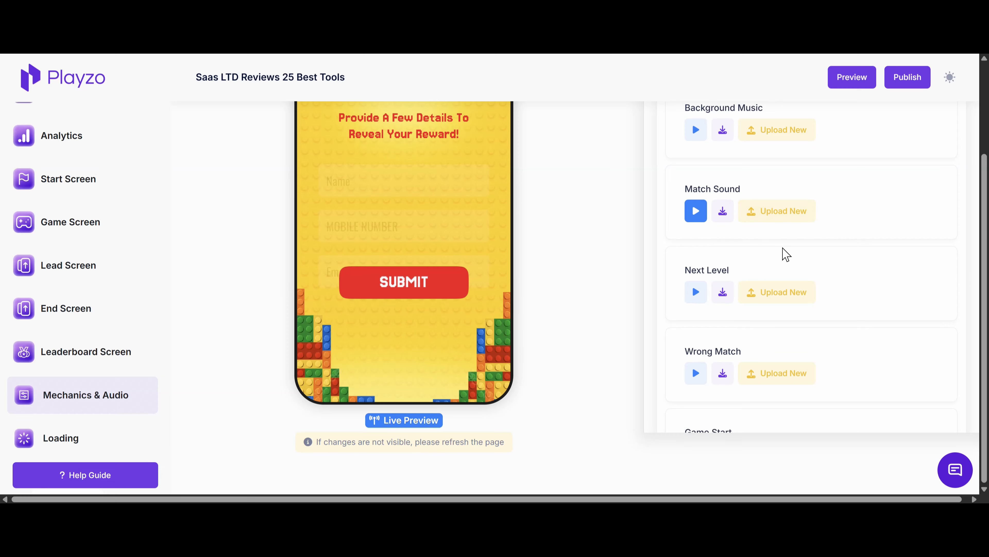
scroll(809, 307, "down", 3)
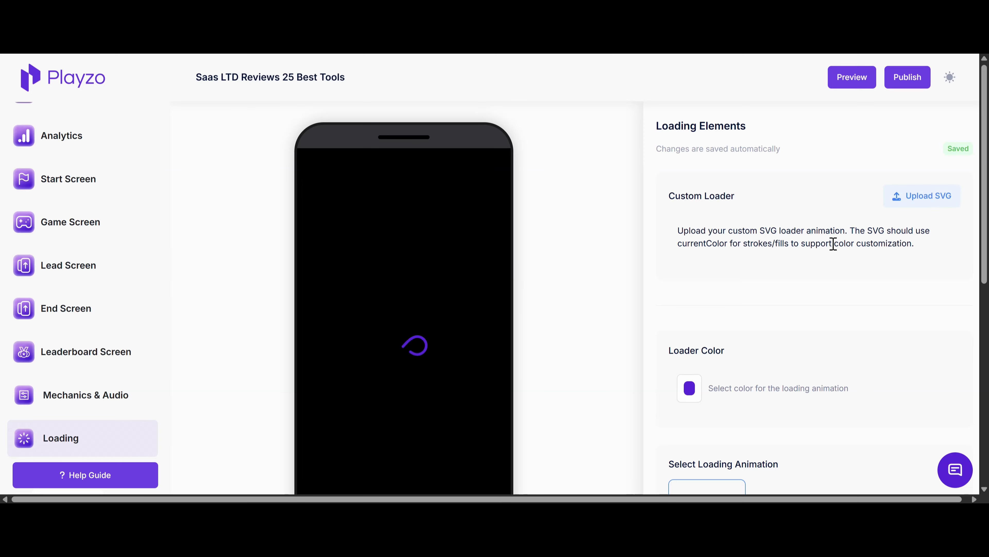
Step: Change the loader color on the Loading screen to red
scroll(818, 269, "down", 4)
left_click(689, 237)
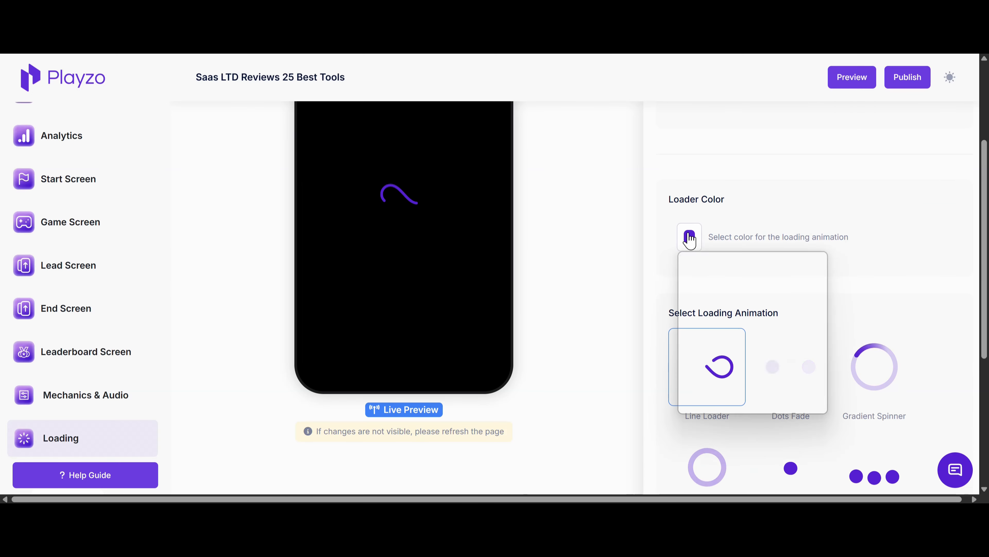
left_click_drag(758, 355, 736, 355)
left_click_drag(810, 269, 846, 219)
left_click(581, 314)
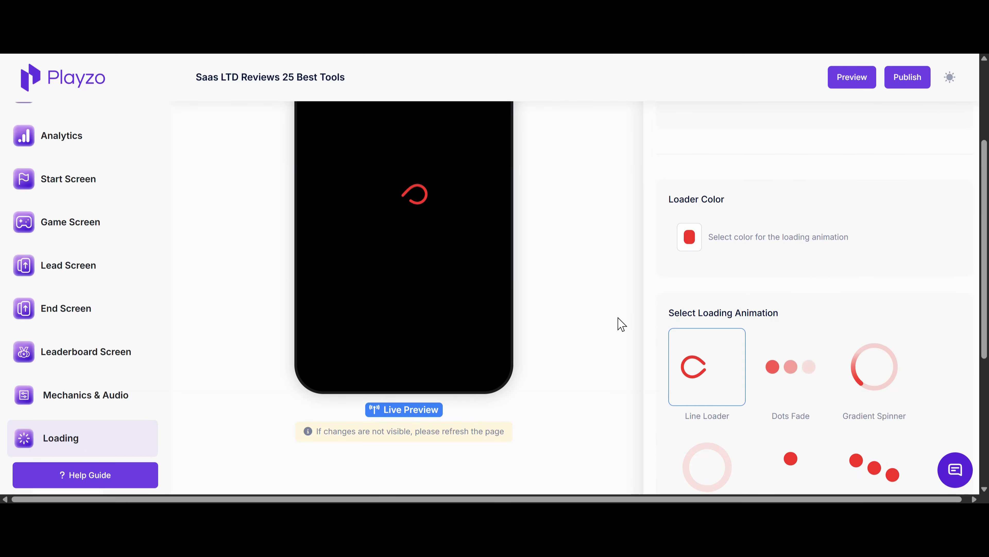
Step: Browse the loading animations, try Trail Effect, and check it in the live preview
scroll(682, 370, "down", 4)
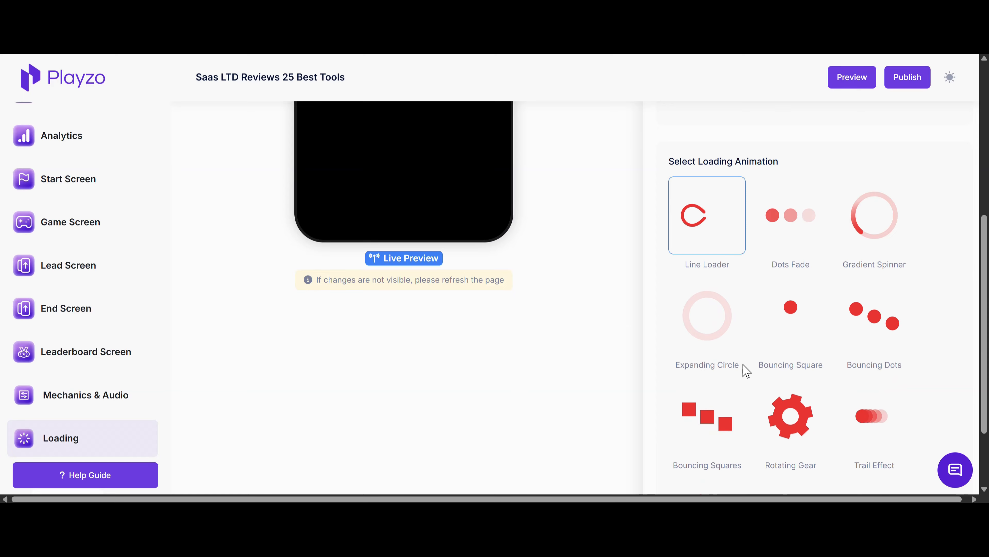
scroll(837, 390, "down", 3)
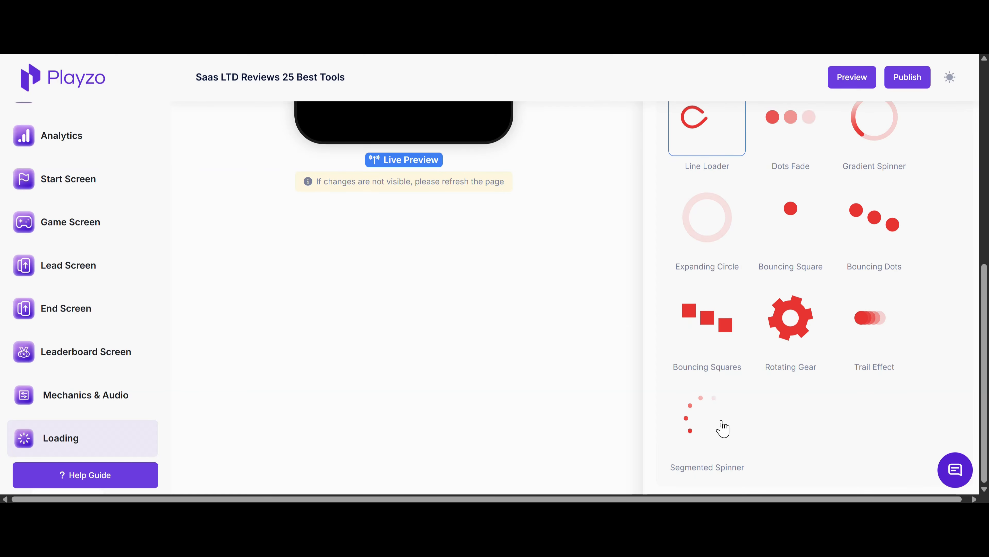
left_click(895, 345)
scroll(522, 323, "up", 3)
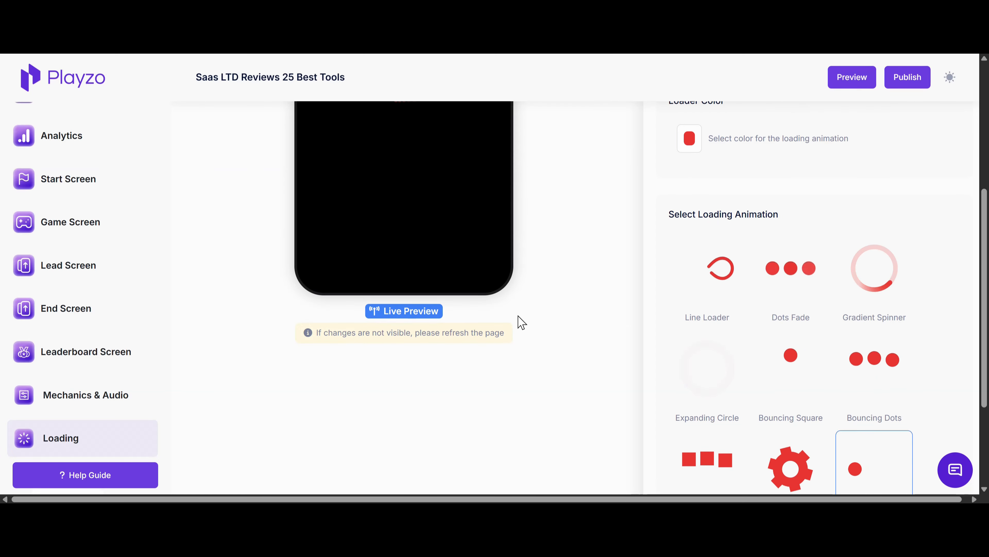
scroll(522, 323, "down", 1)
scroll(522, 322, "up", 6)
Step: Try the Expanding Circle loading animation and check it in the live preview
scroll(798, 451, "down", 6)
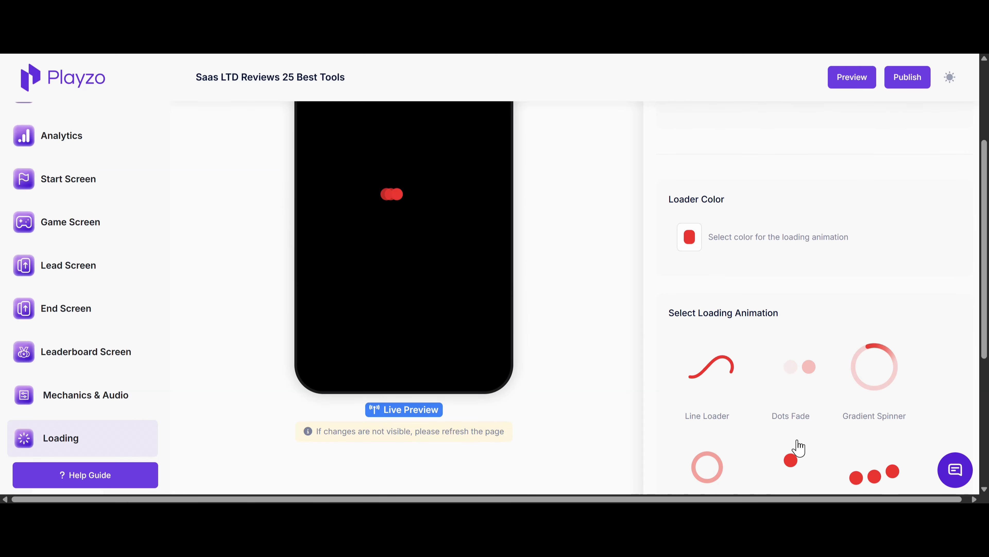
left_click(717, 348)
scroll(483, 380, "up", 7)
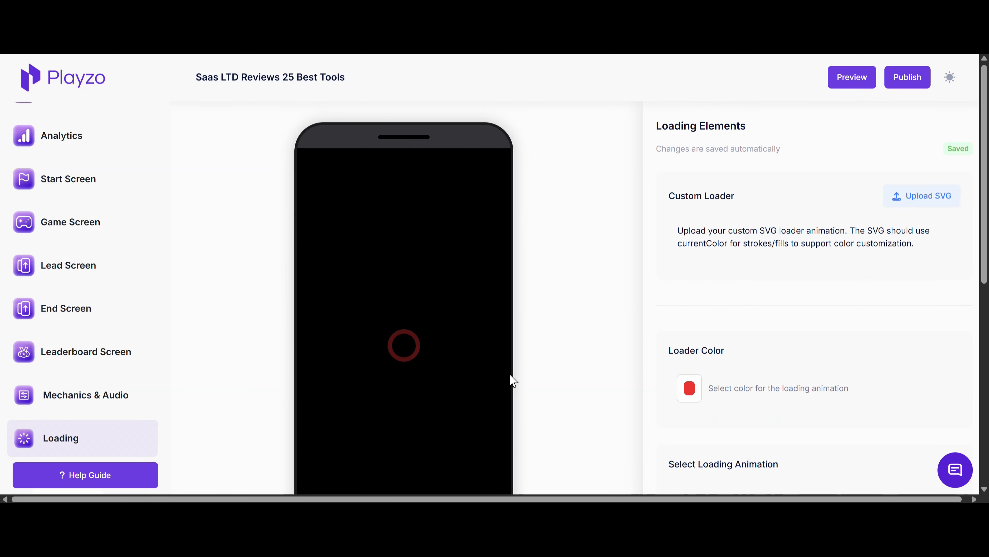
Step: Select the Bouncing Square loading animation and check it in the live preview
scroll(547, 378, "down", 4)
scroll(548, 378, "down", 6)
left_click(798, 216)
scroll(402, 310, "up", 7)
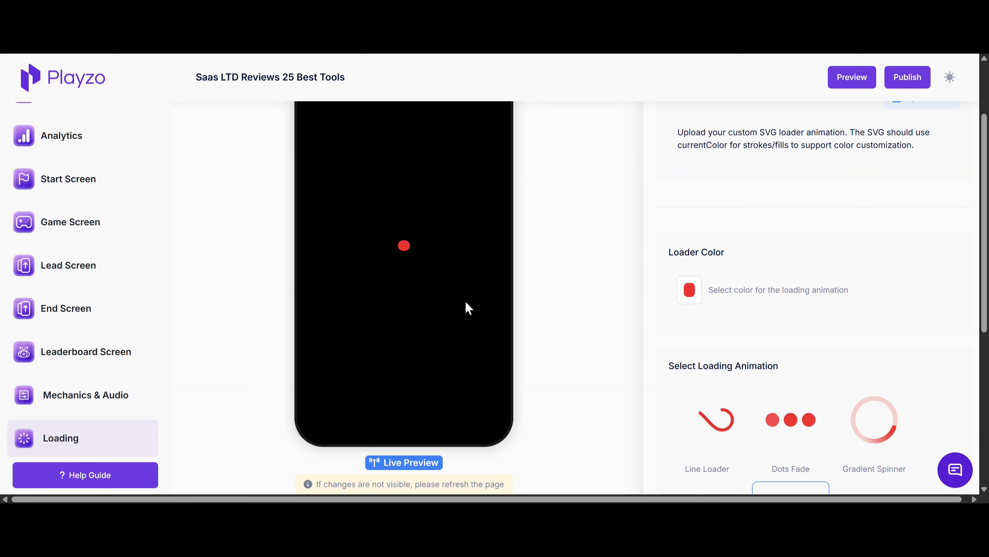
Step: Preview the customized Brick Break game in full view and start playing it
scroll(491, 312, "down", 7)
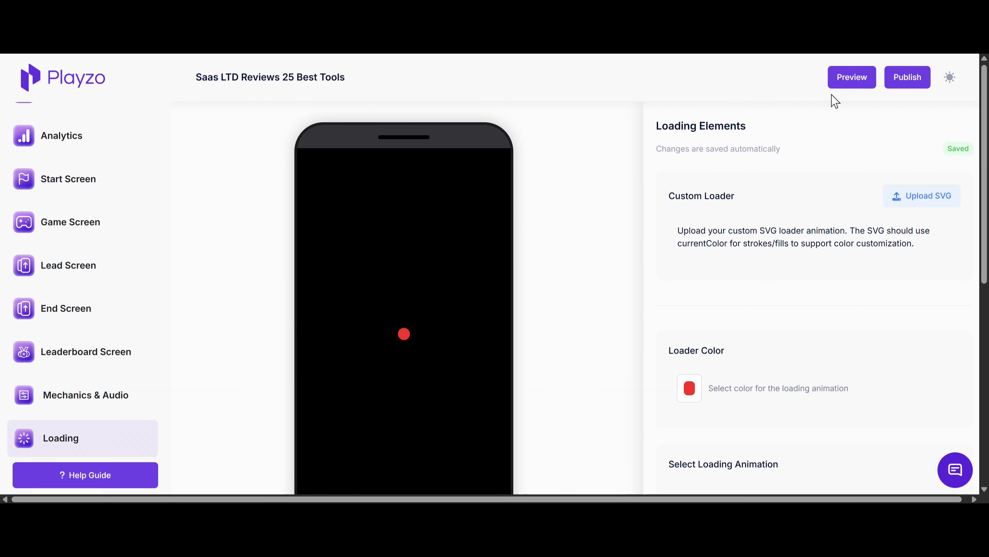
left_click(855, 79)
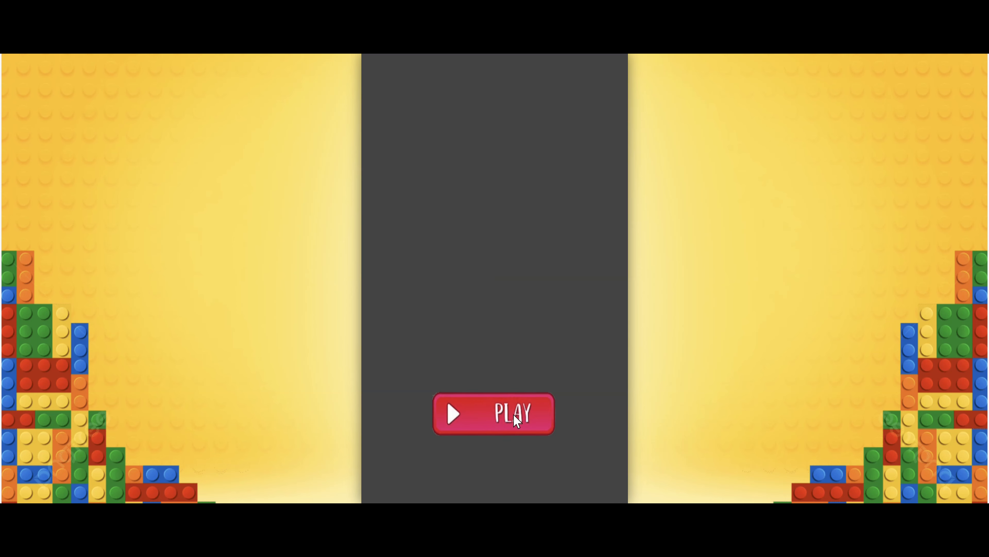
left_click(515, 416)
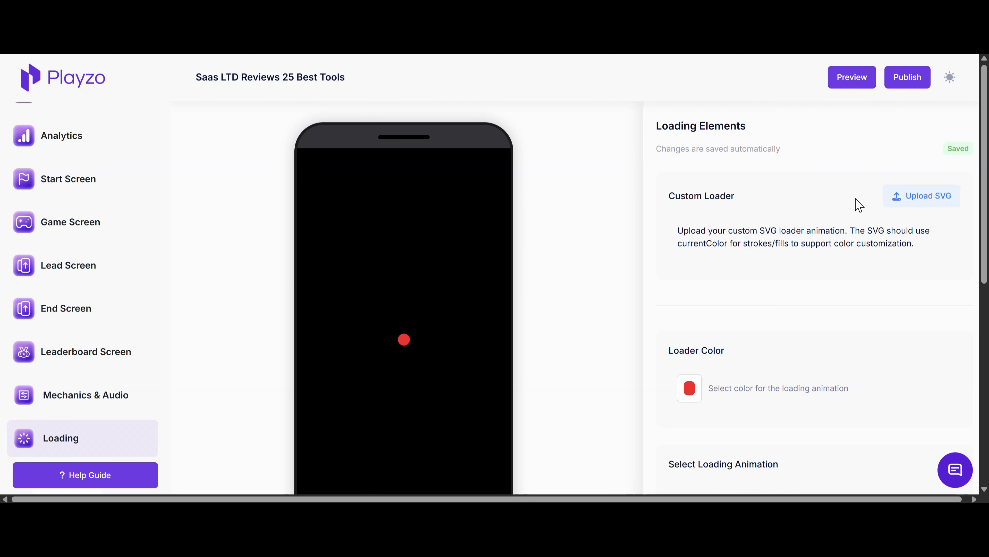
Step: Publish the Brick Break game, review its URL, embed code, widget code and QR sharing options, and close the publishing summary
left_click(912, 83)
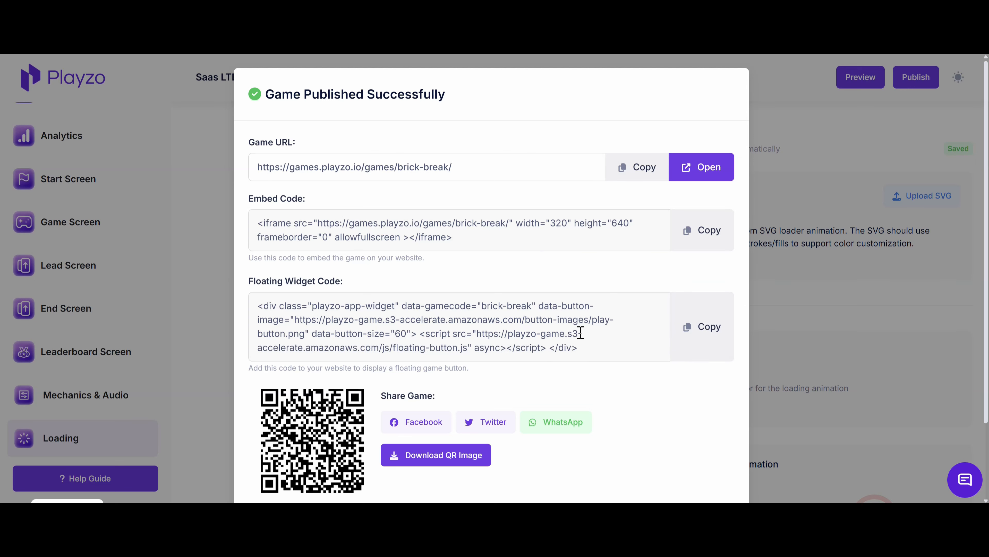
scroll(613, 343, "down", 3)
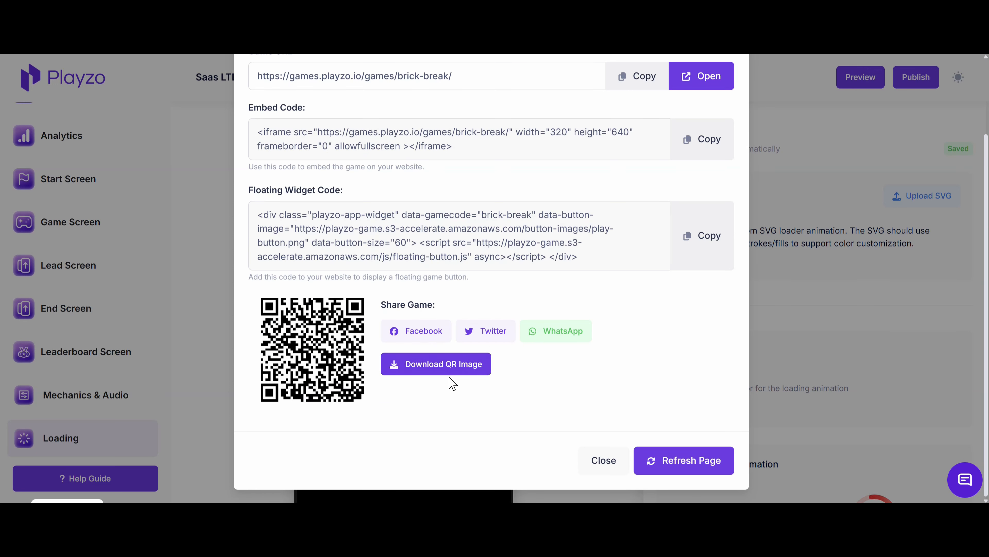
left_click(589, 465)
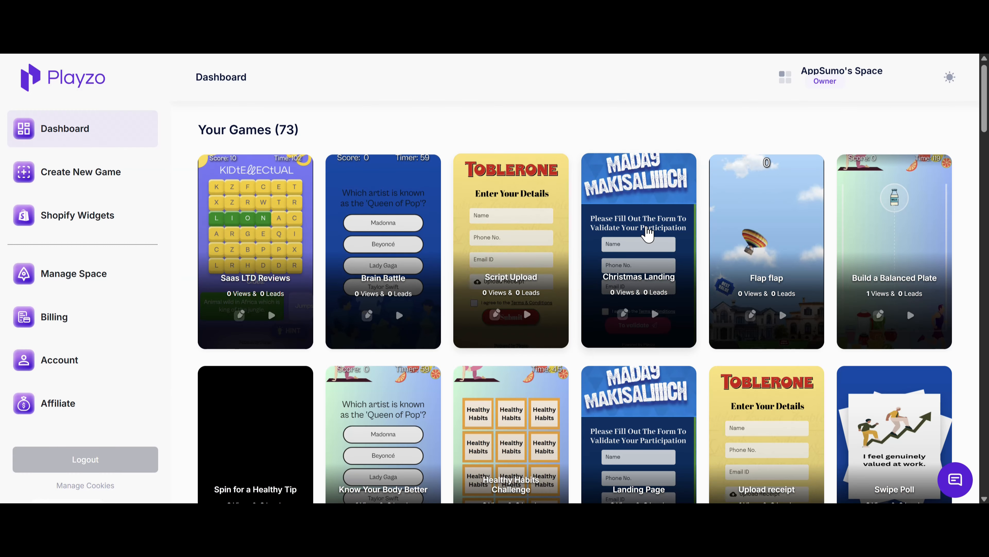
Step: Open the list of spaces from the dashboard and start adding a new space
left_click(826, 84)
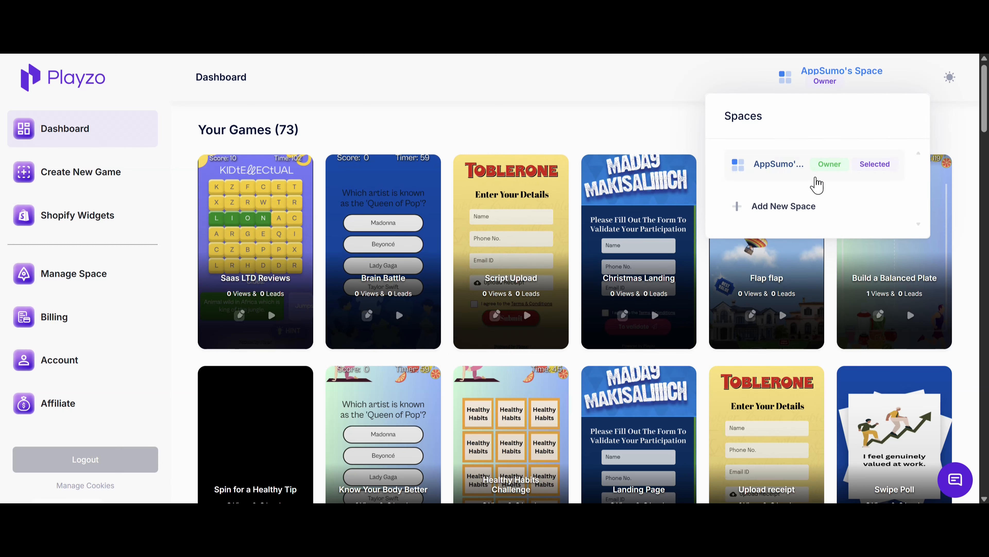
left_click(784, 206)
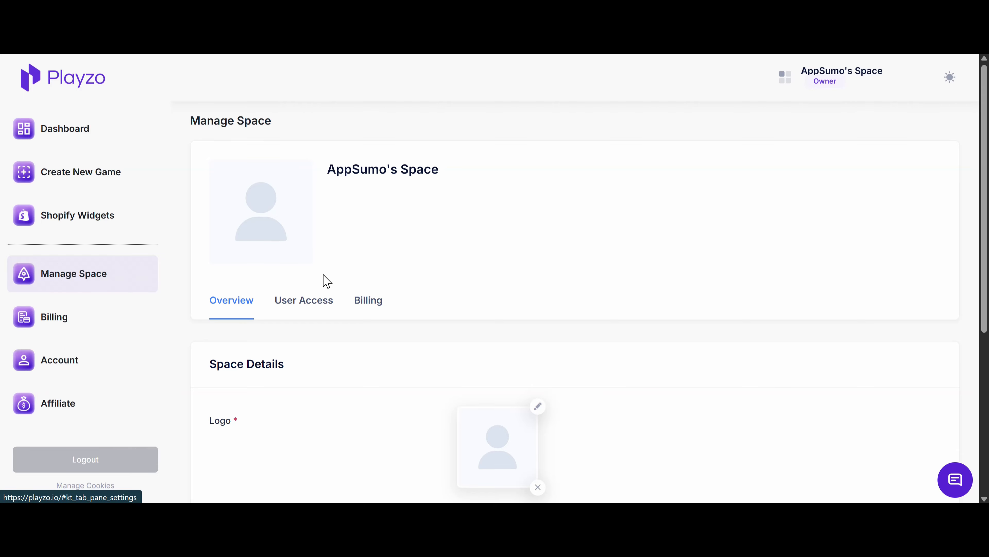
Step: Review the Manage Space overview, including the logo, display name, company and company site fields
scroll(345, 242, "down", 4)
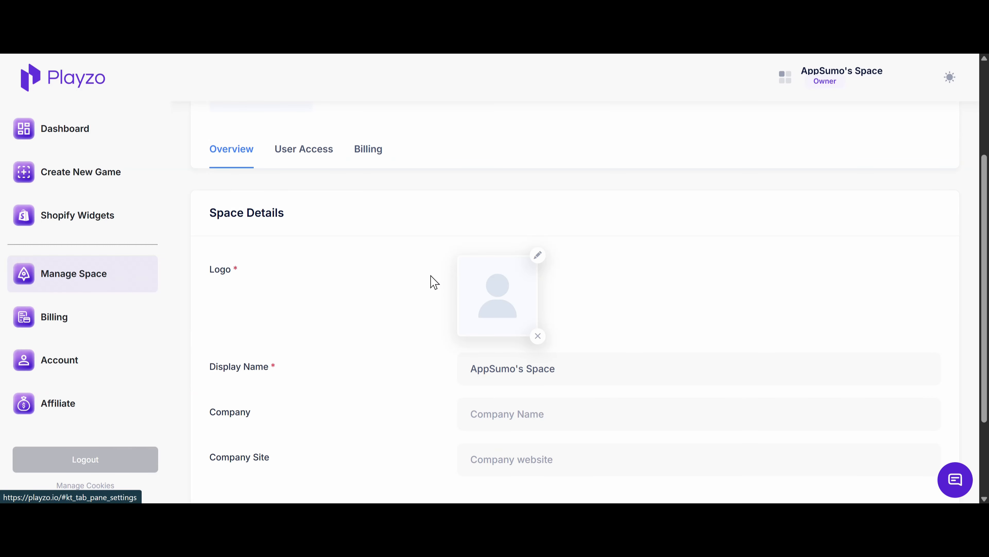
scroll(435, 276, "down", 3)
scroll(434, 278, "up", 4)
scroll(429, 283, "down", 1)
scroll(351, 343, "down", 3)
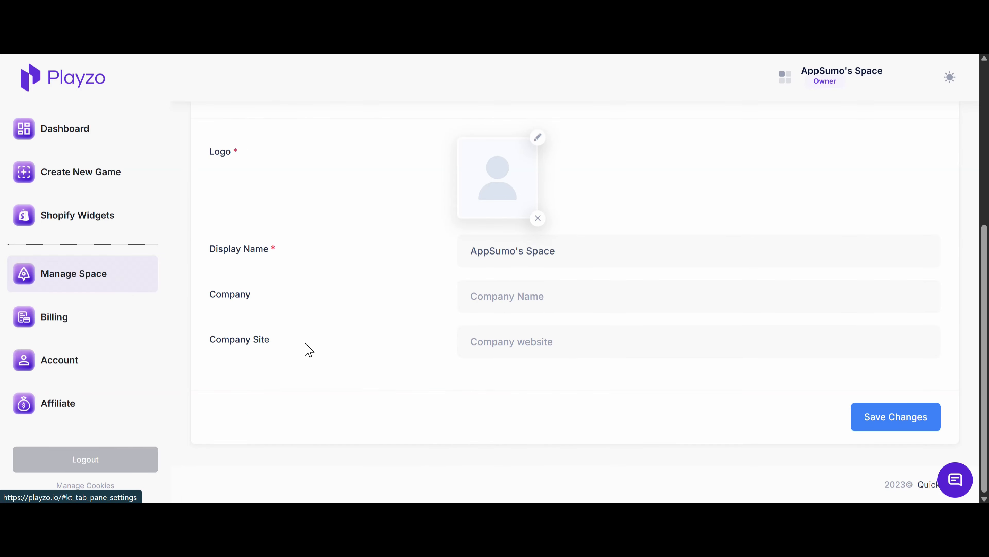
scroll(391, 346, "up", 7)
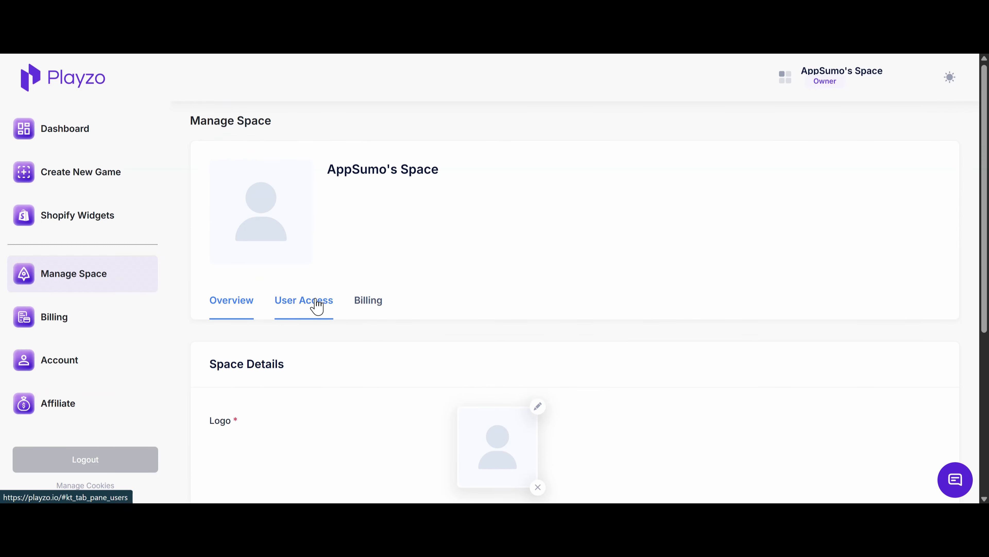
Step: Show the user access list of AppSumo's Space and open the form for adding a user
left_click(300, 320)
scroll(590, 312, "down", 1)
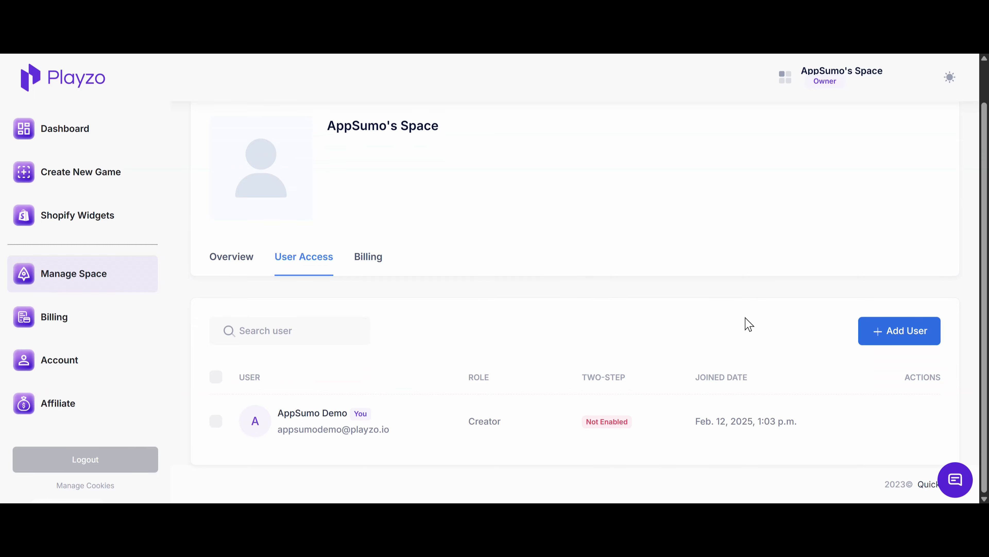
left_click(898, 332)
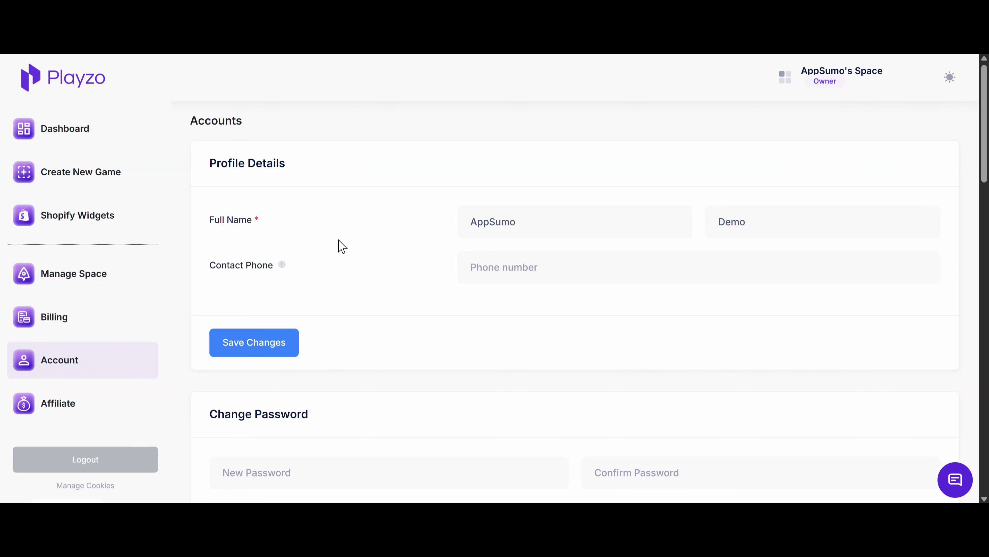
Step: Review the Account page's profile, password, data export and account deletion sections
scroll(580, 232, "down", 15)
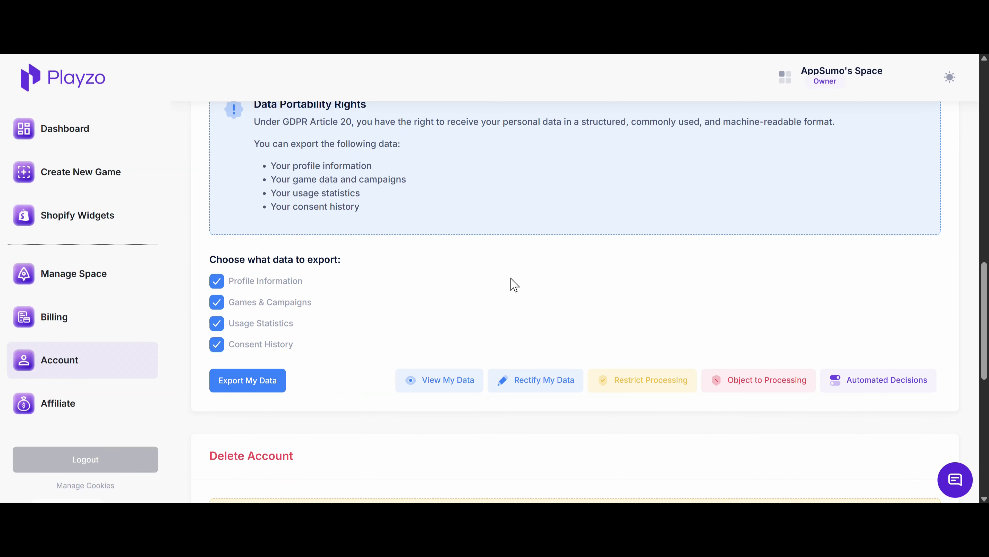
scroll(413, 311, "down", 3)
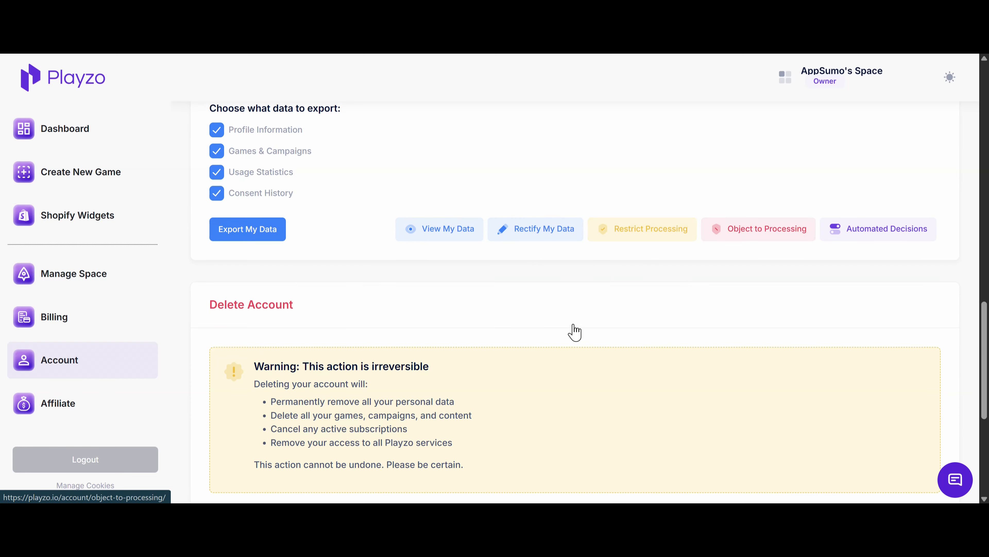
scroll(413, 345, "down", 4)
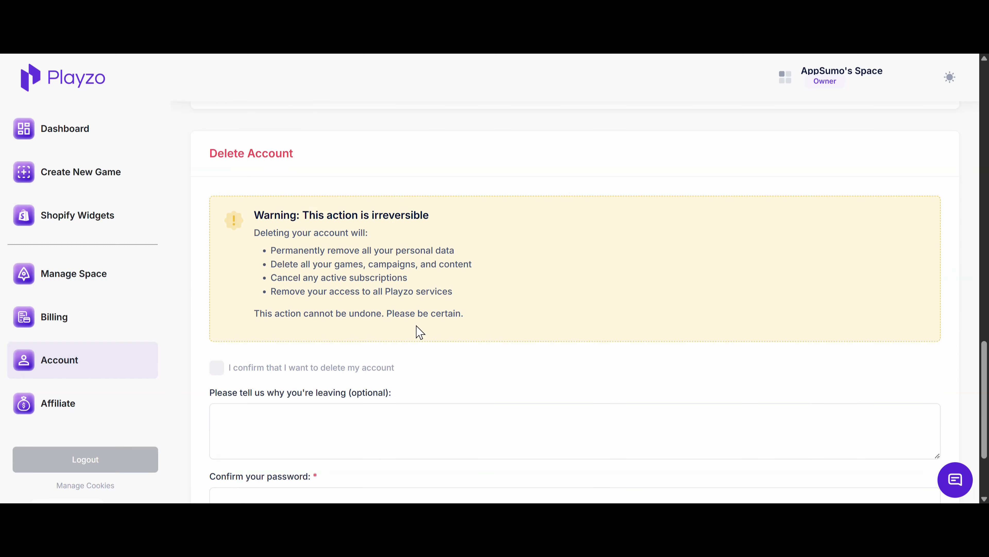
scroll(419, 332, "down", 3)
scroll(323, 307, "up", 4)
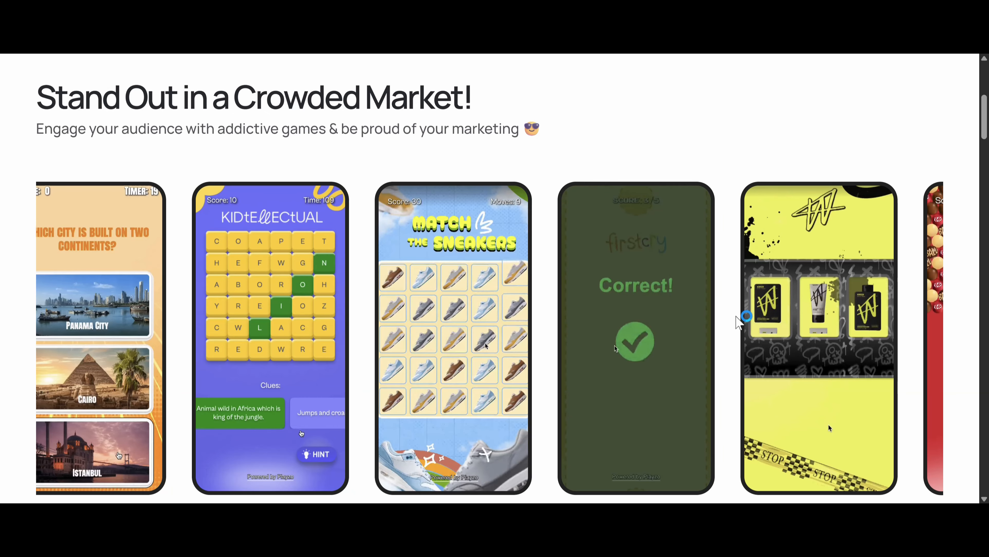
Step: Browse the Playzo home page, examining the game showcase, the traditional versus gamified comparison, pricing and FAQ
scroll(662, 299, "down", 5)
scroll(662, 300, "down", 15)
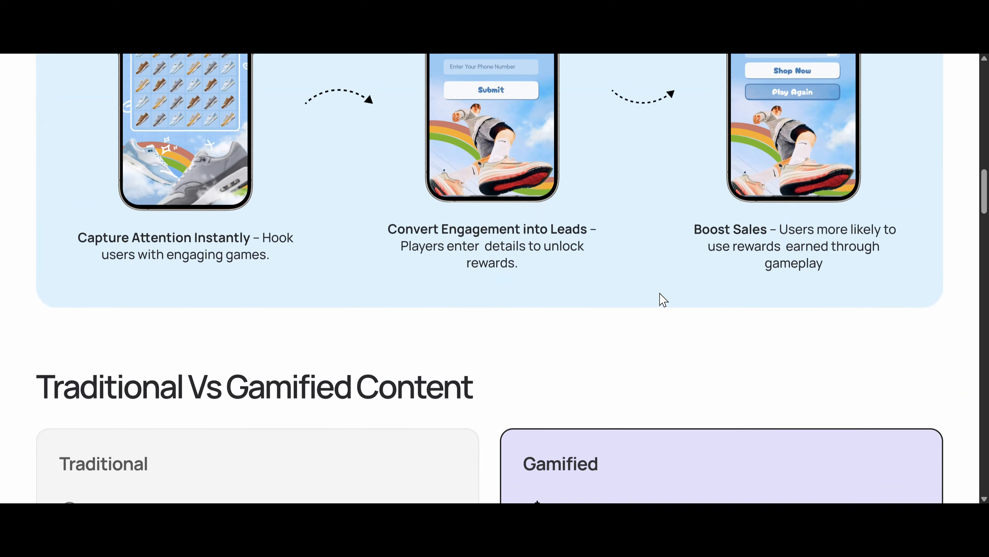
scroll(663, 302, "down", 15)
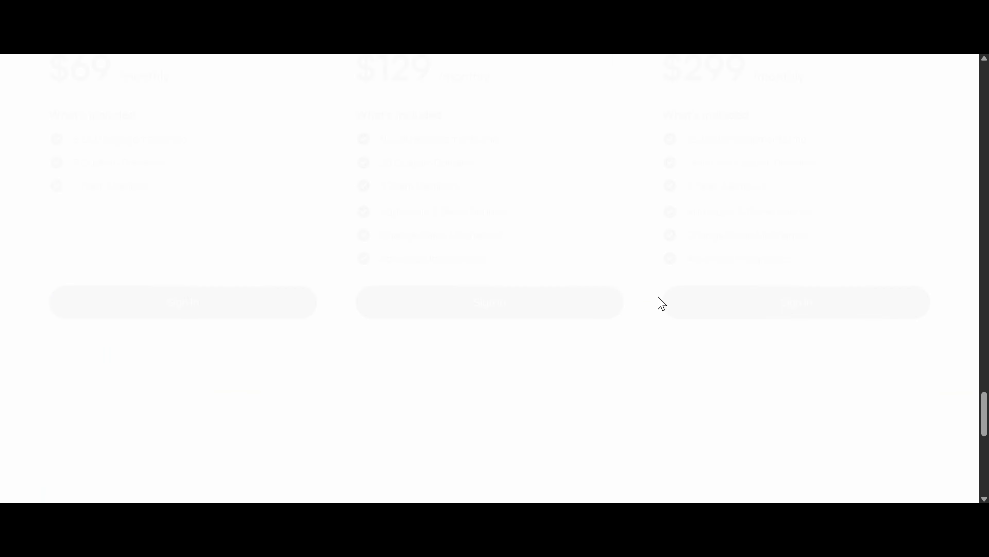
scroll(647, 312, "up", 5)
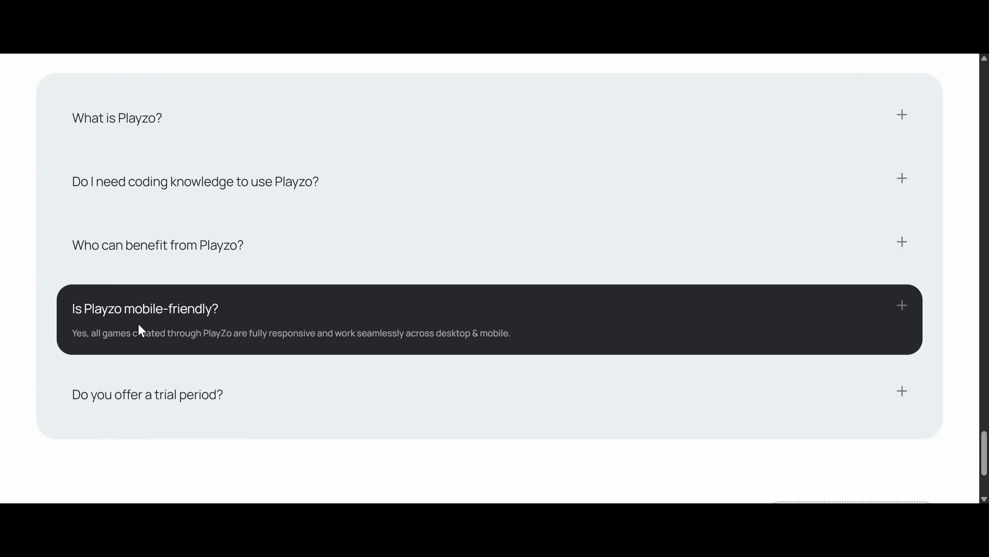
scroll(362, 326, "down", 5)
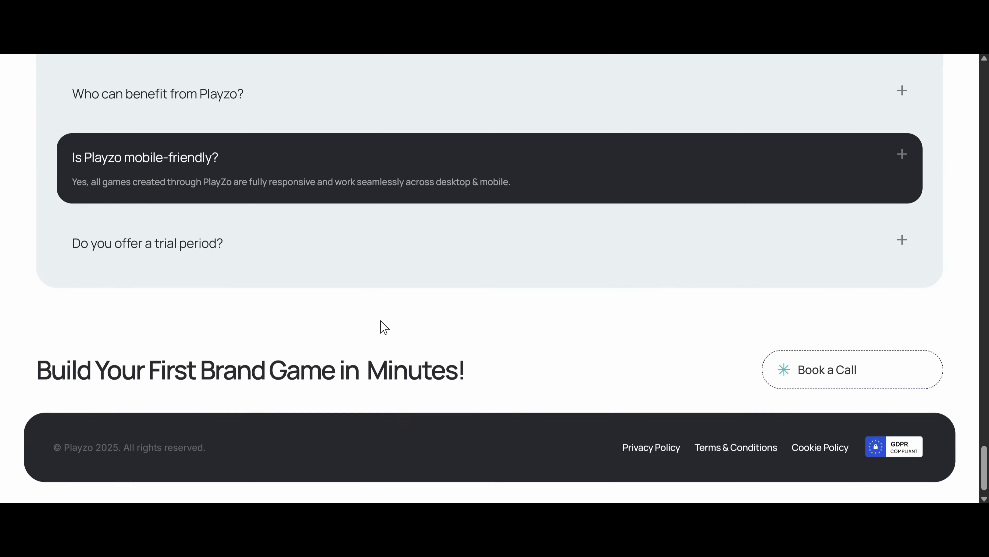
scroll(556, 281, "up", 10)
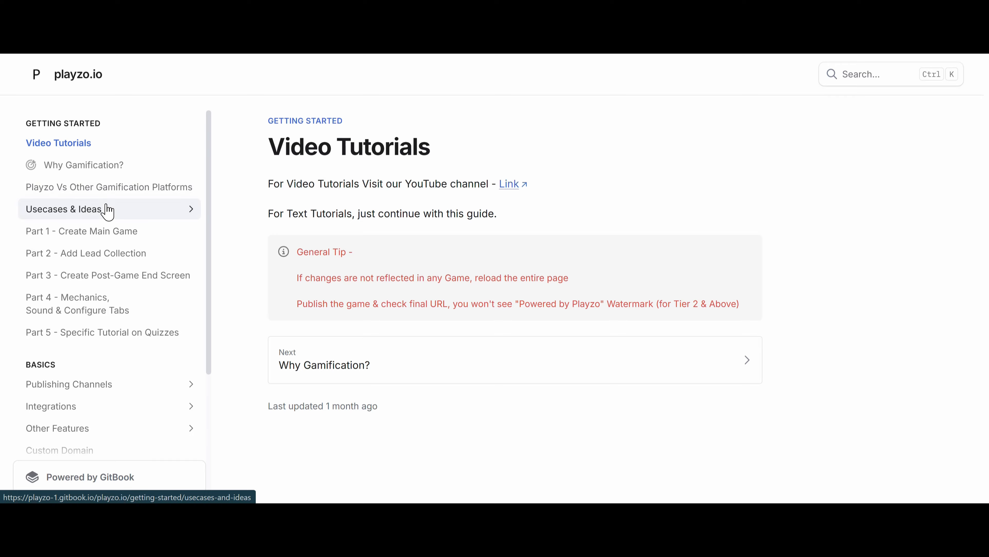
Step: Open the guide article "Part 3 - Create Post-Game End Screen" and read through to its Call to Action section
left_click(37, 277)
scroll(510, 323, "down", 20)
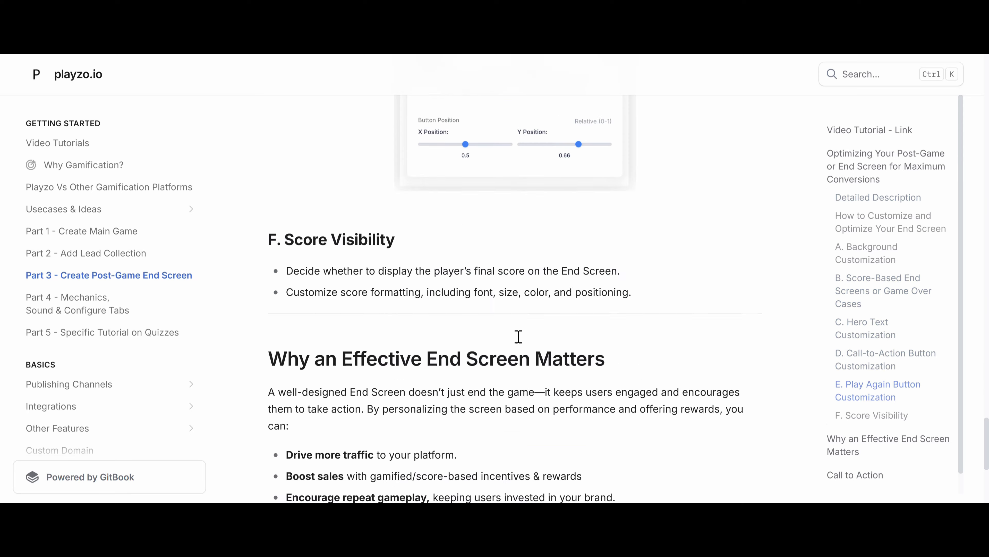
scroll(518, 337, "down", 6)
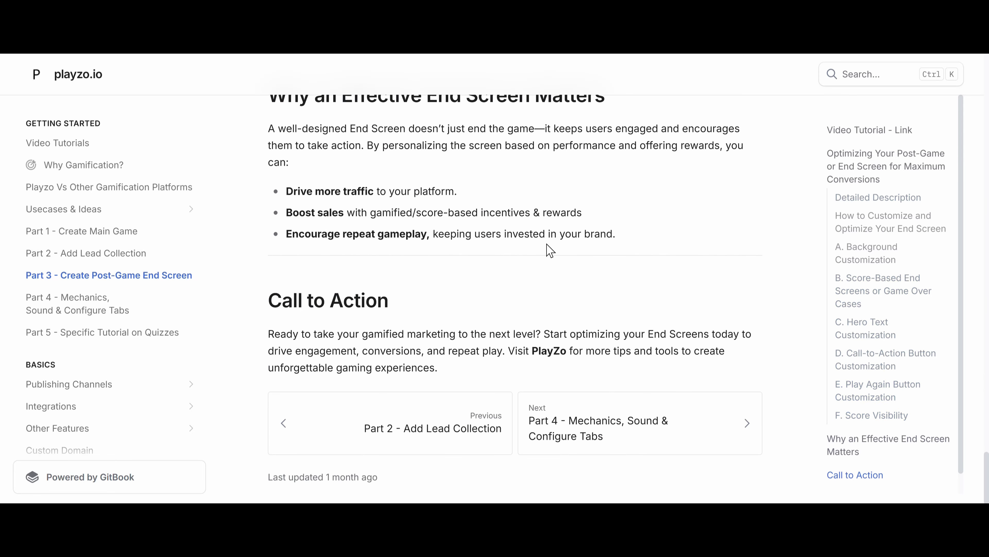